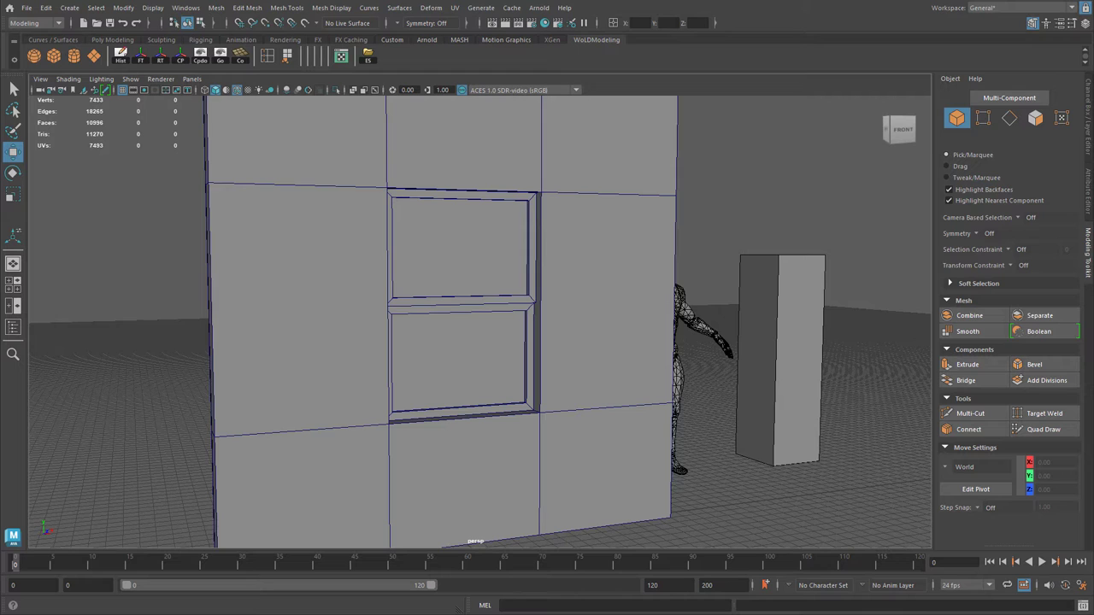
# Duplicate the wall together with its window and move the copy along X to about 505.25
pyautogui.click(499, 287)
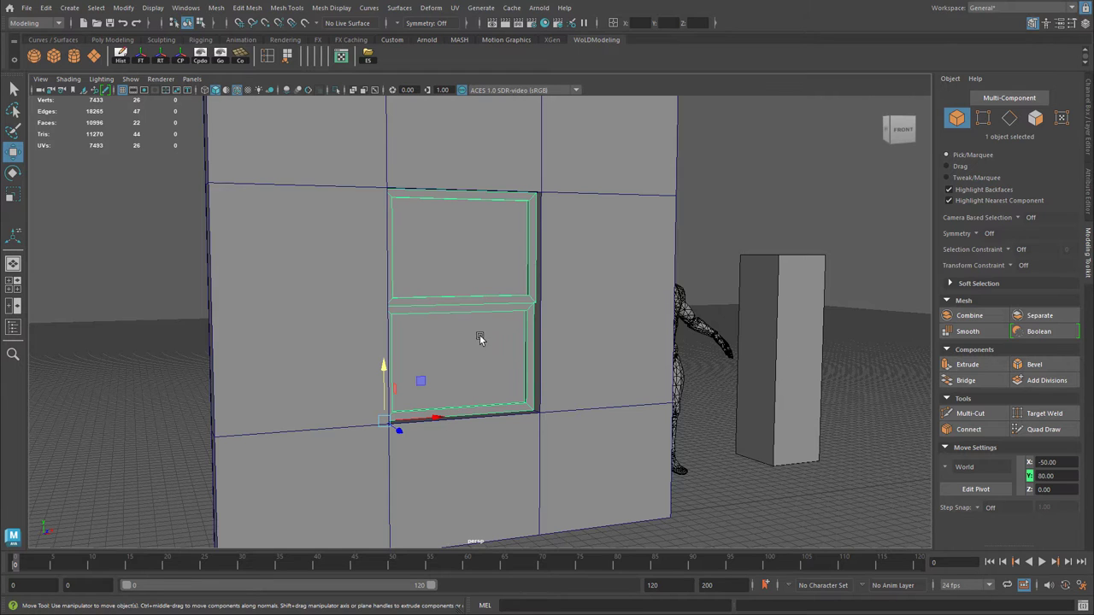
pyautogui.press('f')
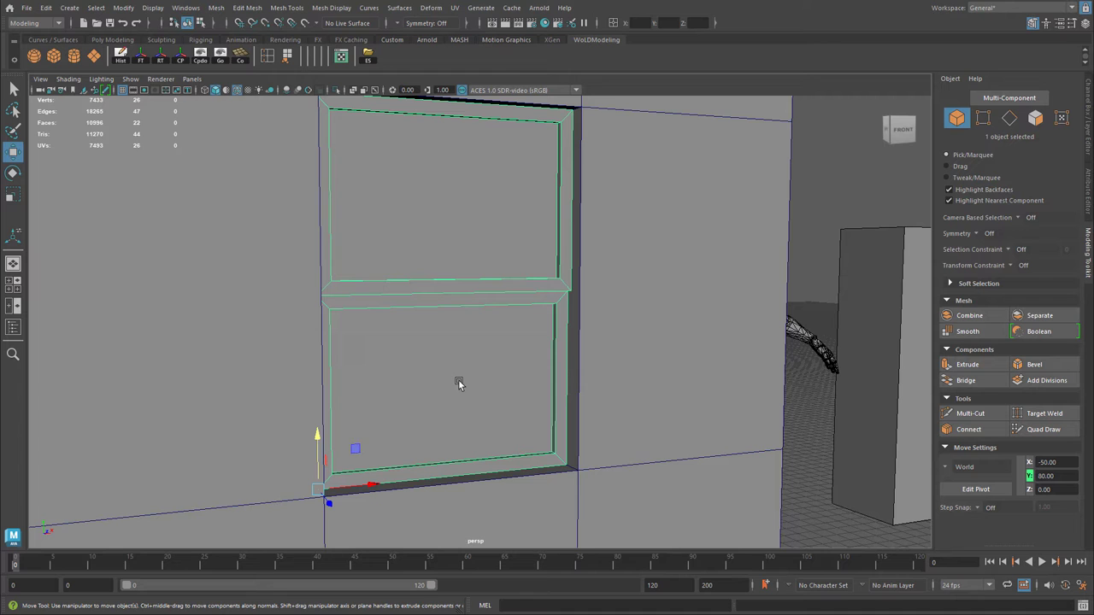
pyautogui.keyDown('alt'); pyautogui.moveTo(587, 291); pyautogui.dragTo(494, 297, button='right'); pyautogui.keyUp('alt')
pyautogui.moveTo(363, 212); pyautogui.dragTo(717, 392)
pyautogui.keyDown('alt'); pyautogui.moveTo(717, 393); pyautogui.dragTo(674, 393, button='right'); pyautogui.keyUp('alt')
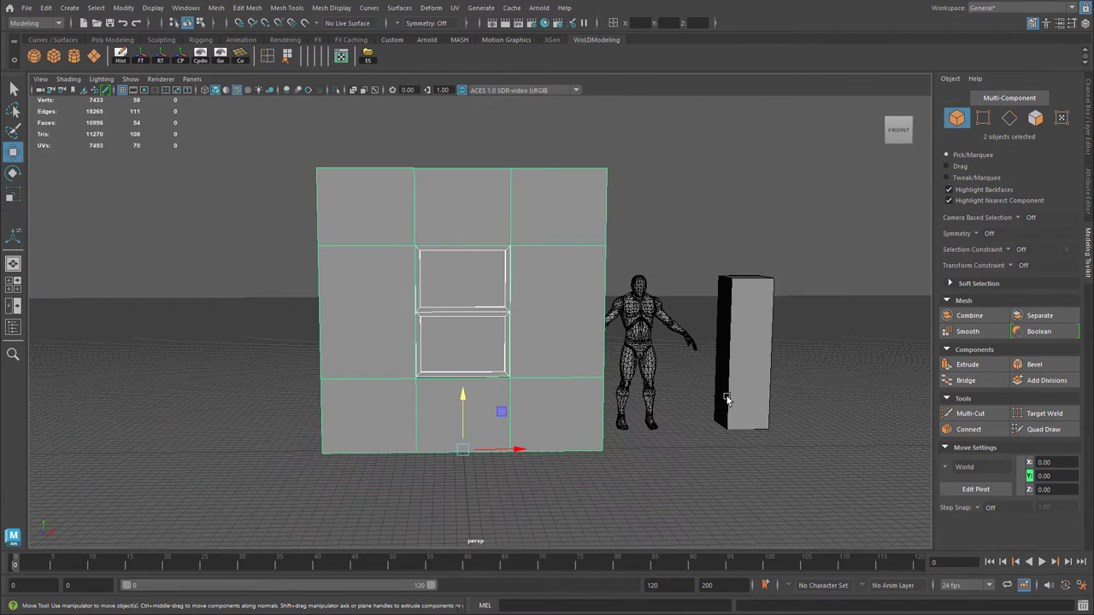
pyautogui.keyDown('alt'); pyautogui.moveTo(598, 391); pyautogui.dragTo(521, 379, button='middle'); pyautogui.keyUp('alt')
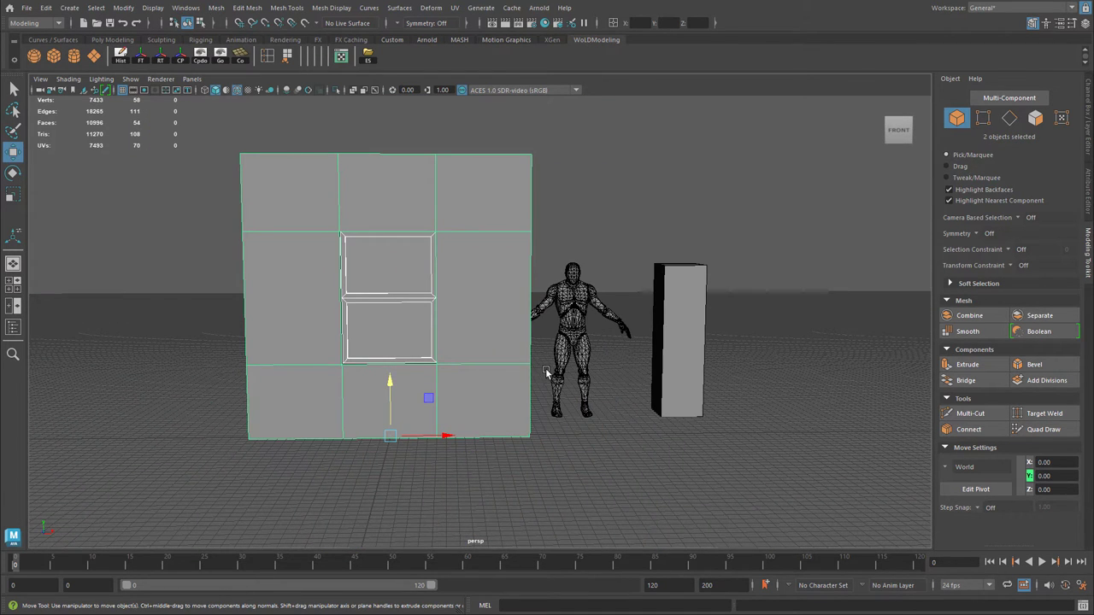
pyautogui.moveTo(445, 440); pyautogui.dragTo(900, 445)
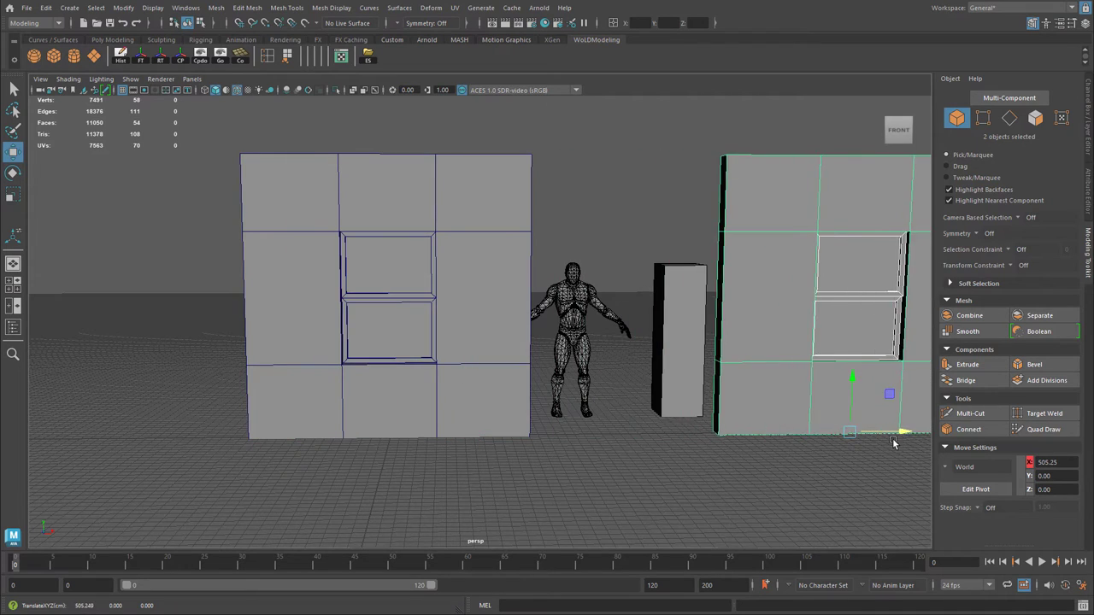
# Select the duplicated wall with its window and frame the window area at close range
pyautogui.keyDown('alt'); pyautogui.moveTo(438, 423); pyautogui.dragTo(340, 420, button='middle'); pyautogui.keyUp('alt')
pyautogui.moveTo(278, 341); pyautogui.dragTo(344, 413)
pyautogui.keyDown('alt'); pyautogui.moveTo(344, 413); pyautogui.dragTo(298, 427, button='right'); pyautogui.keyUp('alt')
pyautogui.keyDown('alt'); pyautogui.moveTo(298, 429); pyautogui.dragTo(479, 432, button='middle'); pyautogui.keyUp('alt')
pyautogui.keyDown('alt'); pyautogui.moveTo(539, 382); pyautogui.dragTo(525, 334); pyautogui.keyUp('alt')
pyautogui.moveTo(775, 299); pyautogui.dragTo(816, 340)
pyautogui.press('f')
pyautogui.keyDown('alt'); pyautogui.moveTo(577, 373); pyautogui.dragTo(640, 338); pyautogui.keyUp('alt')
pyautogui.keyDown('alt'); pyautogui.moveTo(639, 338); pyautogui.dragTo(689, 363, button='right'); pyautogui.keyUp('alt')
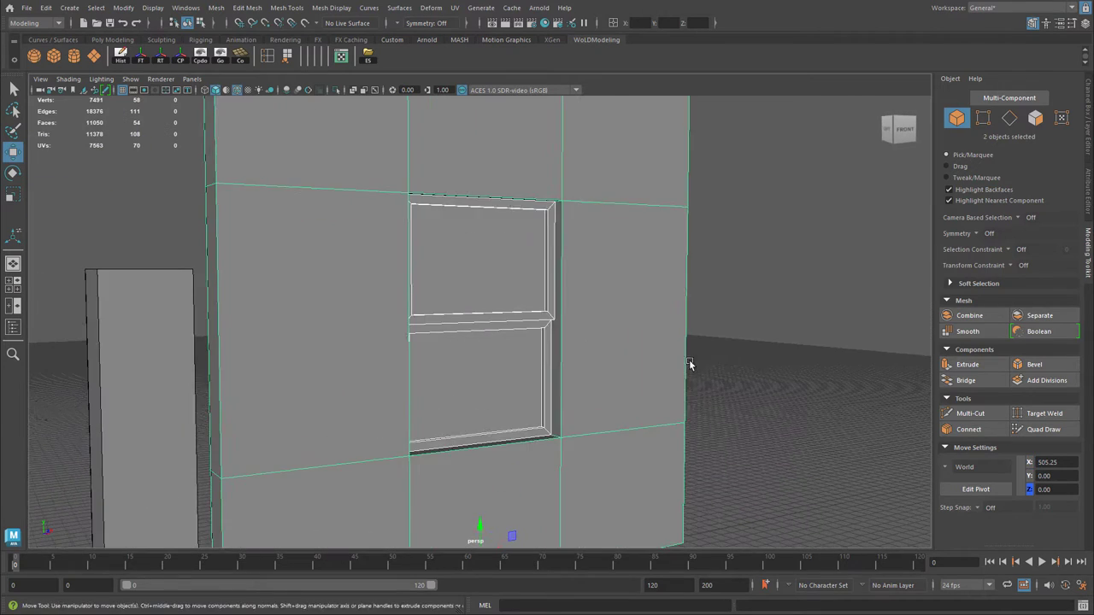
pyautogui.keyDown('alt'); pyautogui.moveTo(689, 362); pyautogui.dragTo(709, 328, button='middle'); pyautogui.keyUp('alt')
pyautogui.keyDown('alt'); pyautogui.moveTo(553, 309); pyautogui.dragTo(444, 322, button='middle'); pyautogui.keyUp('alt')
pyautogui.keyDown('alt'); pyautogui.moveTo(444, 321); pyautogui.dragTo(517, 346, button='right'); pyautogui.keyUp('alt')
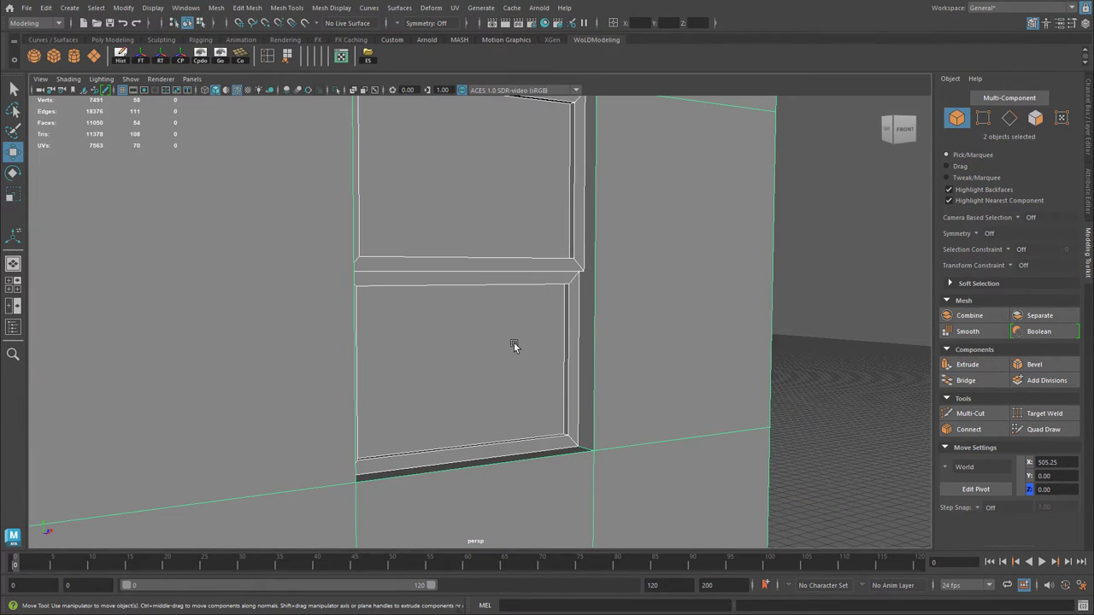
pyautogui.keyDown('alt'); pyautogui.moveTo(514, 343); pyautogui.dragTo(478, 330); pyautogui.keyUp('alt')
# Select the face of the lower pane on the duplicated wall's window mesh
pyautogui.click(507, 293)
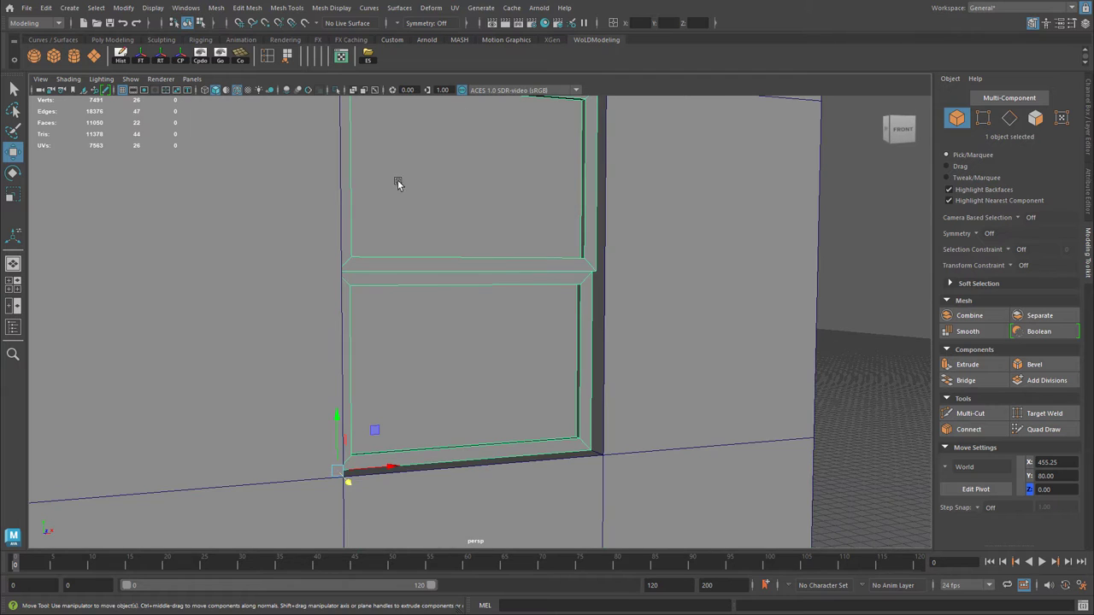
pyautogui.keyDown('alt'); pyautogui.moveTo(587, 294); pyautogui.dragTo(502, 272); pyautogui.keyUp('alt')
pyautogui.rightClick(472, 294)
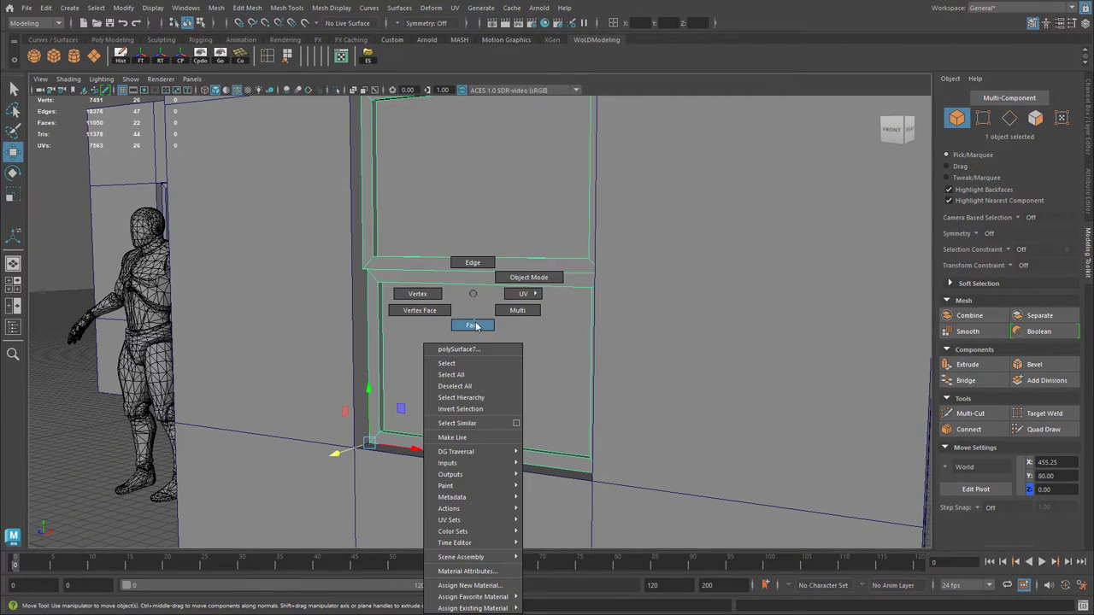
pyautogui.moveTo(477, 325); pyautogui.dragTo(474, 328, button='right')
pyautogui.keyDown('alt'); pyautogui.moveTo(469, 333); pyautogui.dragTo(520, 327); pyautogui.keyUp('alt')
pyautogui.click(522, 332)
pyautogui.keyDown('alt'); pyautogui.moveTo(640, 425); pyautogui.dragTo(582, 373); pyautogui.keyUp('alt')
pyautogui.keyDown('alt'); pyautogui.moveTo(459, 346); pyautogui.dragTo(505, 352); pyautogui.keyUp('alt')
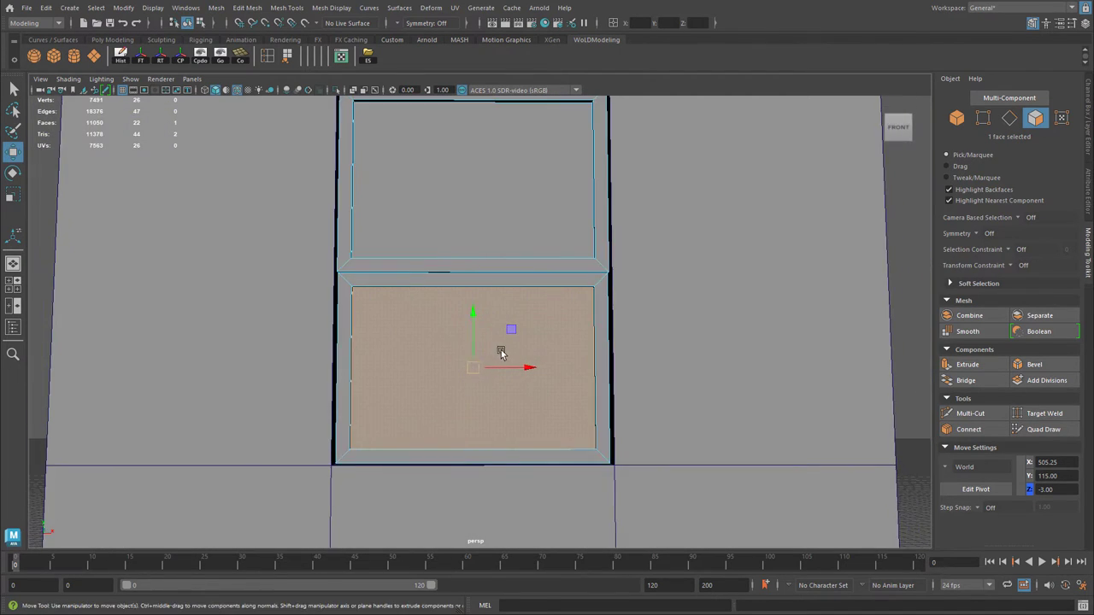
# Grow the face selection twice from the lower pane to cover the whole lower sash
pyautogui.keyDown('alt'); pyautogui.moveTo(504, 351); pyautogui.dragTo(594, 368, button='right'); pyautogui.keyUp('alt')
pyautogui.keyDown('alt'); pyautogui.moveTo(594, 369); pyautogui.dragTo(558, 373); pyautogui.keyUp('alt')
pyautogui.click(98, 9)
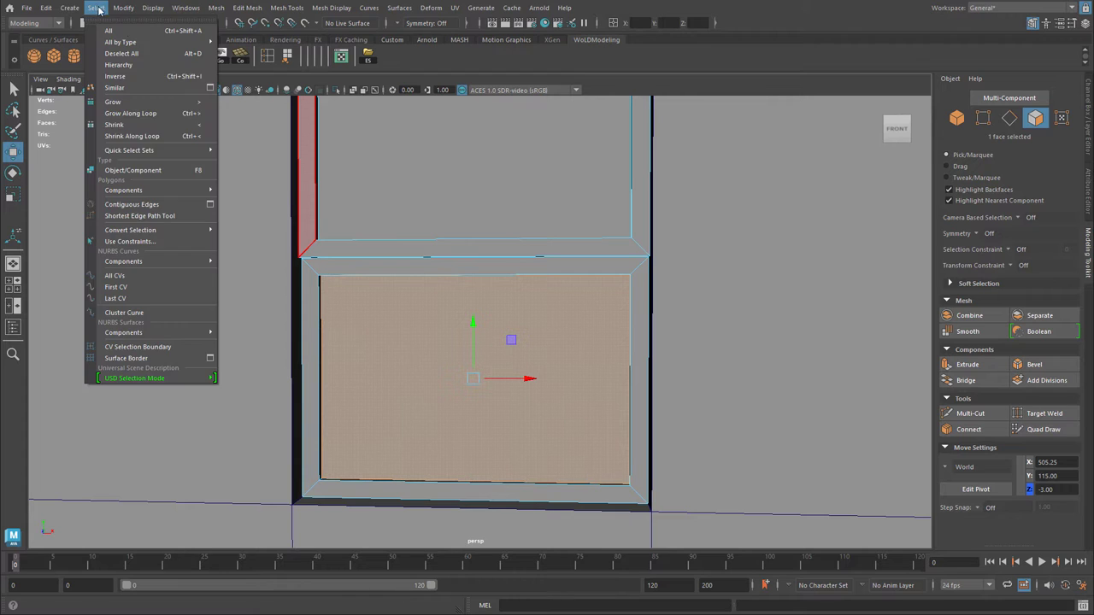
pyautogui.click(141, 103)
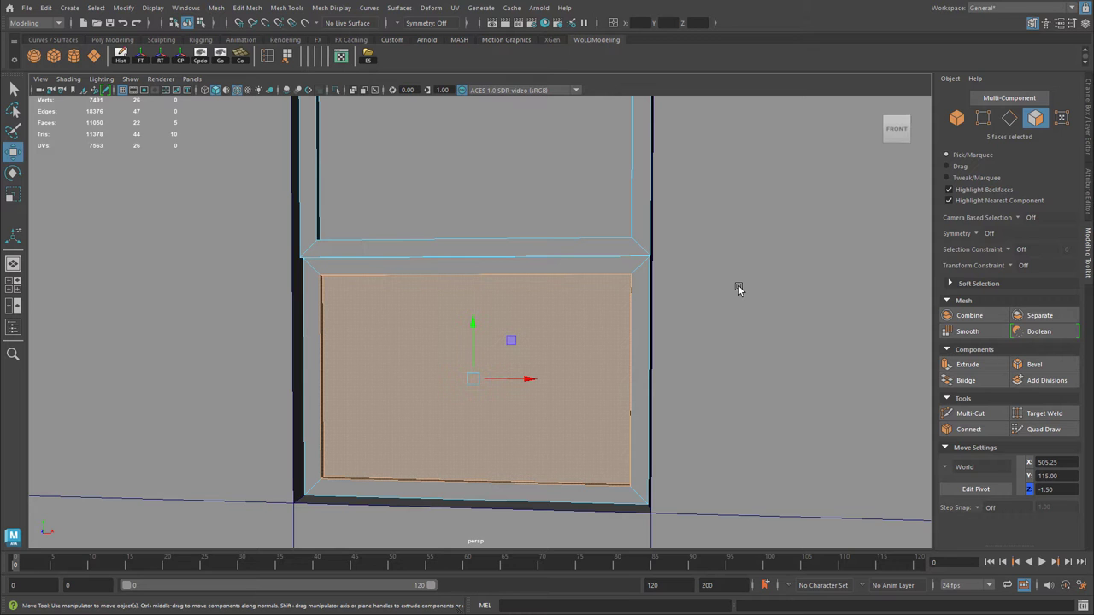
pyautogui.hotkey('shift', '.')
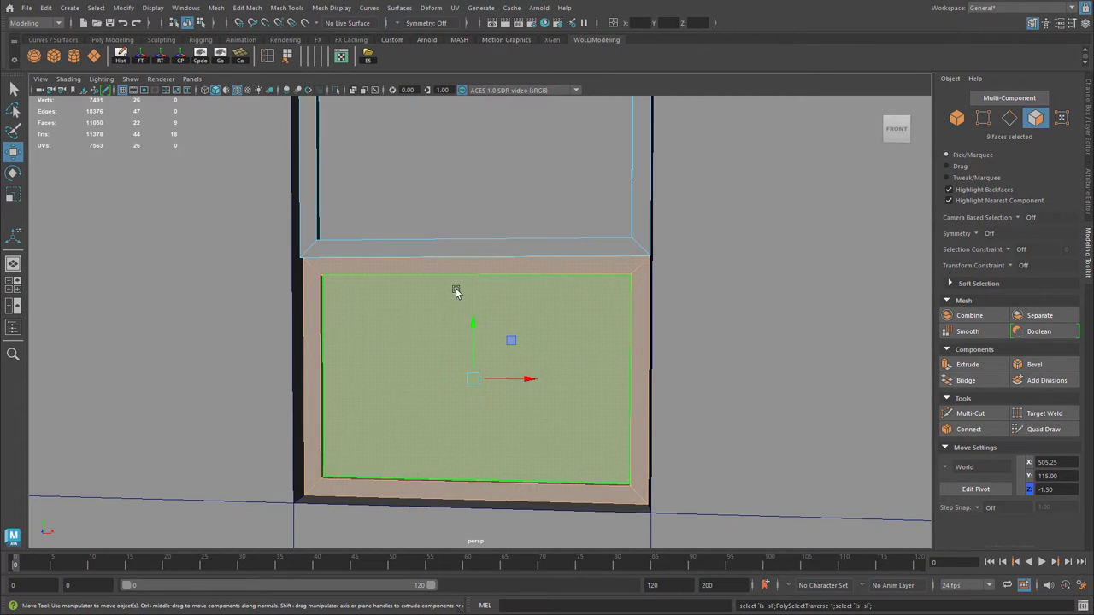
# Extract the selected lower sash faces into a separate mesh and return to object selection
pyautogui.keyDown('alt'); pyautogui.moveTo(498, 294); pyautogui.dragTo(645, 268, button='right'); pyautogui.keyUp('alt')
pyautogui.keyDown('alt'); pyautogui.moveTo(651, 268); pyautogui.dragTo(584, 251); pyautogui.keyUp('alt')
pyautogui.keyDown('alt'); pyautogui.moveTo(584, 250); pyautogui.dragTo(403, 271, button='right'); pyautogui.keyUp('alt')
pyautogui.keyDown('alt'); pyautogui.moveTo(476, 271); pyautogui.dragTo(393, 325); pyautogui.keyUp('alt')
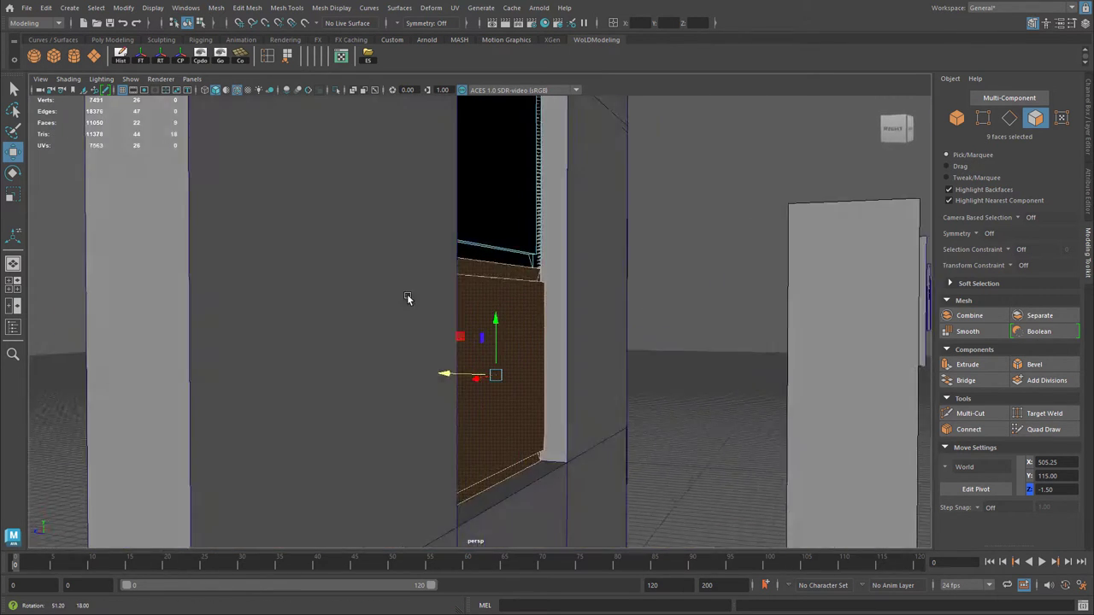
pyautogui.keyDown('alt'); pyautogui.moveTo(453, 320); pyautogui.dragTo(502, 317, button='right'); pyautogui.keyUp('alt')
pyautogui.keyDown('alt'); pyautogui.moveTo(502, 318); pyautogui.dragTo(737, 235); pyautogui.keyUp('alt')
pyautogui.keyDown('alt'); pyautogui.moveTo(736, 235); pyautogui.dragTo(494, 272, button='right'); pyautogui.keyUp('alt')
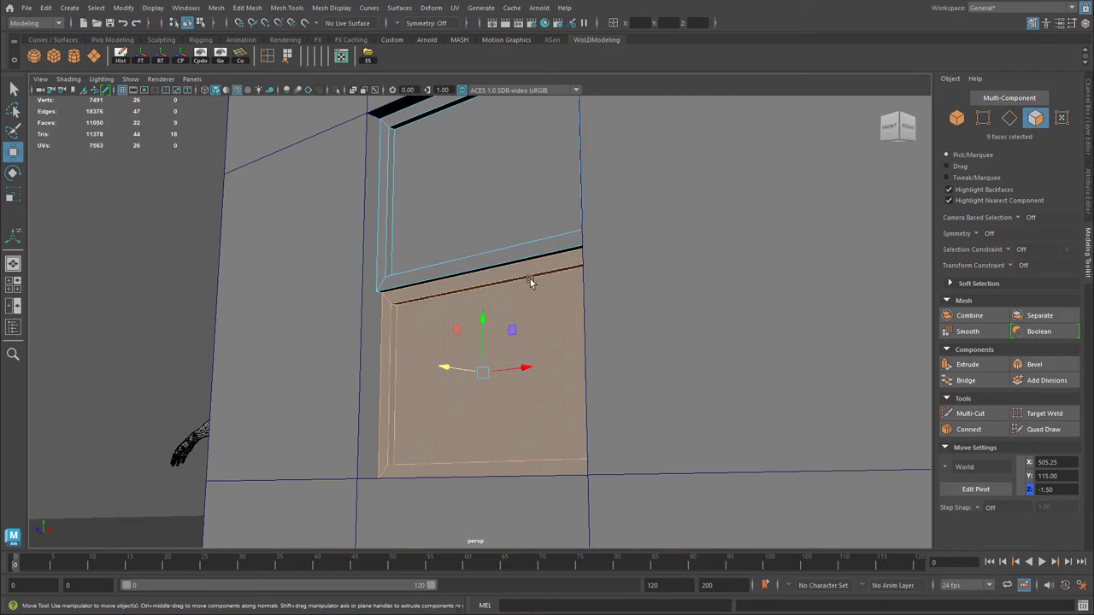
pyautogui.keyDown('alt'); pyautogui.moveTo(494, 272); pyautogui.dragTo(599, 280); pyautogui.keyUp('alt')
pyautogui.click(247, 9)
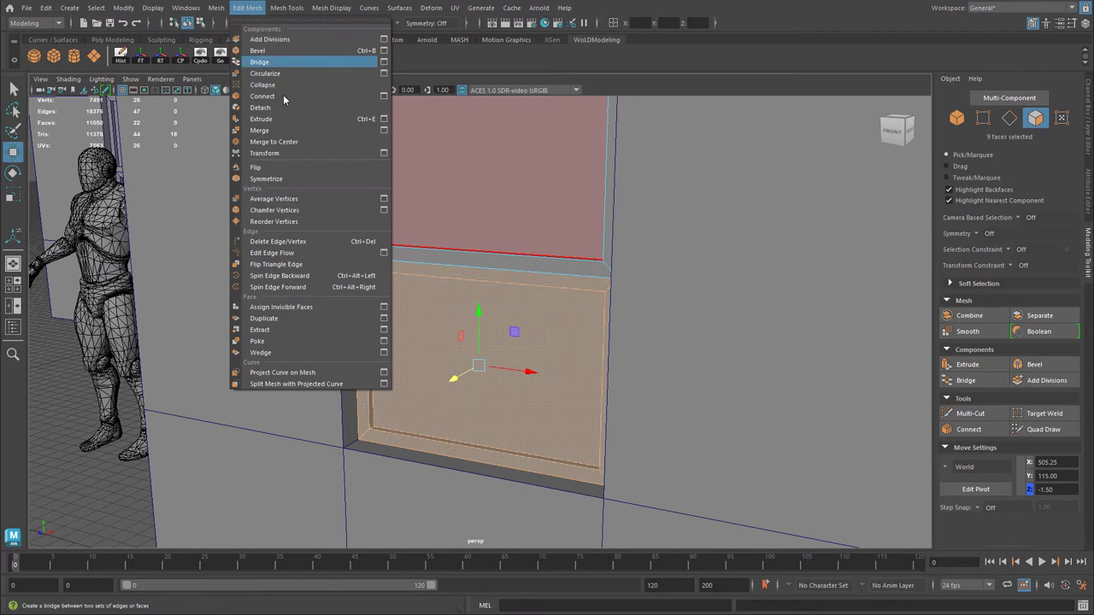
pyautogui.click(294, 330)
pyautogui.keyDown('alt'); pyautogui.moveTo(544, 310); pyautogui.dragTo(542, 274); pyautogui.keyUp('alt')
pyautogui.press('w')
pyautogui.moveTo(541, 273); pyautogui.dragTo(476, 237, button='right')
# Try moving the upper sash and then the lower sash back along Z on their own
pyautogui.click(596, 252)
pyautogui.moveTo(476, 237); pyautogui.dragTo(534, 227, button='middle')
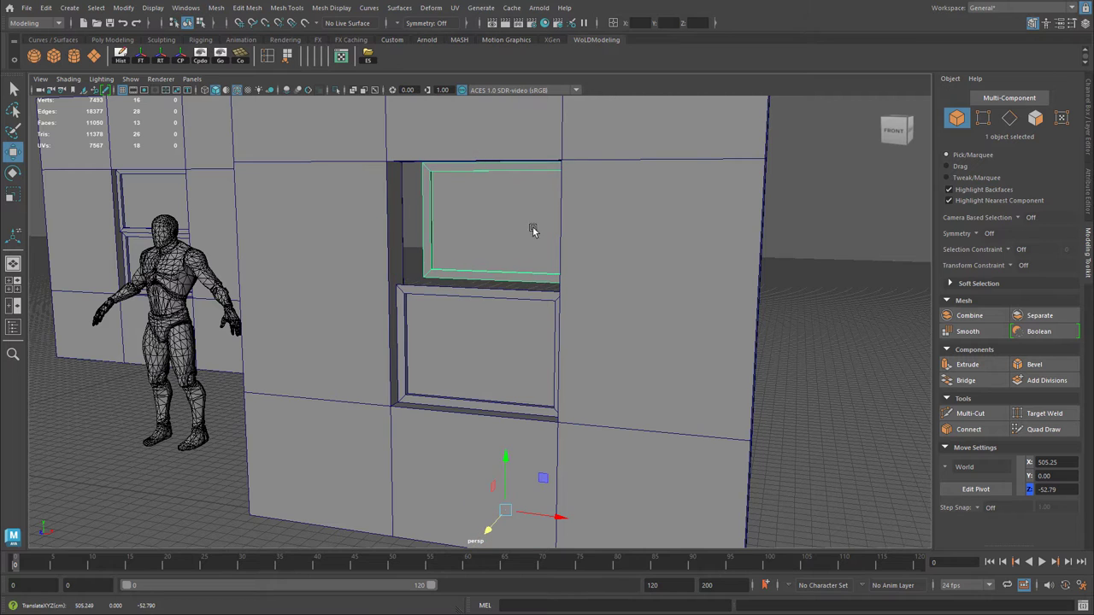
pyautogui.hotkey('ctrl', 'z')
pyautogui.click(462, 383)
pyautogui.moveTo(463, 384); pyautogui.dragTo(608, 353, button='middle')
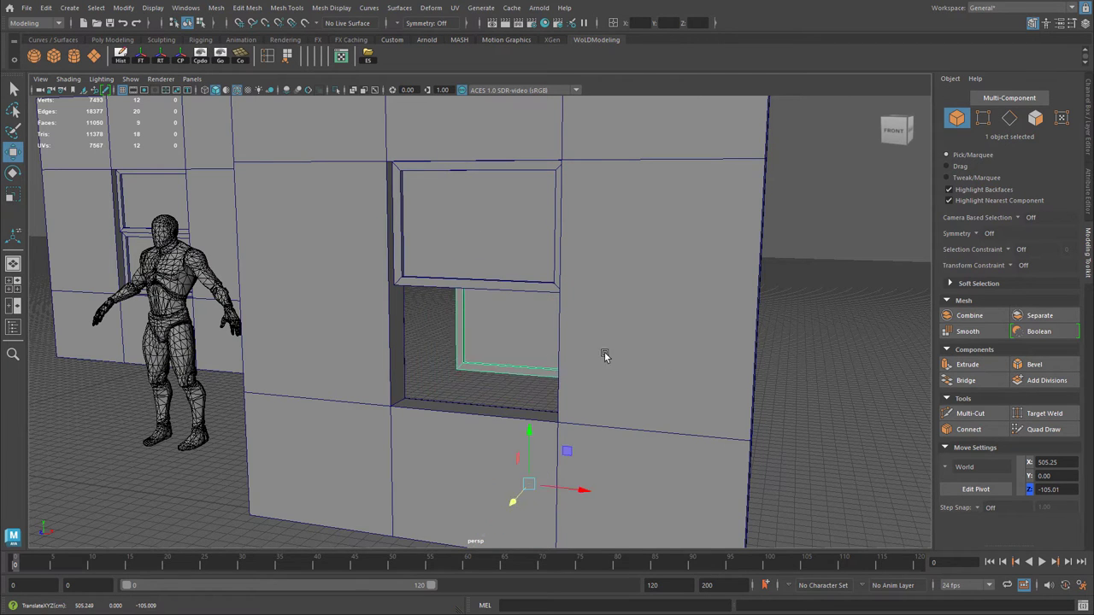
pyautogui.hotkey('ctrl', 'z')
# Examine the lower sash's edges and its lower corner against the window opening
pyautogui.keyDown('alt'); pyautogui.moveTo(522, 335); pyautogui.dragTo(562, 330, button='right'); pyautogui.keyUp('alt')
pyautogui.keyDown('alt'); pyautogui.moveTo(562, 329); pyautogui.dragTo(448, 286); pyautogui.keyUp('alt')
pyautogui.keyDown('alt'); pyautogui.moveTo(449, 286); pyautogui.dragTo(486, 255, button='middle'); pyautogui.keyUp('alt')
pyautogui.keyDown('alt'); pyautogui.moveTo(410, 286); pyautogui.dragTo(427, 320, button='right'); pyautogui.keyUp('alt')
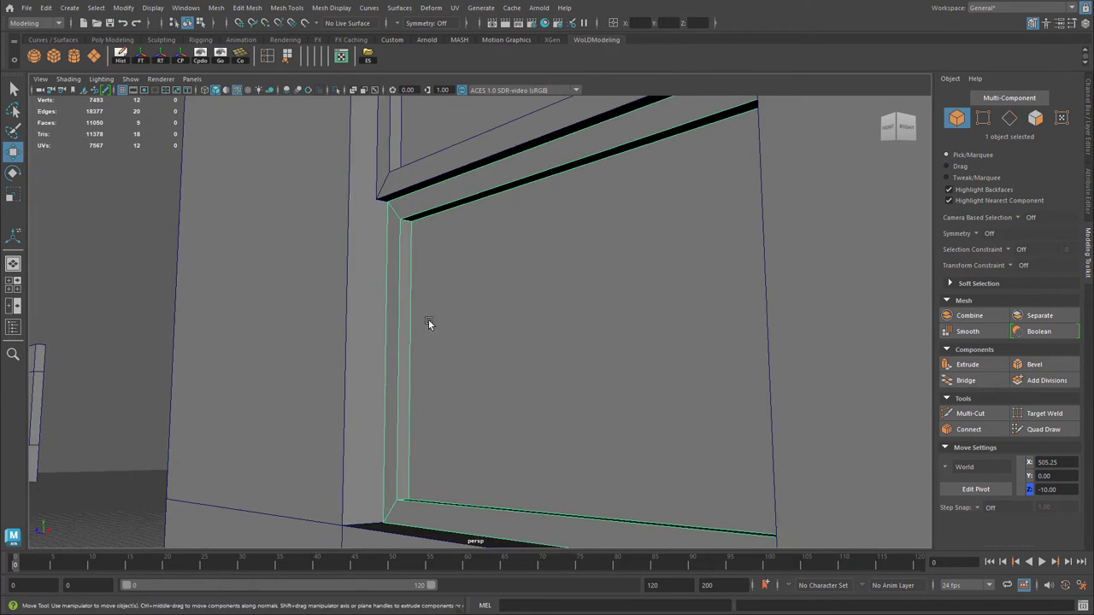
pyautogui.keyDown('alt'); pyautogui.moveTo(427, 321); pyautogui.dragTo(428, 337); pyautogui.keyUp('alt')
pyautogui.click(427, 339)
pyautogui.keyDown('alt'); pyautogui.moveTo(427, 342); pyautogui.dragTo(419, 372, button='right'); pyautogui.keyUp('alt')
pyautogui.moveTo(504, 282)
pyautogui.keyDown('alt'); pyautogui.mouseDown()
pyautogui.moveTo(562, 276)
pyautogui.moveTo(539, 250)
pyautogui.moveTo(525, 283)
pyautogui.mouseUp(); pyautogui.keyUp('alt')
pyautogui.keyDown('alt'); pyautogui.moveTo(525, 283); pyautogui.dragTo(498, 380, button='middle'); pyautogui.keyUp('alt')
pyautogui.keyDown('alt'); pyautogui.moveTo(420, 381); pyautogui.dragTo(521, 400, button='right'); pyautogui.keyUp('alt')
pyautogui.click(535, 403)
pyautogui.keyDown('alt'); pyautogui.moveTo(535, 403); pyautogui.dragTo(559, 391); pyautogui.keyUp('alt')
pyautogui.keyDown('alt'); pyautogui.moveTo(560, 391); pyautogui.dragTo(579, 403, button='right'); pyautogui.keyUp('alt')
pyautogui.scroll(2, 580, 401)
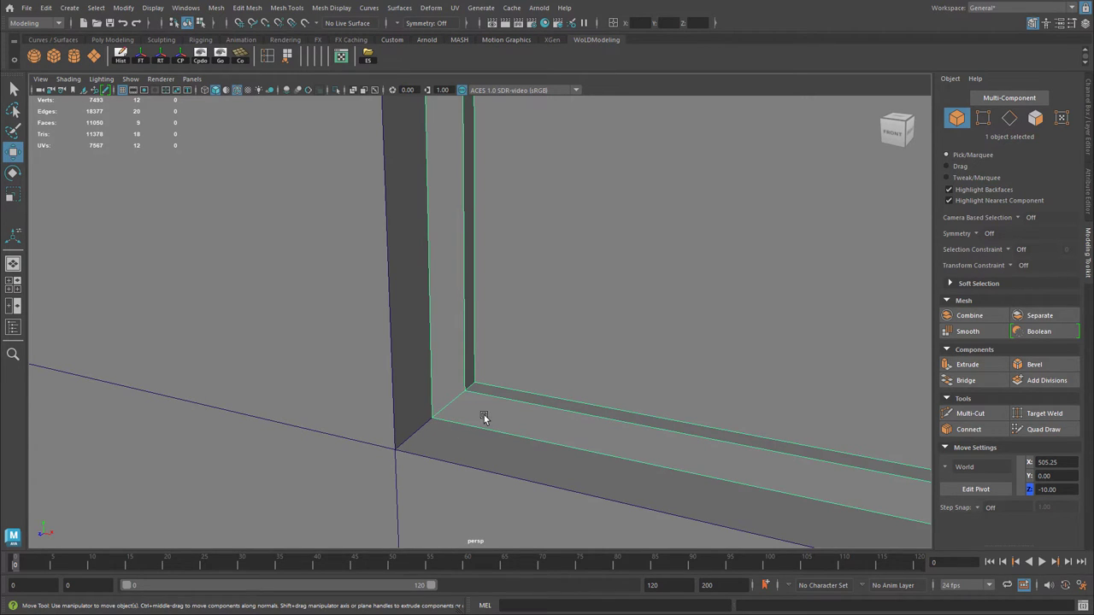
pyautogui.keyDown('alt'); pyautogui.moveTo(560, 409); pyautogui.dragTo(518, 406); pyautogui.keyUp('alt')
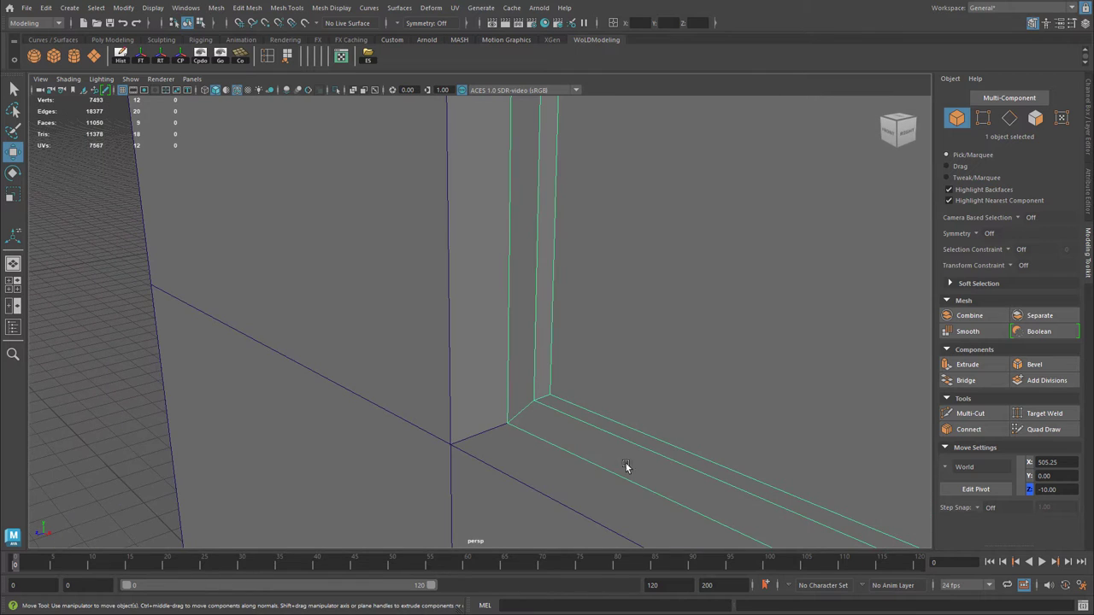
# Examine the lower sash's profile and its position within the wall thickness in the side view
pyautogui.press('space')
pyautogui.press('space')
pyautogui.keyDown('alt'); pyautogui.moveTo(559, 441); pyautogui.dragTo(574, 227, button='middle'); pyautogui.keyUp('alt')
pyautogui.keyDown('alt'); pyautogui.moveTo(384, 285); pyautogui.dragTo(598, 302, button='right'); pyautogui.keyUp('alt')
pyautogui.keyDown('alt'); pyautogui.moveTo(789, 135); pyautogui.dragTo(534, 298, button='middle'); pyautogui.keyUp('alt')
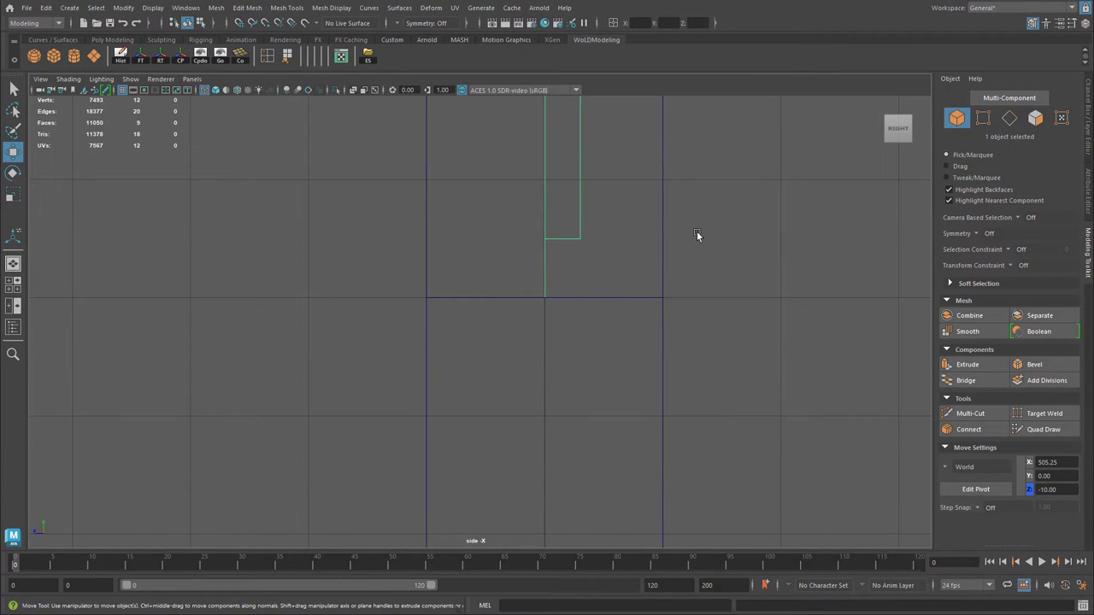
pyautogui.press('space')
pyautogui.press('space')
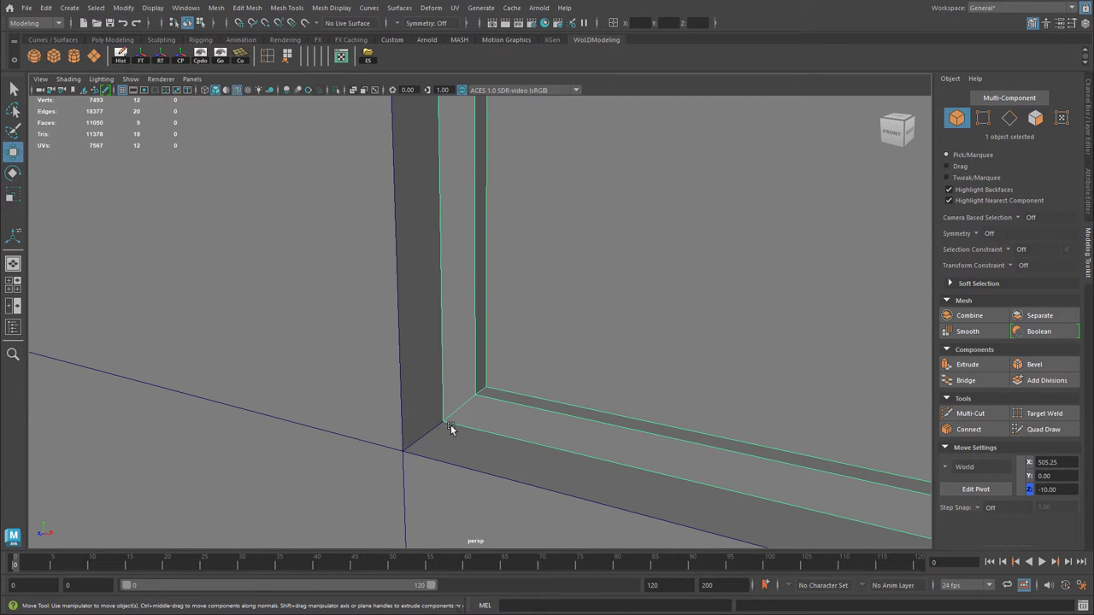
# Snap the lower sash's pivot to the vertex at its outer lower-left corner
pyautogui.press('d')
pyautogui.press('v')
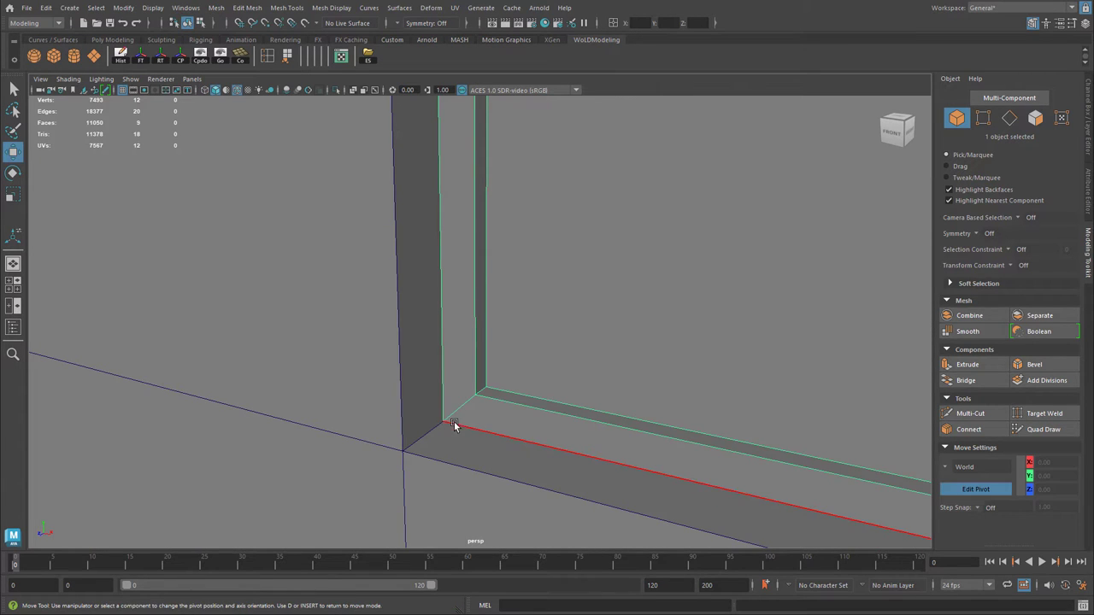
pyautogui.click(444, 424)
# Snap the upper sash's pivot to the lower-left corner vertex where it meets the lower sash
pyautogui.keyDown('alt'); pyautogui.moveTo(555, 254); pyautogui.dragTo(487, 247, button='right'); pyautogui.keyUp('alt')
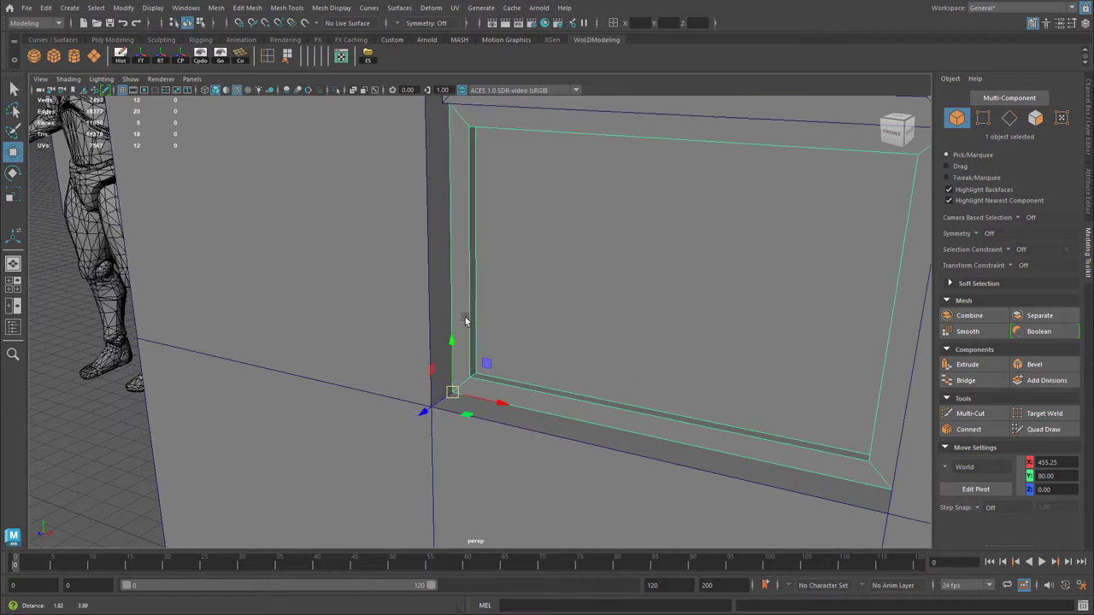
pyautogui.keyDown('alt'); pyautogui.moveTo(486, 247); pyautogui.dragTo(481, 173); pyautogui.keyUp('alt')
pyautogui.keyDown('alt'); pyautogui.moveTo(478, 115); pyautogui.dragTo(420, 355, button='middle'); pyautogui.keyUp('alt')
pyautogui.click(387, 311)
pyautogui.keyDown('alt'); pyautogui.moveTo(424, 379); pyautogui.dragTo(462, 277); pyautogui.keyUp('alt')
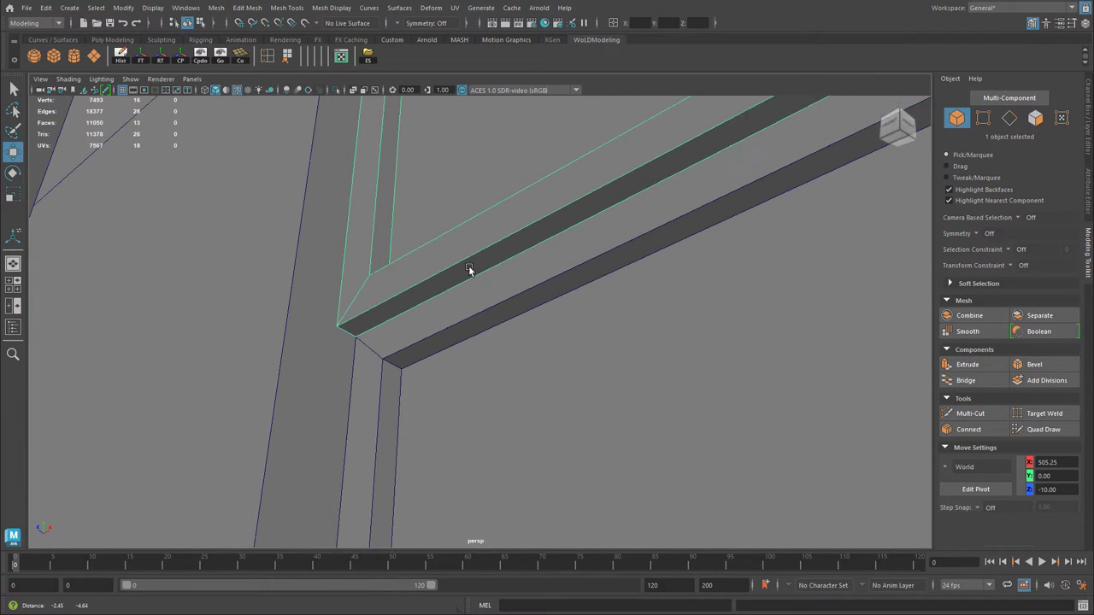
pyautogui.keyDown('alt'); pyautogui.moveTo(462, 276); pyautogui.dragTo(511, 191, button='middle'); pyautogui.keyUp('alt')
pyautogui.press('d')
pyautogui.press('v')
pyautogui.click(387, 293)
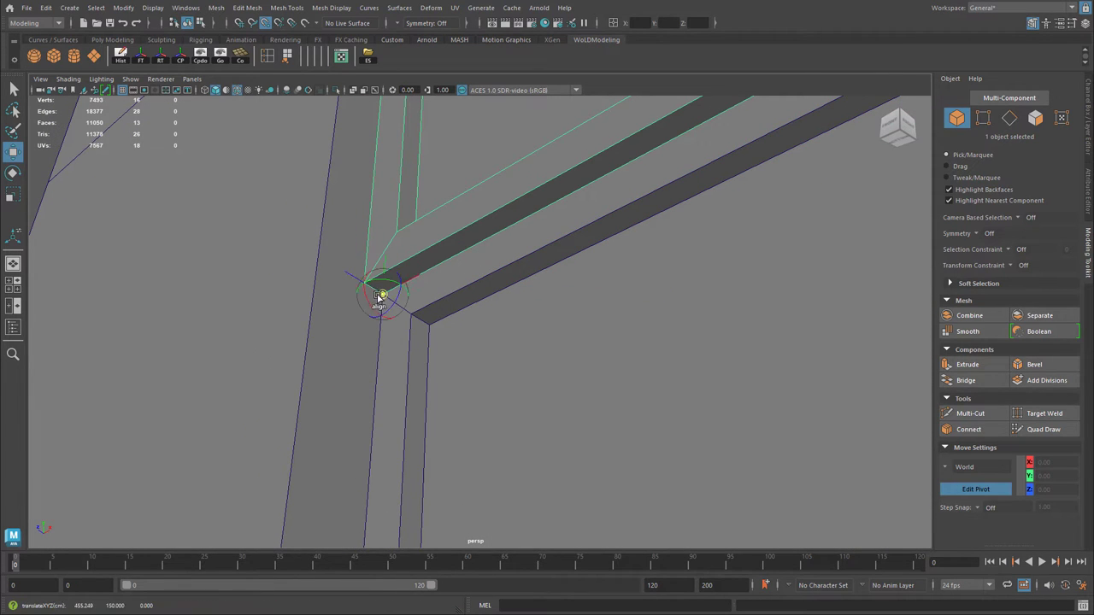
# Examine the duplicated window with its two sashes from the front and at an angle
pyautogui.keyDown('alt'); pyautogui.moveTo(369, 355); pyautogui.dragTo(244, 330, button='right'); pyautogui.keyUp('alt')
pyautogui.keyDown('alt'); pyautogui.moveTo(243, 330); pyautogui.dragTo(624, 369); pyautogui.keyUp('alt')
pyautogui.keyDown('alt'); pyautogui.moveTo(624, 369); pyautogui.dragTo(505, 341, button='right'); pyautogui.keyUp('alt')
pyautogui.keyDown('alt'); pyautogui.moveTo(504, 341); pyautogui.dragTo(498, 349); pyautogui.keyUp('alt')
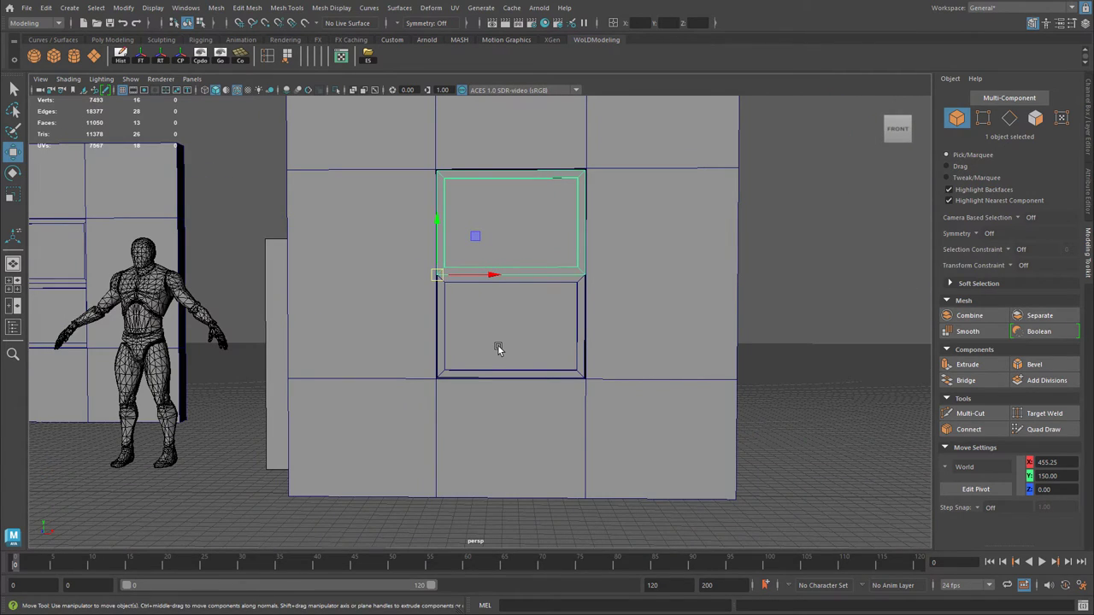
pyautogui.keyDown('alt'); pyautogui.moveTo(557, 331); pyautogui.dragTo(442, 340); pyautogui.keyUp('alt')
pyautogui.keyDown('alt'); pyautogui.moveTo(471, 340); pyautogui.dragTo(442, 325, button='right'); pyautogui.keyUp('alt')
pyautogui.keyDown('alt'); pyautogui.moveTo(442, 325); pyautogui.dragTo(491, 335); pyautogui.keyUp('alt')
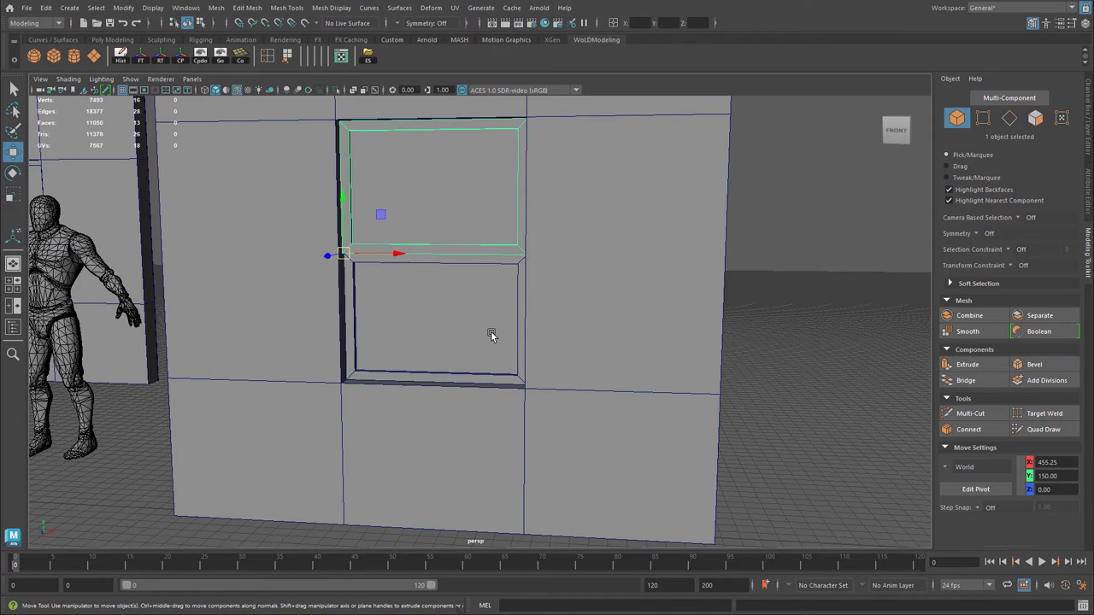
pyautogui.keyDown('alt'); pyautogui.moveTo(402, 313); pyautogui.dragTo(496, 308, button='right'); pyautogui.keyUp('alt')
pyautogui.keyDown('alt'); pyautogui.moveTo(496, 307); pyautogui.dragTo(480, 294); pyautogui.keyUp('alt')
# Try sliding the lower sash up along Y to about 122.14
pyautogui.click(403, 306)
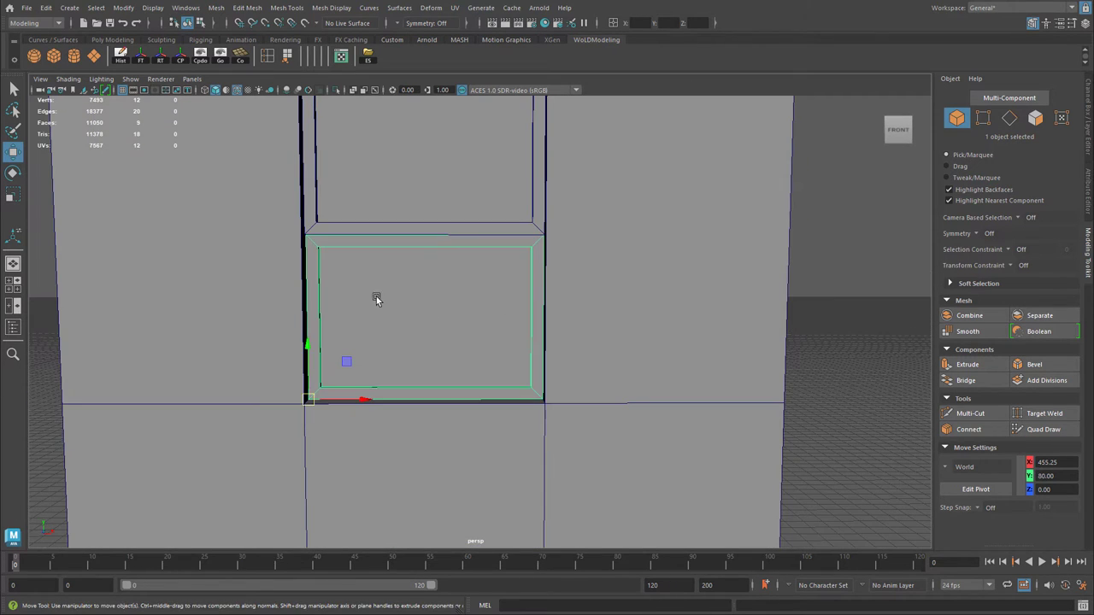
pyautogui.moveTo(309, 342); pyautogui.dragTo(347, 274)
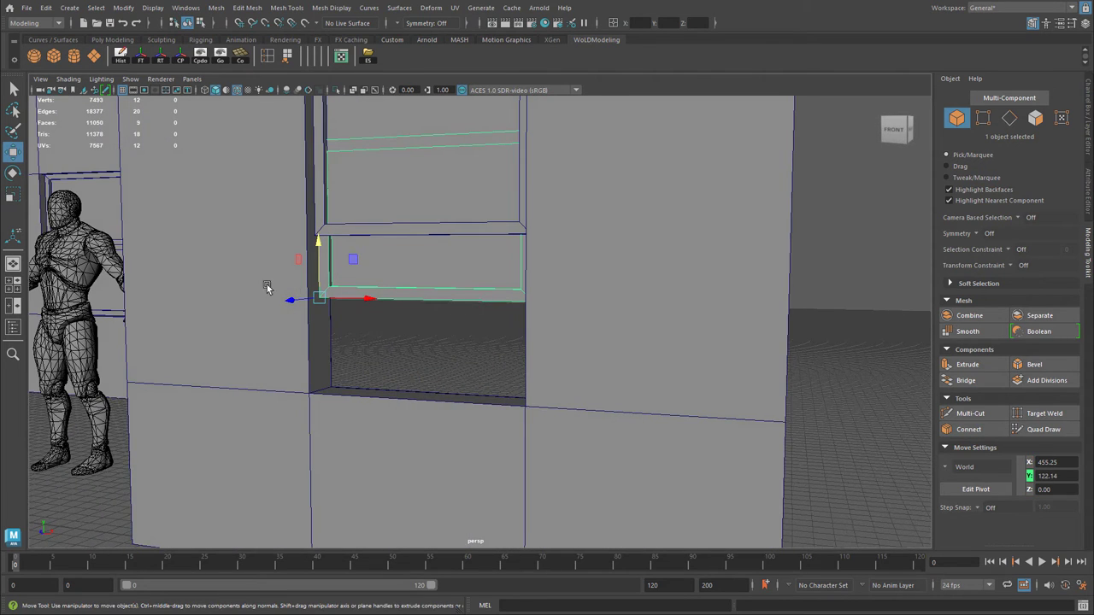
pyautogui.keyDown('alt'); pyautogui.moveTo(285, 289); pyautogui.dragTo(391, 272, button='right'); pyautogui.keyUp('alt')
pyautogui.keyDown('alt'); pyautogui.moveTo(391, 272); pyautogui.dragTo(288, 222); pyautogui.keyUp('alt')
pyautogui.hotkey('ctrl', 'z')
pyautogui.hotkey('ctrl', 'z')
# Try sliding the lower sash up along Y to about 110.12 and check it against the upper sash
pyautogui.keyDown('alt'); pyautogui.moveTo(333, 234); pyautogui.dragTo(340, 403, button='middle'); pyautogui.keyUp('alt')
pyautogui.keyDown('alt'); pyautogui.moveTo(340, 403); pyautogui.dragTo(321, 382); pyautogui.keyUp('alt')
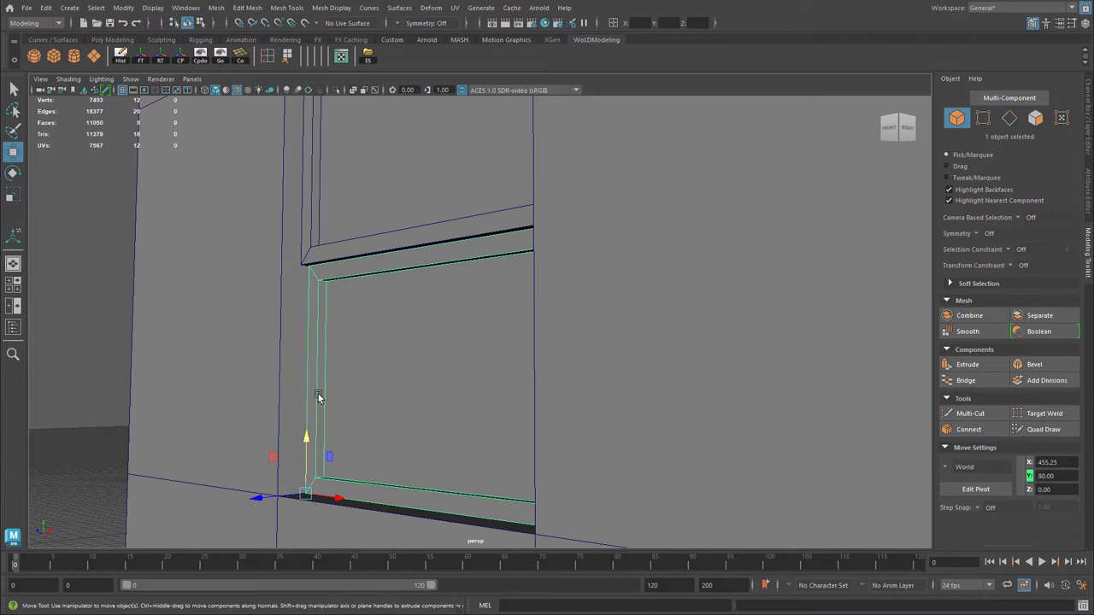
pyautogui.moveTo(310, 434); pyautogui.dragTo(310, 339)
pyautogui.keyDown('alt'); pyautogui.moveTo(450, 153); pyautogui.dragTo(445, 195, button='middle'); pyautogui.keyUp('alt')
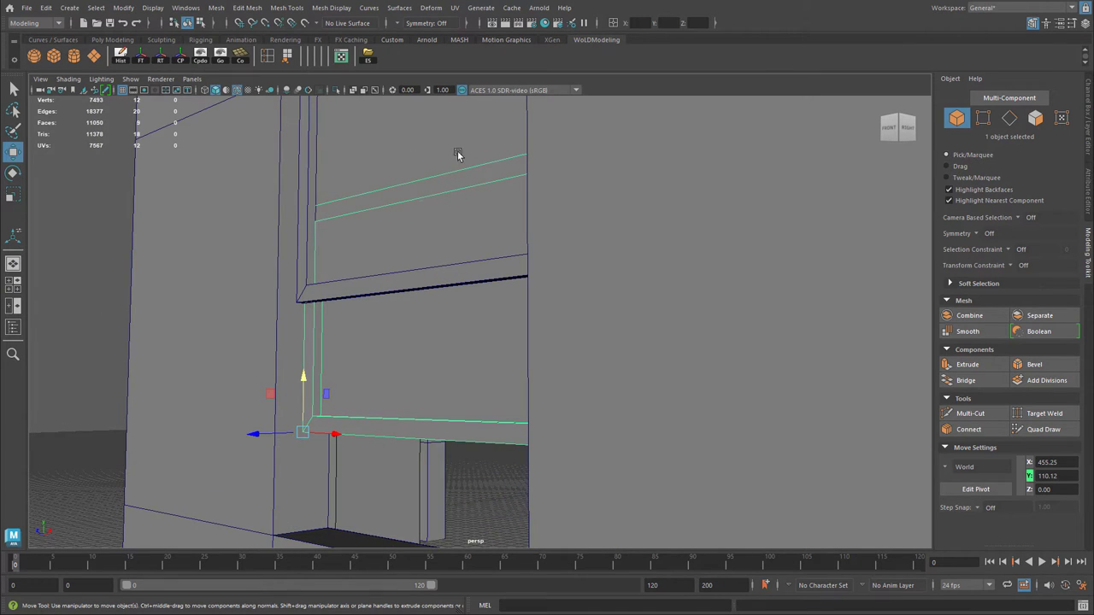
pyautogui.hotkey('ctrl', 'z')
# Move the upper sash's large pane face along Z to about 0.5 so it sits inset from the frame's edge
pyautogui.keyDown('alt'); pyautogui.moveTo(568, 392); pyautogui.dragTo(544, 337, button='middle'); pyautogui.keyUp('alt')
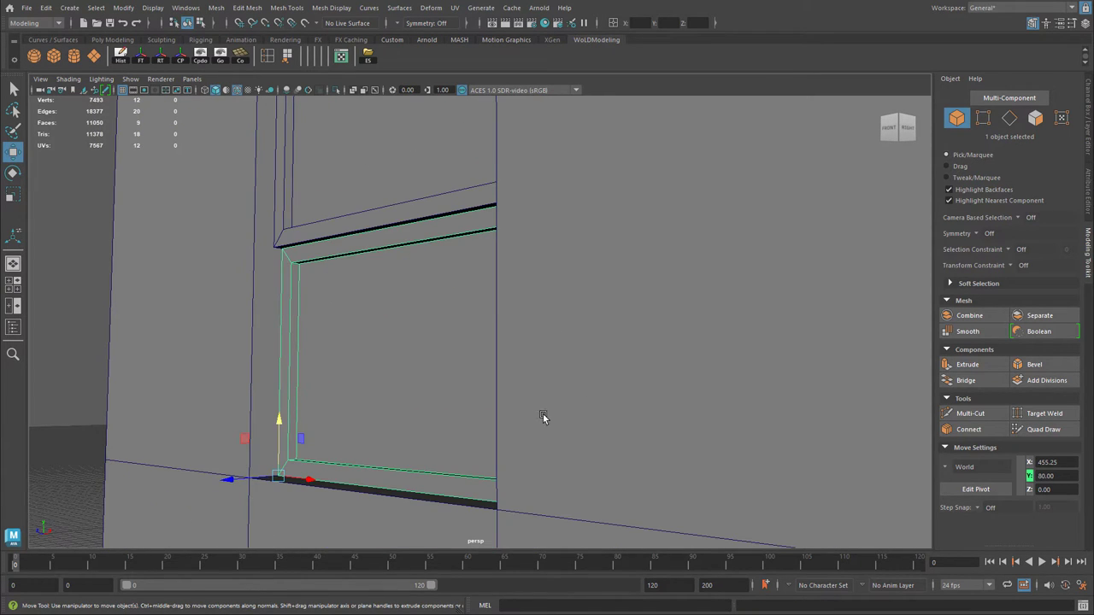
pyautogui.keyDown('alt'); pyautogui.moveTo(383, 376); pyautogui.dragTo(368, 381); pyautogui.keyUp('alt')
pyautogui.click(376, 167)
pyautogui.keyDown('alt'); pyautogui.moveTo(369, 166); pyautogui.dragTo(396, 287, button='middle'); pyautogui.keyUp('alt')
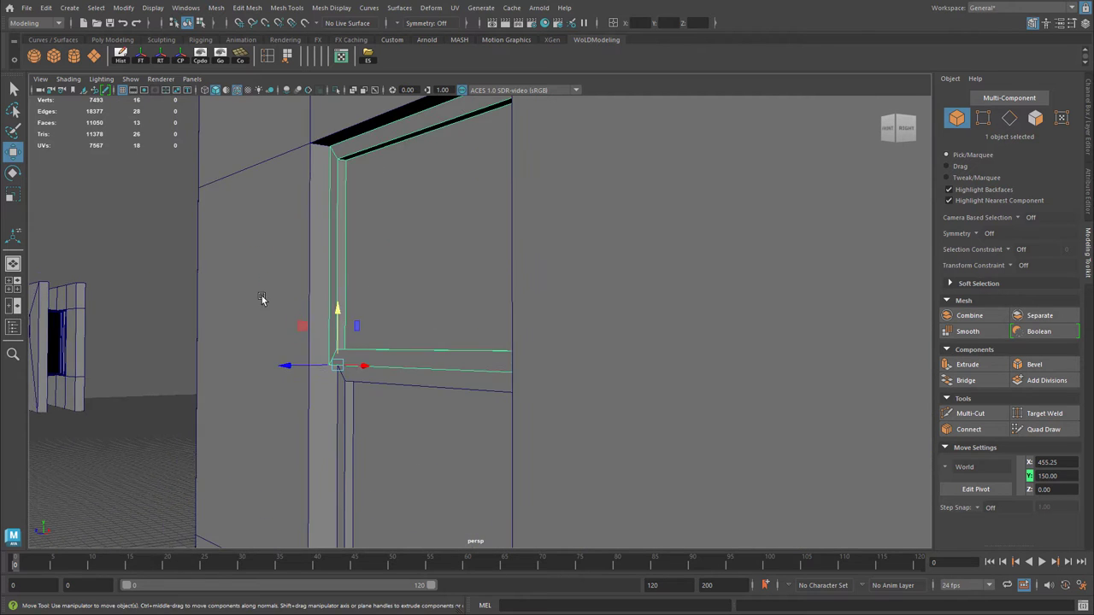
pyautogui.keyDown('alt'); pyautogui.moveTo(281, 300); pyautogui.dragTo(461, 316, button='right'); pyautogui.keyUp('alt')
pyautogui.moveTo(398, 277); pyautogui.dragTo(402, 306, button='right')
pyautogui.click(402, 272)
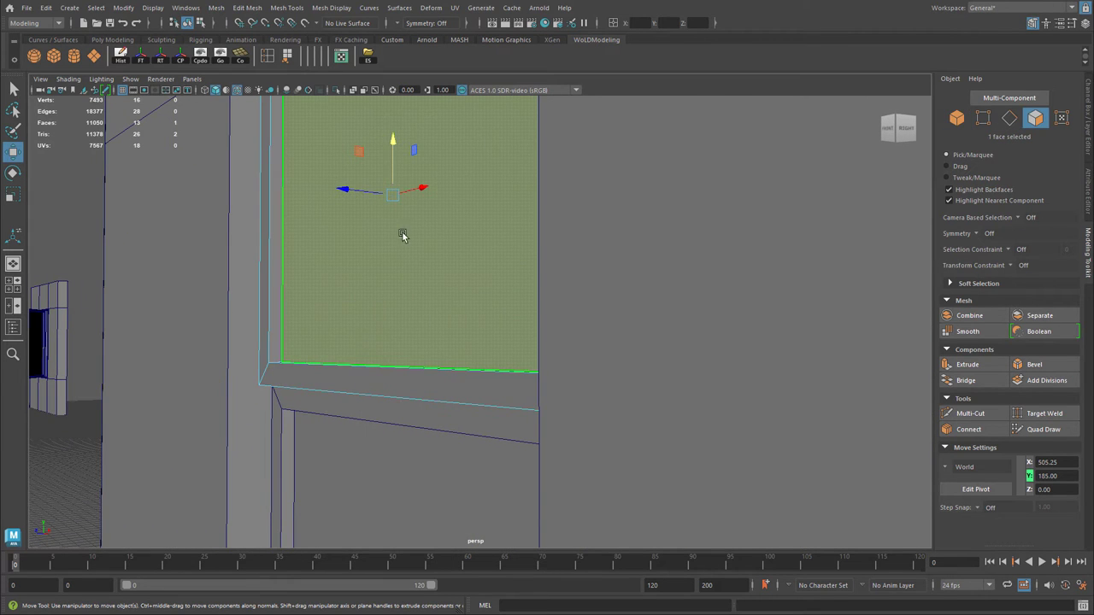
pyautogui.press('space')
pyautogui.press('space')
pyautogui.keyDown('alt'); pyautogui.moveTo(513, 274); pyautogui.dragTo(545, 513, button='middle'); pyautogui.keyUp('alt')
pyautogui.keyDown('alt'); pyautogui.moveTo(545, 512); pyautogui.dragTo(470, 213, button='right'); pyautogui.keyUp('alt')
pyautogui.keyDown('alt'); pyautogui.moveTo(471, 213); pyautogui.dragTo(440, 474, button='middle'); pyautogui.keyUp('alt')
pyautogui.keyDown('alt'); pyautogui.moveTo(440, 474); pyautogui.dragTo(605, 350, button='right'); pyautogui.keyUp('alt')
pyautogui.moveTo(541, 131); pyautogui.dragTo(534, 132)
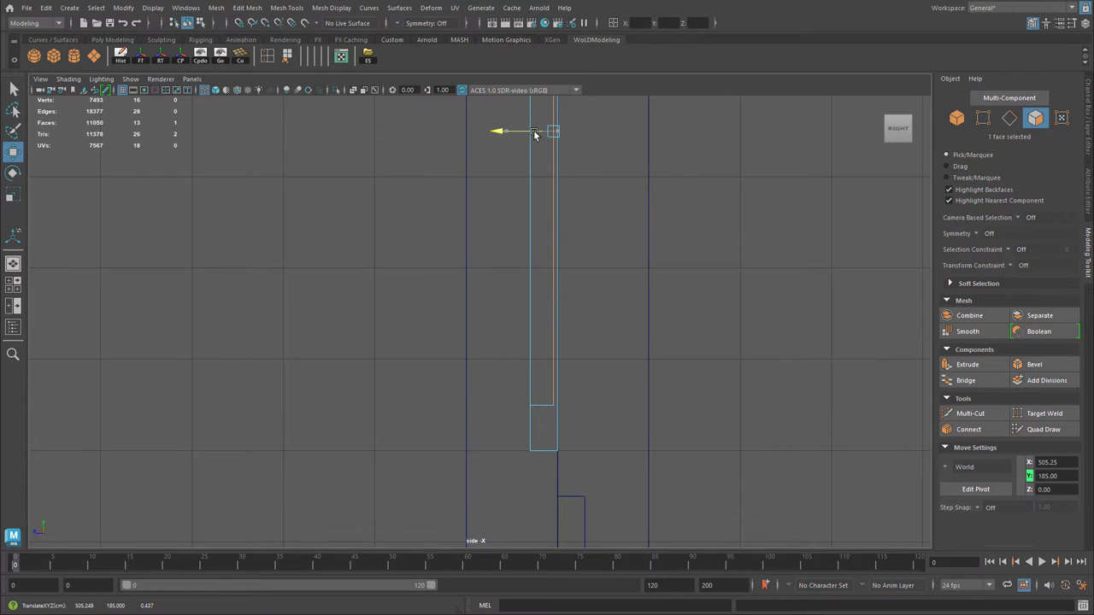
# Return to whole-object selection and try sliding the lower sash up along Y to about 117.91
pyautogui.keyDown('alt'); pyautogui.moveTo(598, 513); pyautogui.dragTo(582, 275, button='middle'); pyautogui.keyUp('alt')
pyautogui.click(560, 282)
pyautogui.moveTo(568, 280); pyautogui.dragTo(596, 265, button='right')
pyautogui.keyDown('alt'); pyautogui.moveTo(589, 282); pyautogui.dragTo(402, 478, button='right'); pyautogui.keyUp('alt')
pyautogui.keyDown('alt'); pyautogui.moveTo(566, 429); pyautogui.dragTo(597, 258, button='middle'); pyautogui.keyUp('alt')
pyautogui.press('space')
pyautogui.press('space')
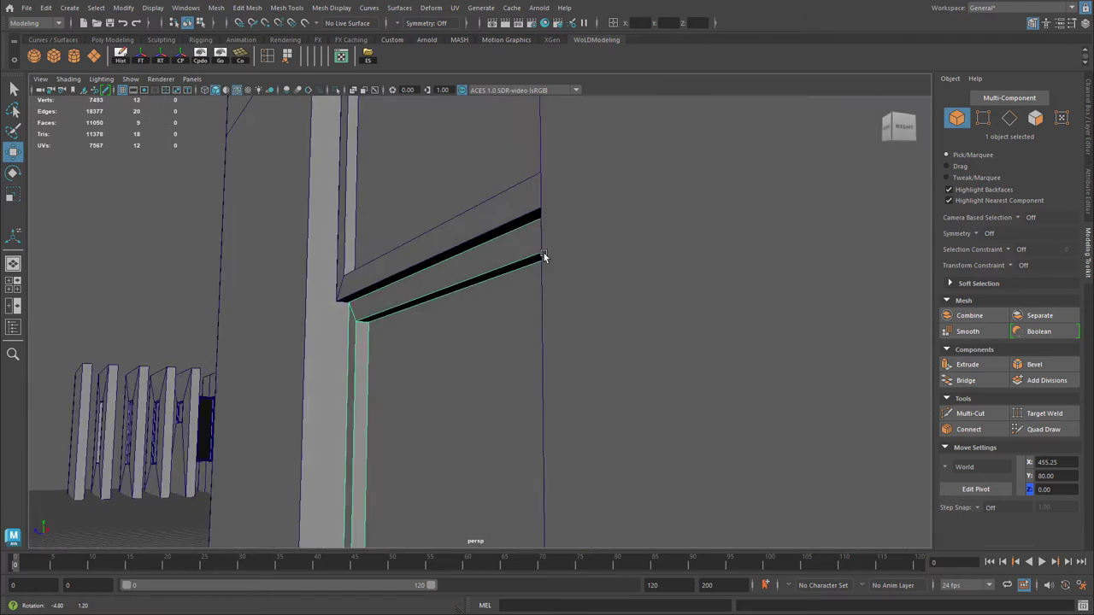
pyautogui.keyDown('alt'); pyautogui.moveTo(541, 249); pyautogui.dragTo(515, 394); pyautogui.keyUp('alt')
pyautogui.keyDown('alt'); pyautogui.moveTo(516, 394); pyautogui.dragTo(387, 353, button='right'); pyautogui.keyUp('alt')
pyautogui.keyDown('alt'); pyautogui.moveTo(386, 354); pyautogui.dragTo(395, 267); pyautogui.keyUp('alt')
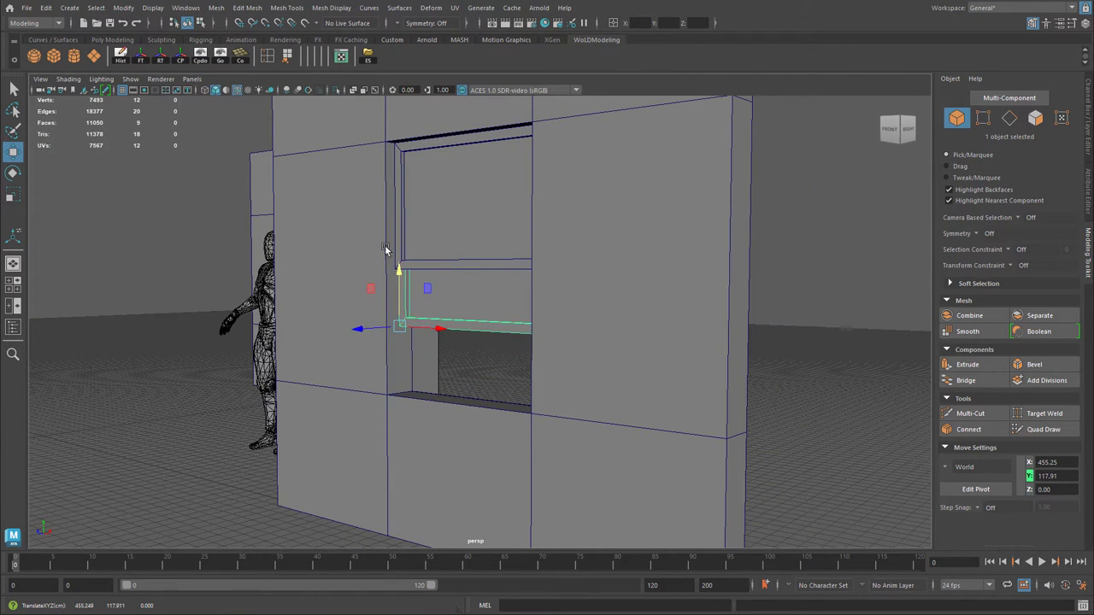
# Examine the upper sash's inset pane where the sashes overlap, at an angle and in side profile
pyautogui.keyDown('alt'); pyautogui.moveTo(310, 245); pyautogui.dragTo(527, 262, button='right'); pyautogui.keyUp('alt')
pyautogui.keyDown('alt'); pyautogui.moveTo(526, 261); pyautogui.dragTo(529, 357, button='middle'); pyautogui.keyUp('alt')
pyautogui.keyDown('alt'); pyautogui.moveTo(529, 357); pyautogui.dragTo(613, 337); pyautogui.keyUp('alt')
pyautogui.click(574, 247)
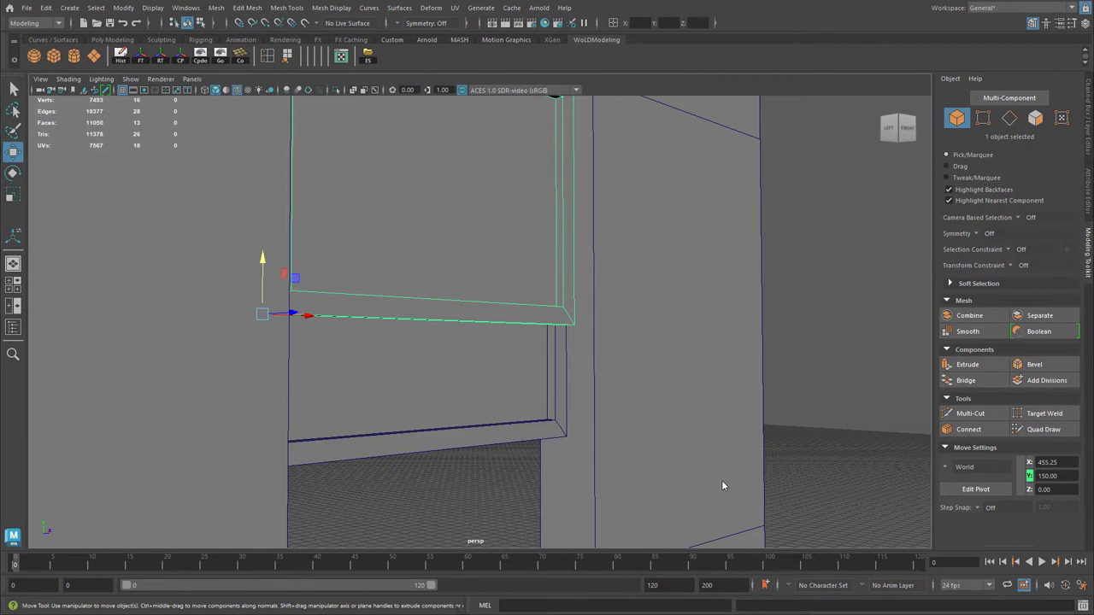
pyautogui.press('space')
pyautogui.press('space')
pyautogui.keyDown('alt'); pyautogui.moveTo(564, 273); pyautogui.dragTo(582, 608, button='middle'); pyautogui.keyUp('alt')
pyautogui.keyDown('alt'); pyautogui.moveTo(446, 381); pyautogui.dragTo(670, 390, button='right'); pyautogui.keyUp('alt')
pyautogui.keyDown('alt'); pyautogui.moveTo(670, 389); pyautogui.dragTo(615, 318, button='middle'); pyautogui.keyUp('alt')
pyautogui.keyDown('alt'); pyautogui.moveTo(614, 318); pyautogui.dragTo(653, 349, button='right'); pyautogui.keyUp('alt')
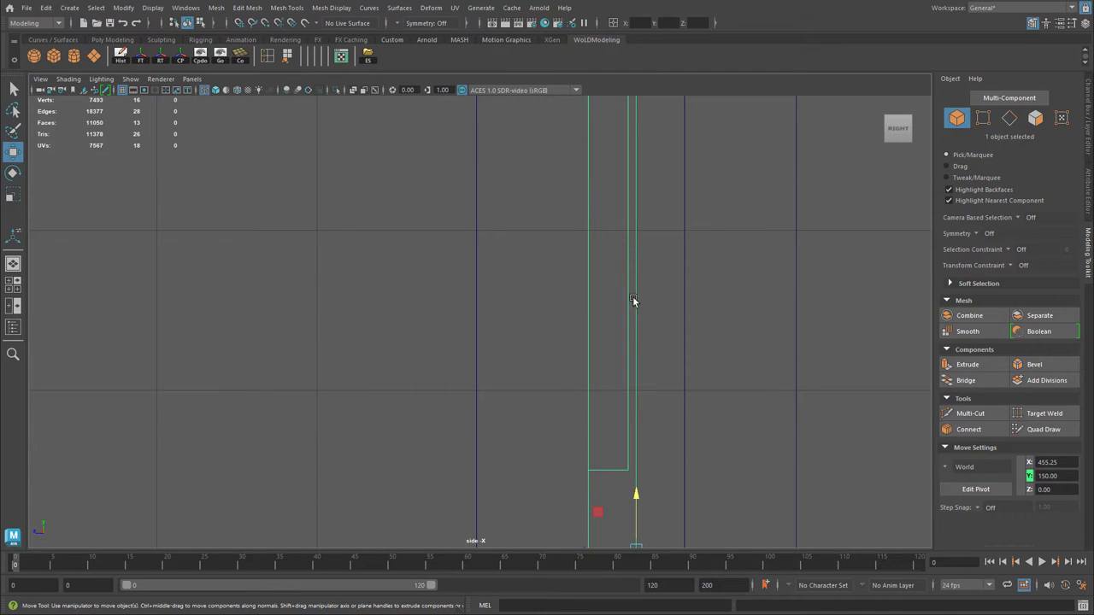
pyautogui.keyDown('alt'); pyautogui.moveTo(649, 445); pyautogui.dragTo(659, 369, button='middle'); pyautogui.keyUp('alt')
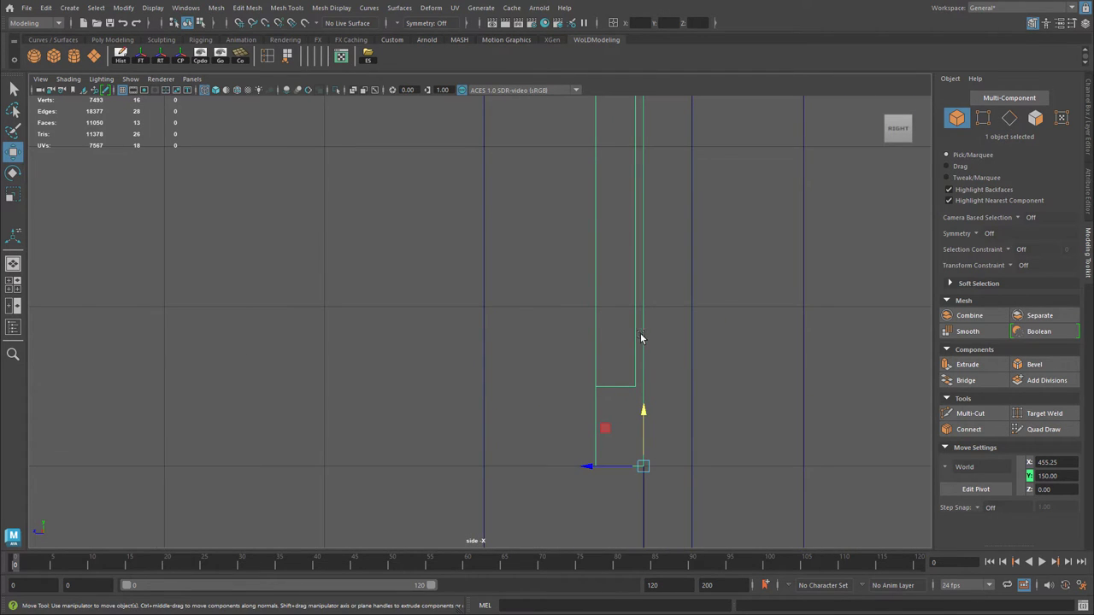
pyautogui.press('space')
pyautogui.press('space')
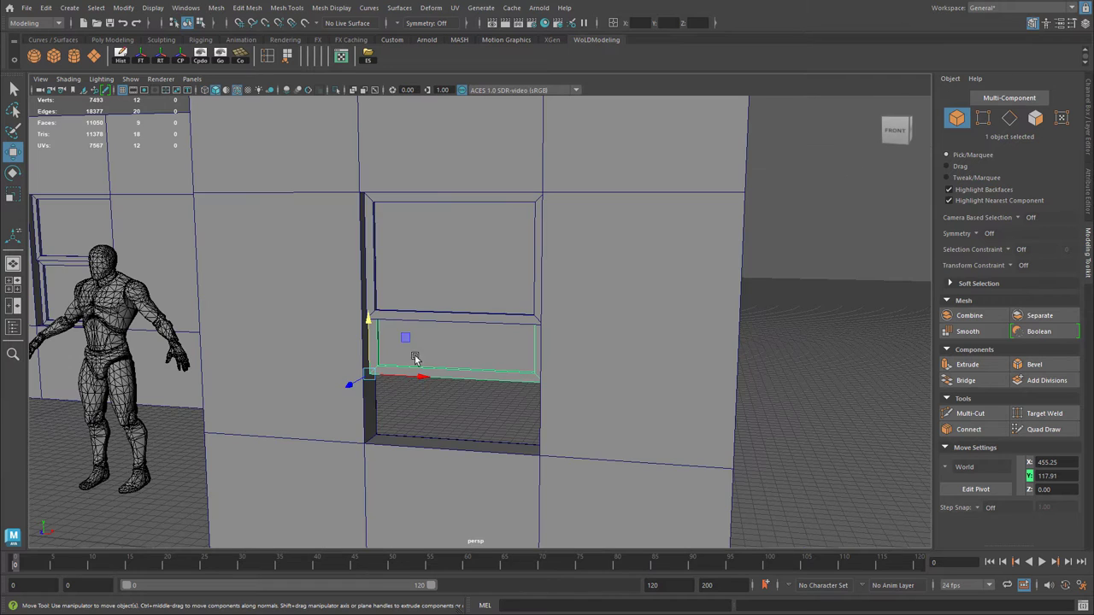
# Slide the lower sash up along Y to about 126.05 so the window stands partly open
pyautogui.hotkey('ctrl', 'z')
pyautogui.moveTo(370, 386); pyautogui.dragTo(384, 322)
pyautogui.keyDown('alt'); pyautogui.moveTo(467, 343); pyautogui.dragTo(512, 340); pyautogui.keyUp('alt')
pyautogui.moveTo(374, 332); pyautogui.dragTo(365, 316)
# Duplicate the wall with both sashes, move the copy along X to about 804.35, and partly lower its lower sash
pyautogui.scroll(-5, 362, 394)
pyautogui.moveTo(476, 312); pyautogui.dragTo(793, 466)
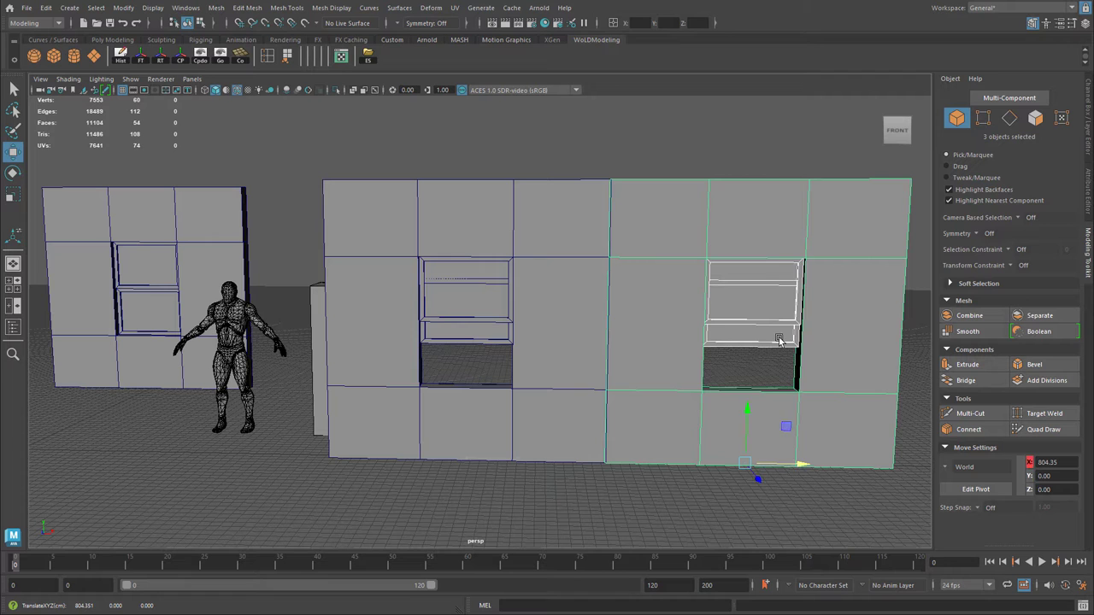
pyautogui.click(779, 339)
pyautogui.moveTo(702, 290); pyautogui.dragTo(700, 319)
pyautogui.click(712, 478)
pyautogui.keyDown('alt'); pyautogui.moveTo(711, 477); pyautogui.dragTo(742, 458); pyautogui.keyUp('alt')
pyautogui.keyDown('alt'); pyautogui.moveTo(741, 458); pyautogui.dragTo(612, 443, button='middle'); pyautogui.keyUp('alt')
pyautogui.keyDown('alt'); pyautogui.moveTo(612, 443); pyautogui.dragTo(656, 443, button='right'); pyautogui.keyUp('alt')
pyautogui.keyDown('alt'); pyautogui.moveTo(656, 443); pyautogui.dragTo(657, 457); pyautogui.keyUp('alt')
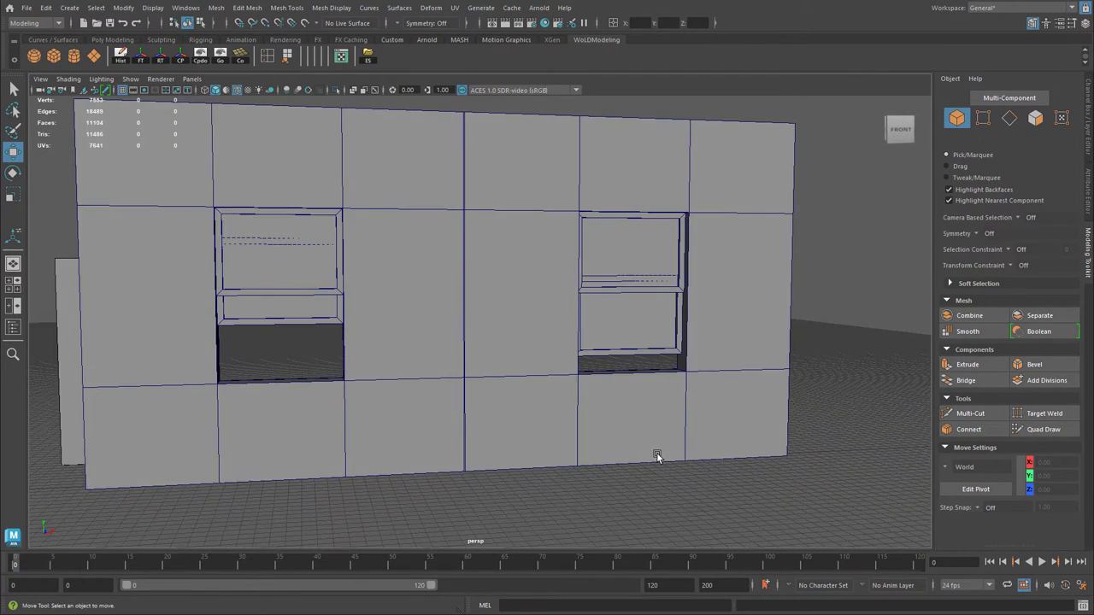
pyautogui.keyDown('alt'); pyautogui.moveTo(658, 457); pyautogui.dragTo(598, 445, button='right'); pyautogui.keyUp('alt')
# Delete the duplicated wall together with its two sashes
pyautogui.moveTo(739, 179); pyautogui.dragTo(621, 454)
pyautogui.moveTo(564, 262); pyautogui.dragTo(560, 257)
pyautogui.press('Delete')
# Examine the partly open window in its wall opening from the front and from behind
pyautogui.keyDown('alt'); pyautogui.moveTo(481, 413); pyautogui.dragTo(551, 415, button='right'); pyautogui.keyUp('alt')
pyautogui.keyDown('alt'); pyautogui.moveTo(552, 416); pyautogui.dragTo(656, 423, button='middle'); pyautogui.keyUp('alt')
pyautogui.keyDown('alt'); pyautogui.moveTo(656, 423); pyautogui.dragTo(590, 416); pyautogui.keyUp('alt')
pyautogui.keyDown('alt'); pyautogui.moveTo(589, 416); pyautogui.dragTo(639, 412, button='right'); pyautogui.keyUp('alt')
pyautogui.keyDown('alt'); pyautogui.moveTo(639, 414); pyautogui.dragTo(662, 419); pyautogui.keyUp('alt')
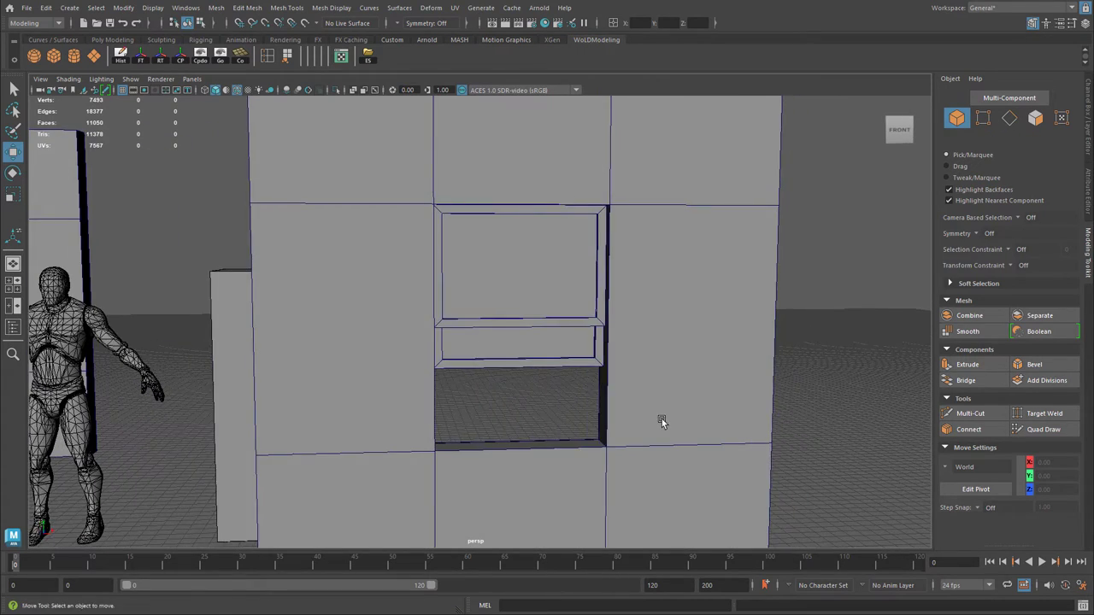
pyautogui.keyDown('alt'); pyautogui.moveTo(662, 419); pyautogui.dragTo(646, 393, button='middle'); pyautogui.keyUp('alt')
pyautogui.keyDown('alt'); pyautogui.moveTo(593, 386); pyautogui.dragTo(439, 376); pyautogui.keyUp('alt')
pyautogui.keyDown('alt'); pyautogui.moveTo(670, 421); pyautogui.dragTo(480, 445); pyautogui.keyUp('alt')
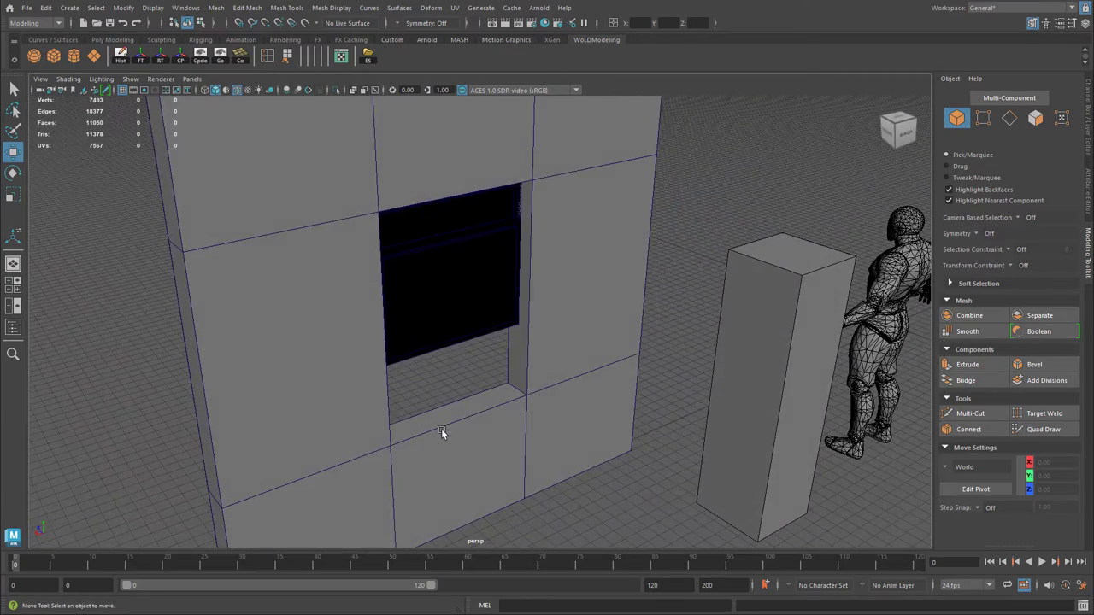
pyautogui.keyDown('alt'); pyautogui.moveTo(622, 313); pyautogui.dragTo(453, 406, button='right'); pyautogui.keyUp('alt')
pyautogui.keyDown('alt'); pyautogui.moveTo(453, 406); pyautogui.dragTo(404, 413); pyautogui.keyUp('alt')
pyautogui.keyDown('alt'); pyautogui.moveTo(404, 413); pyautogui.dragTo(628, 380, button='right'); pyautogui.keyUp('alt')
# Inspect the upper sash from behind the wall and the lower sash from the front
pyautogui.click(476, 283)
pyautogui.click(450, 190)
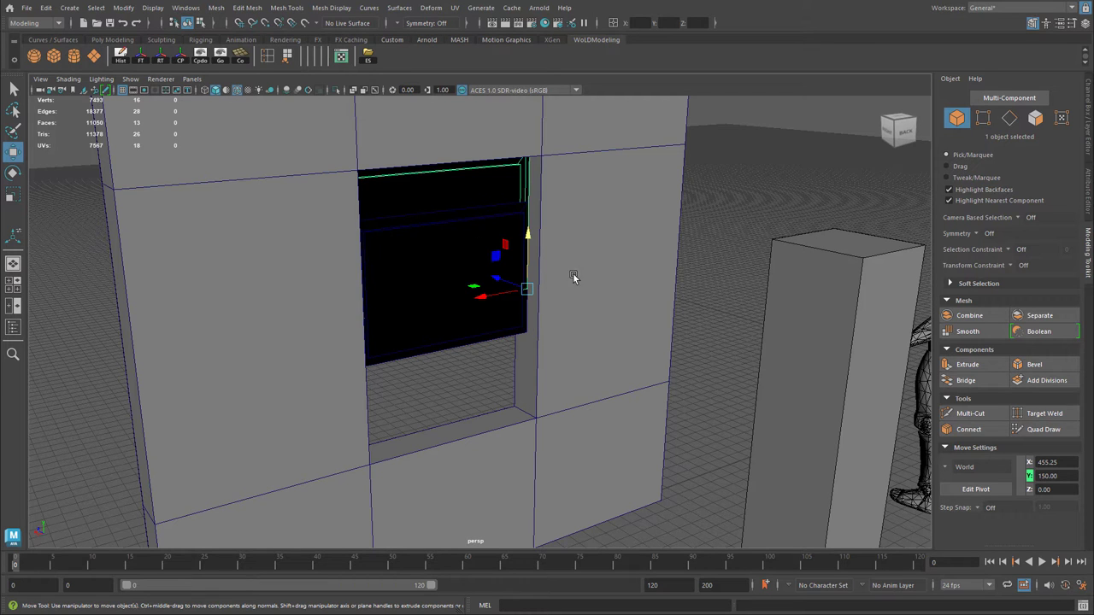
pyautogui.keyDown('alt'); pyautogui.moveTo(631, 412); pyautogui.dragTo(437, 493, button='right'); pyautogui.keyUp('alt')
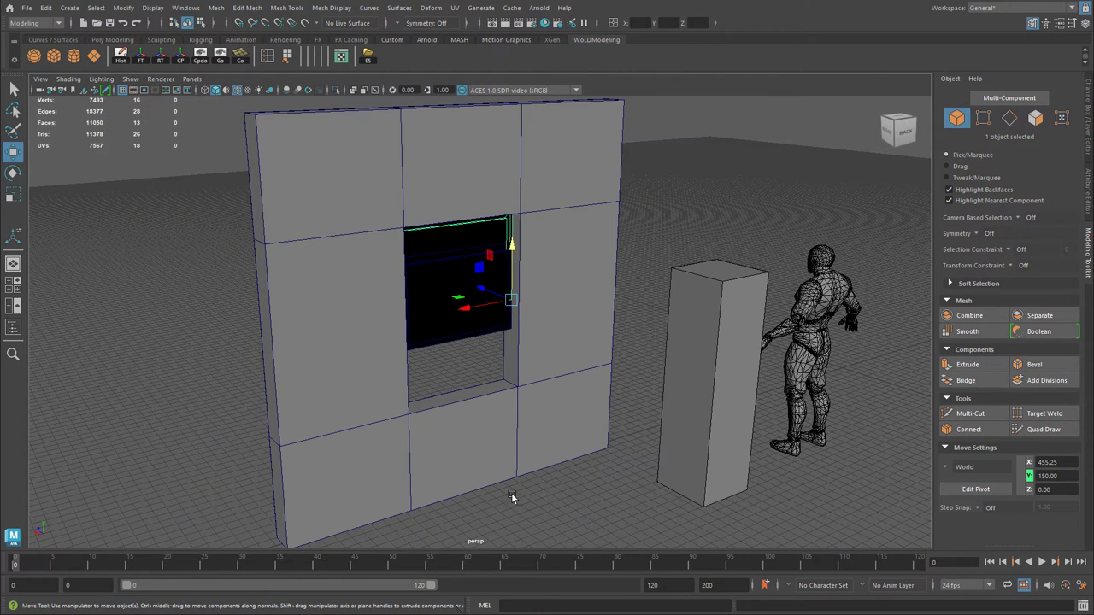
pyautogui.keyDown('alt'); pyautogui.moveTo(452, 466); pyautogui.dragTo(667, 453); pyautogui.keyUp('alt')
pyautogui.keyDown('alt'); pyautogui.moveTo(583, 423); pyautogui.dragTo(521, 419); pyautogui.keyUp('alt')
pyautogui.click(534, 333)
pyautogui.keyDown('alt'); pyautogui.moveTo(547, 346); pyautogui.dragTo(680, 395, button='right'); pyautogui.keyUp('alt')
pyautogui.keyDown('alt'); pyautogui.moveTo(679, 395); pyautogui.dragTo(613, 388); pyautogui.keyUp('alt')
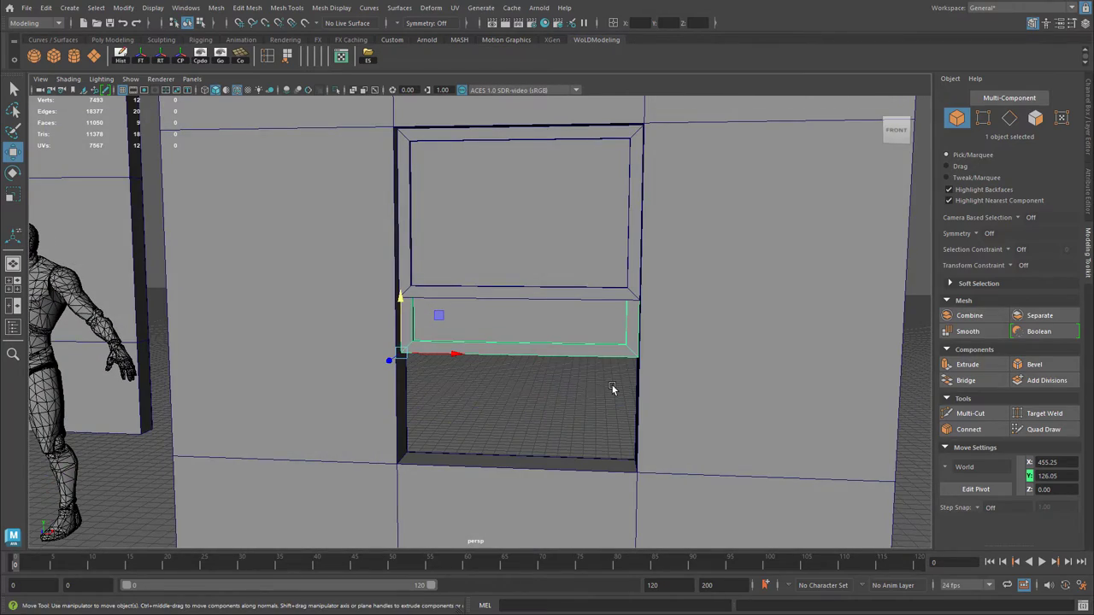
# Compare the back sides of the upper and lower sashes with their modeled front sides
pyautogui.keyDown('alt'); pyautogui.moveTo(653, 384); pyautogui.dragTo(483, 447); pyautogui.keyUp('alt')
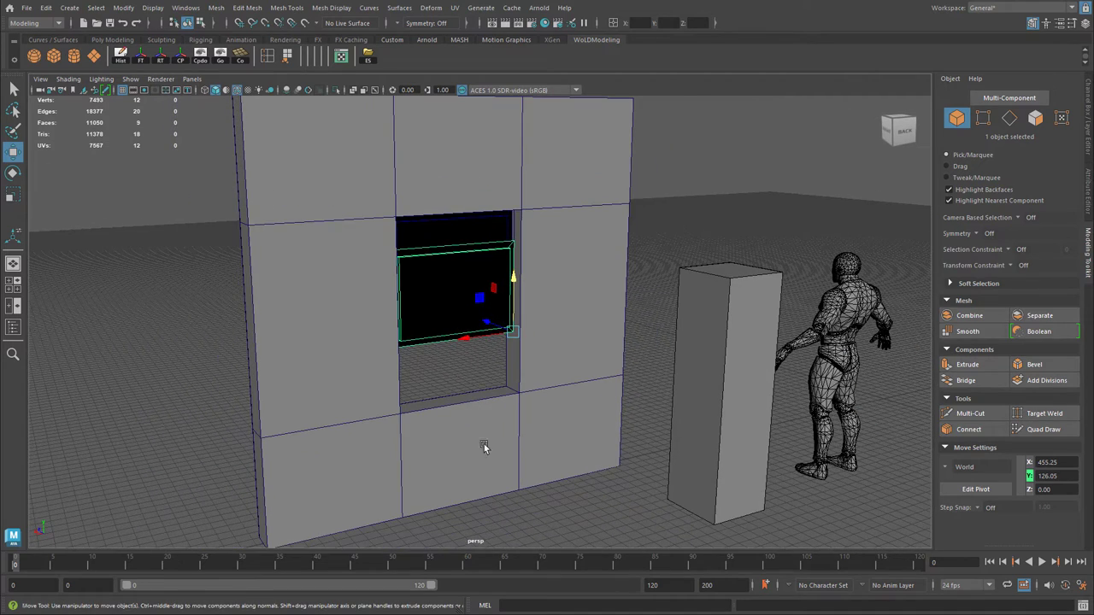
pyautogui.click(429, 234)
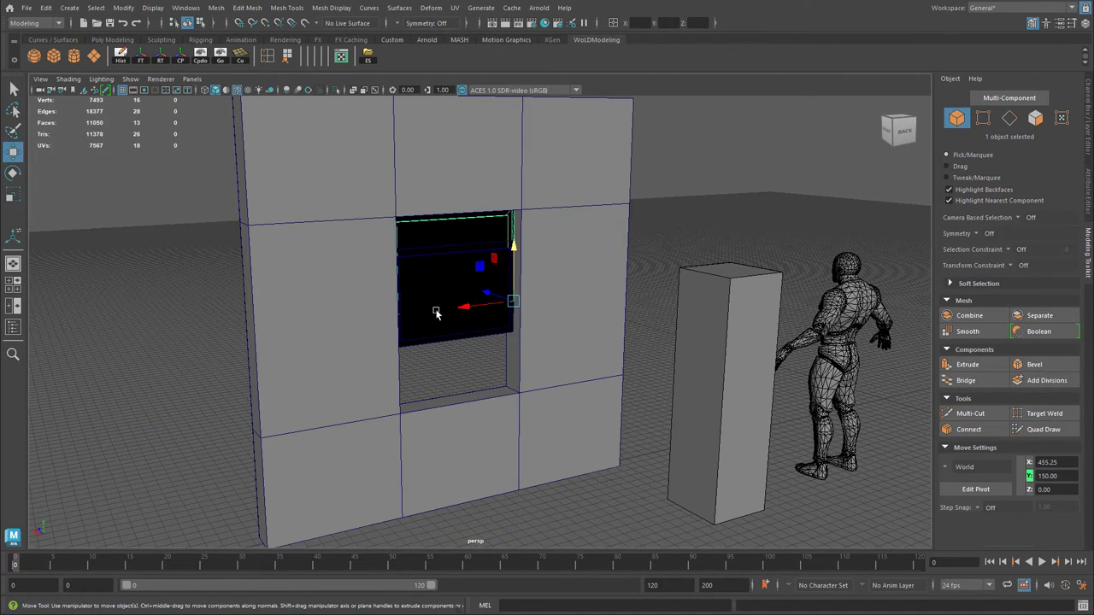
pyautogui.click(437, 310)
pyautogui.keyDown('alt'); pyautogui.moveTo(437, 310); pyautogui.dragTo(439, 353); pyautogui.keyUp('alt')
pyautogui.keyDown('alt'); pyautogui.moveTo(646, 494); pyautogui.dragTo(812, 444); pyautogui.keyUp('alt')
pyautogui.scroll(4, 515, 422)
pyautogui.keyDown('alt'); pyautogui.moveTo(617, 359); pyautogui.dragTo(414, 376); pyautogui.keyUp('alt')
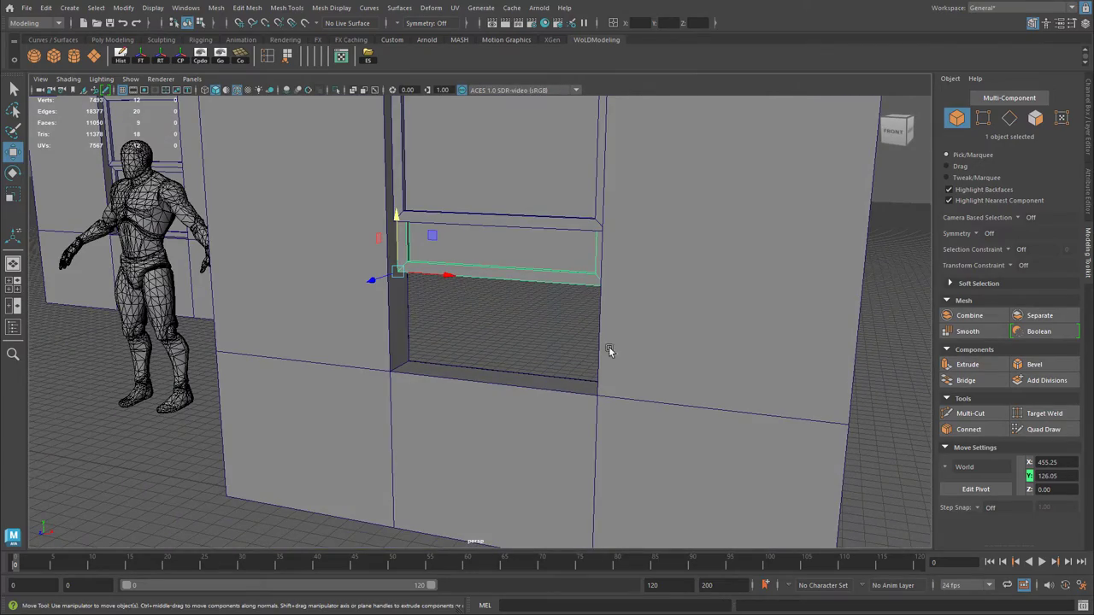
pyautogui.moveTo(510, 339)
pyautogui.keyDown('alt'); pyautogui.mouseDown()
pyautogui.moveTo(529, 322)
pyautogui.moveTo(523, 338)
pyautogui.mouseUp(); pyautogui.keyUp('alt')
pyautogui.scroll(-4, 474, 359)
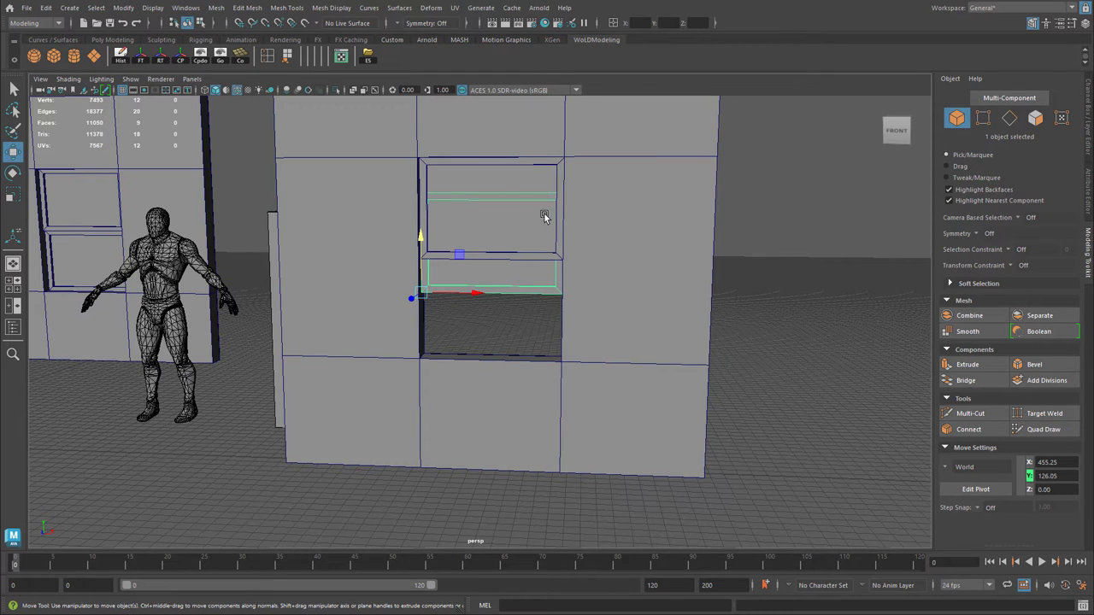
pyautogui.keyDown('alt'); pyautogui.moveTo(735, 299); pyautogui.dragTo(507, 297); pyautogui.keyUp('alt')
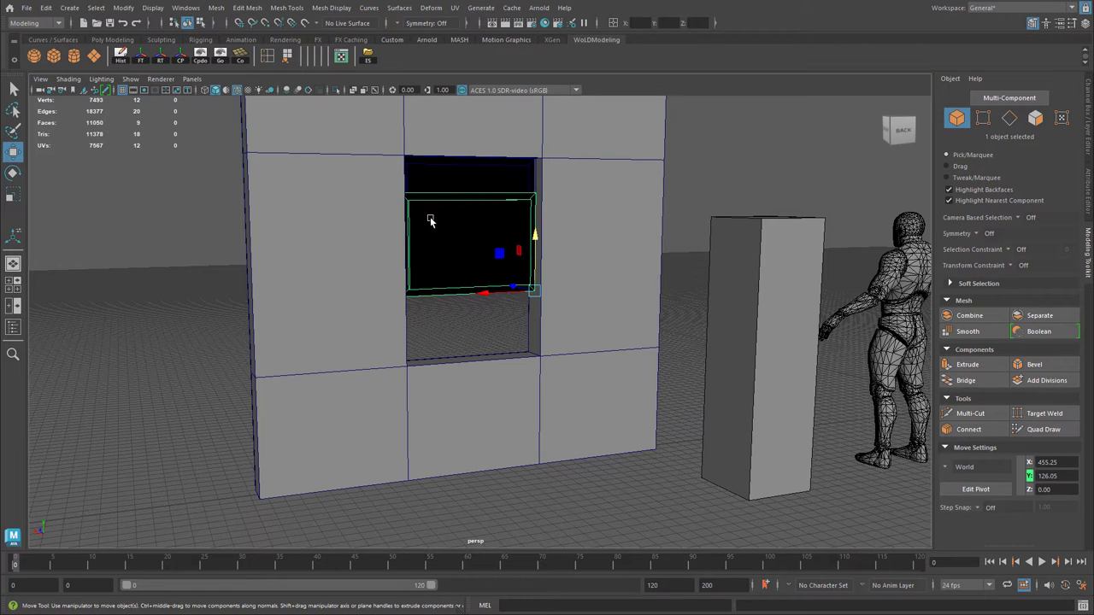
# Check the sashes' back side up close and compare it with the full front view of the wall
pyautogui.keyDown('alt'); pyautogui.moveTo(411, 217); pyautogui.dragTo(632, 219, button='right'); pyautogui.keyUp('alt')
pyautogui.keyDown('alt'); pyautogui.moveTo(606, 367); pyautogui.dragTo(614, 483, button='middle'); pyautogui.keyUp('alt')
pyautogui.keyDown('alt'); pyautogui.moveTo(513, 201); pyautogui.dragTo(461, 286, button='middle'); pyautogui.keyUp('alt')
pyautogui.keyDown('alt'); pyautogui.moveTo(479, 305); pyautogui.dragTo(582, 295); pyautogui.keyUp('alt')
pyautogui.press('[')
pyautogui.keyDown('alt'); pyautogui.moveTo(572, 416); pyautogui.dragTo(456, 320, button='right'); pyautogui.keyUp('alt')
pyautogui.keyDown('alt'); pyautogui.moveTo(456, 320); pyautogui.dragTo(647, 324); pyautogui.keyUp('alt')
pyautogui.keyDown('alt'); pyautogui.moveTo(647, 325); pyautogui.dragTo(594, 349, button='right'); pyautogui.keyUp('alt')
pyautogui.keyDown('alt'); pyautogui.moveTo(577, 329); pyautogui.dragTo(596, 336, button='middle'); pyautogui.keyUp('alt')
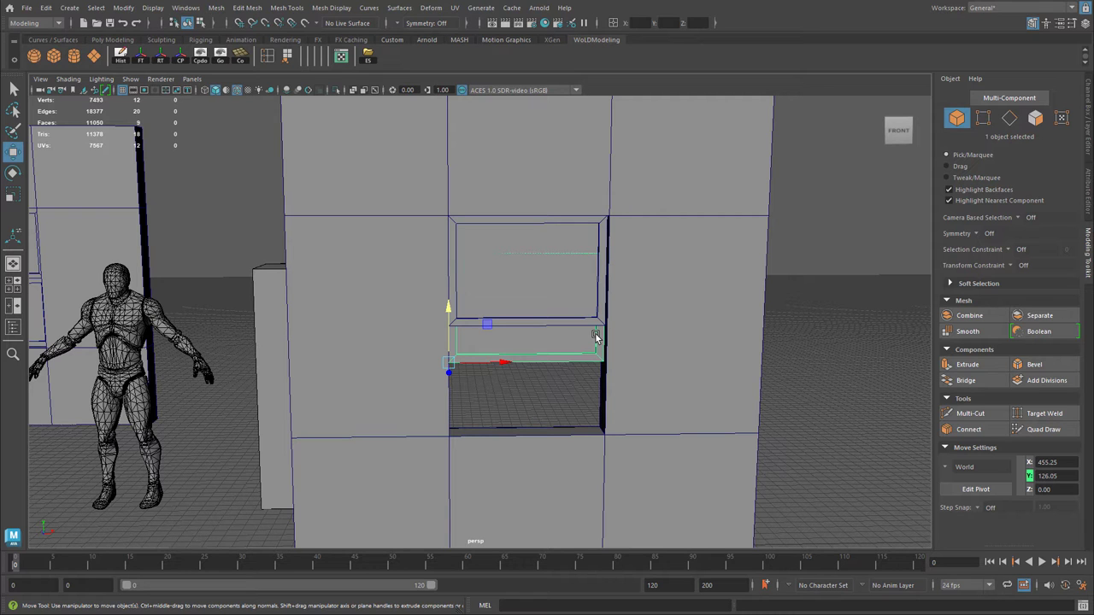
pyautogui.keyDown('alt'); pyautogui.moveTo(637, 329); pyautogui.dragTo(578, 336, button='right'); pyautogui.keyUp('alt')
pyautogui.keyDown('alt'); pyautogui.moveTo(586, 334); pyautogui.dragTo(562, 342, button='middle'); pyautogui.keyUp('alt')
pyautogui.keyDown('alt'); pyautogui.moveTo(562, 341); pyautogui.dragTo(560, 333); pyautogui.keyUp('alt')
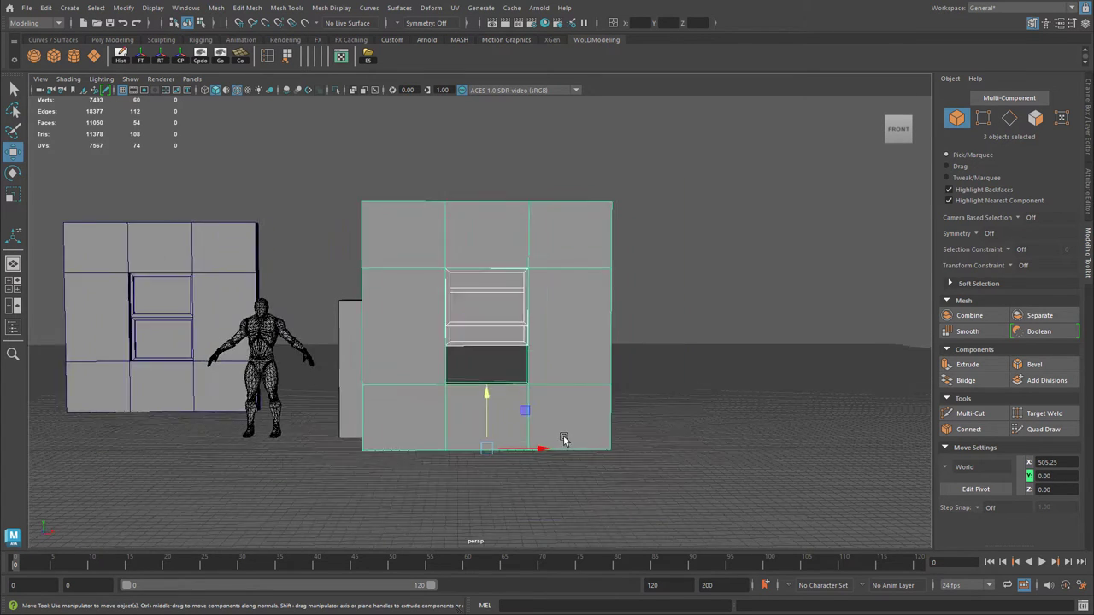
# Duplicate the wall together with both sashes and move the copy aside
pyautogui.keyDown('alt'); pyautogui.moveTo(562, 440); pyautogui.dragTo(694, 445, button='middle'); pyautogui.keyUp('alt')
pyautogui.keyDown('alt'); pyautogui.moveTo(694, 446); pyautogui.dragTo(389, 266); pyautogui.keyUp('alt')
pyautogui.hotkey('ctrl', 'd')
pyautogui.moveTo(676, 271); pyautogui.dragTo(751, 408)
pyautogui.keyDown('alt'); pyautogui.moveTo(752, 417); pyautogui.dragTo(703, 349); pyautogui.keyUp('alt')
# Close the window by snapping the lower sash down along Y to 80
pyautogui.click(691, 358)
pyautogui.keyDown('alt'); pyautogui.moveTo(714, 365); pyautogui.dragTo(604, 356, button='middle'); pyautogui.keyUp('alt')
pyautogui.scroll(5, 604, 356)
pyautogui.press('x')
pyautogui.moveTo(528, 338); pyautogui.dragTo(543, 454)
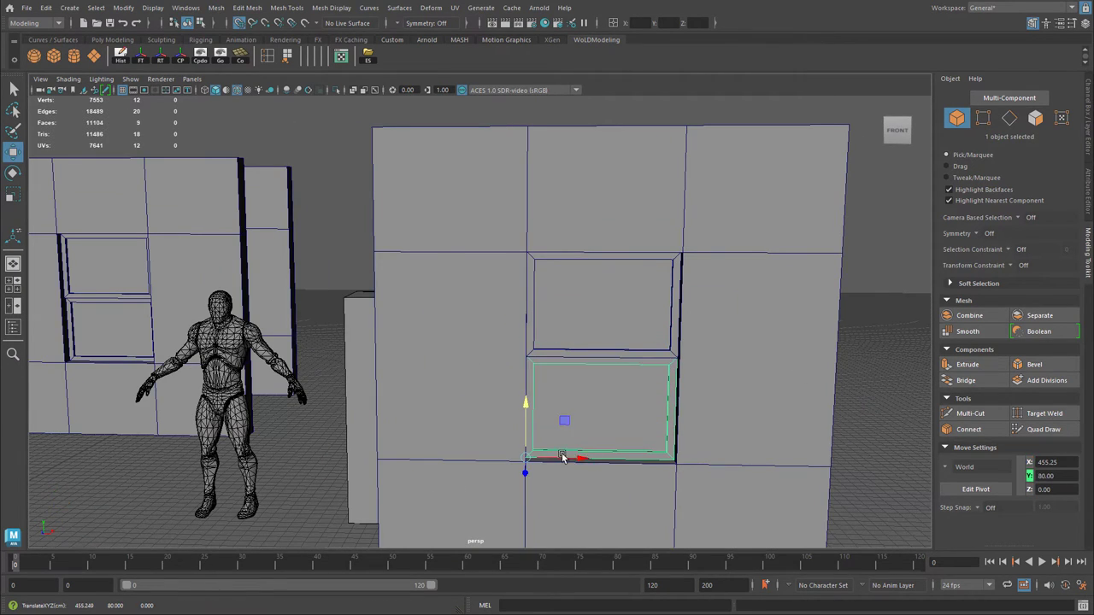
pyautogui.keyDown('alt'); pyautogui.moveTo(669, 456); pyautogui.dragTo(639, 384, button='middle'); pyautogui.keyUp('alt')
pyautogui.scroll(5, 639, 384)
pyautogui.keyDown('alt'); pyautogui.moveTo(641, 384); pyautogui.dragTo(728, 369); pyautogui.keyUp('alt')
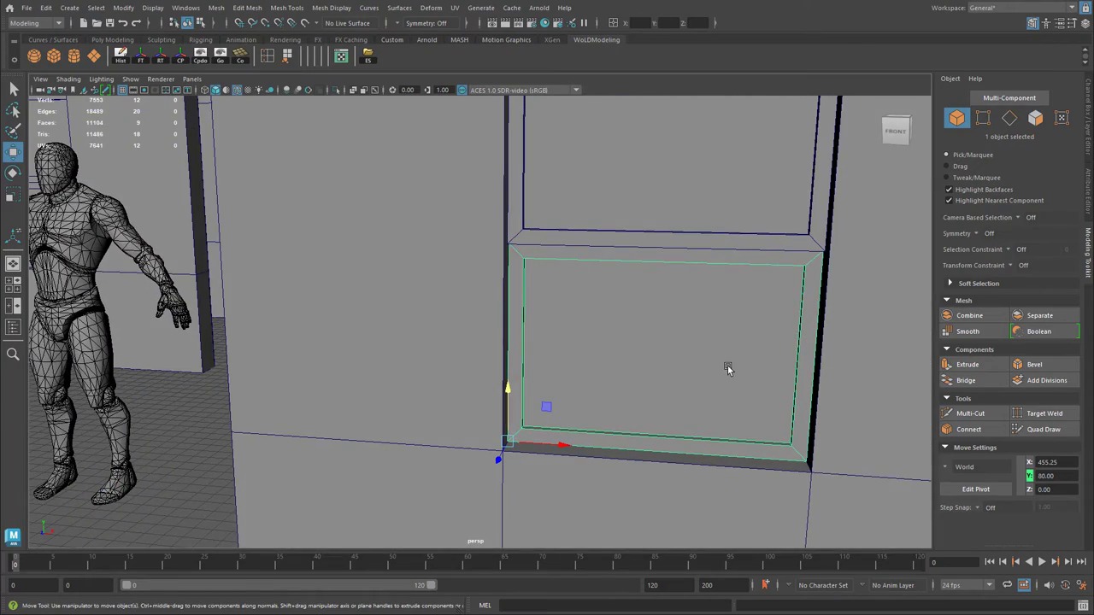
# Examine the closed window's sashes from behind, looking closely at their open back sides and edges
pyautogui.scroll(-5, 555, 307)
pyautogui.keyDown('alt'); pyautogui.moveTo(555, 308); pyautogui.dragTo(334, 193); pyautogui.keyUp('alt')
pyautogui.keyDown('alt'); pyautogui.moveTo(323, 271); pyautogui.dragTo(370, 321, button='middle'); pyautogui.keyUp('alt')
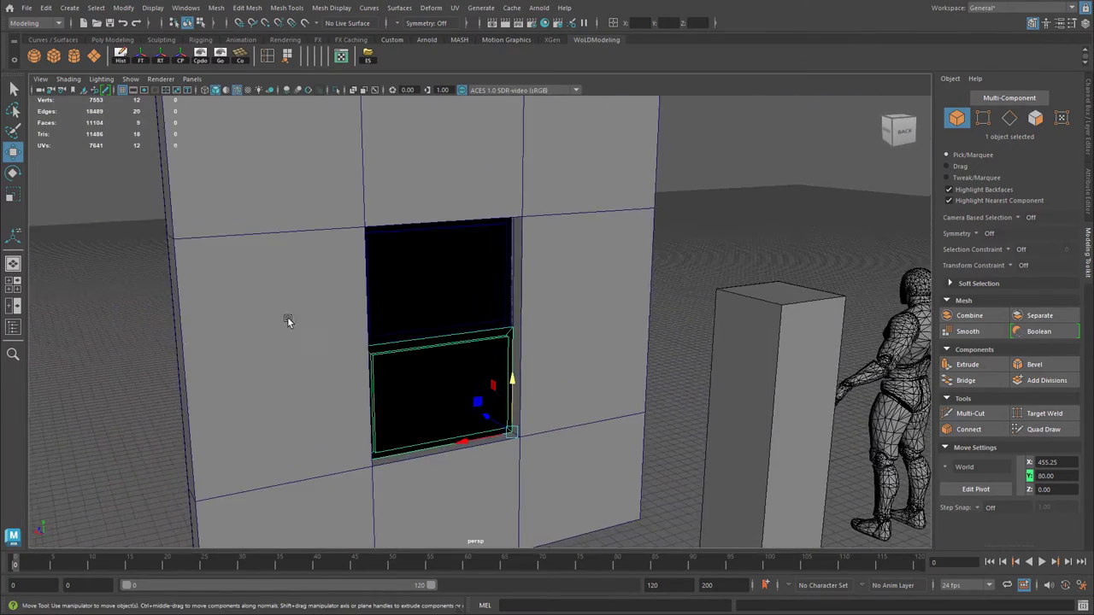
pyautogui.scroll(5, 370, 322)
pyautogui.keyDown('alt'); pyautogui.moveTo(370, 321); pyautogui.dragTo(510, 305); pyautogui.keyUp('alt')
pyautogui.keyDown('alt'); pyautogui.moveTo(385, 280); pyautogui.dragTo(478, 311, button='middle'); pyautogui.keyUp('alt')
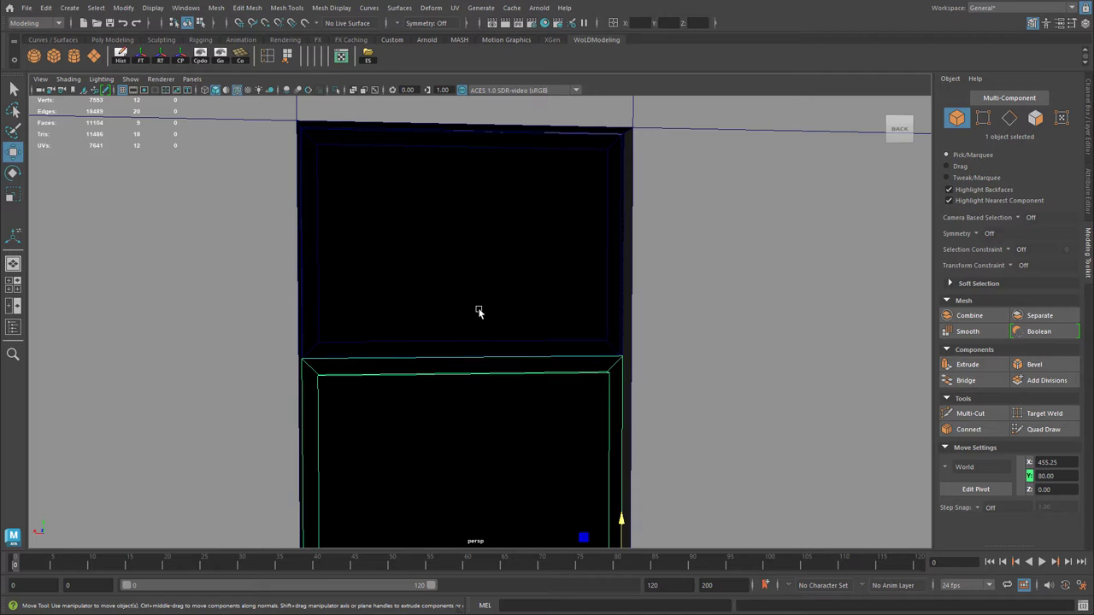
pyautogui.keyDown('alt'); pyautogui.moveTo(541, 331); pyautogui.dragTo(544, 296, button='middle'); pyautogui.keyUp('alt')
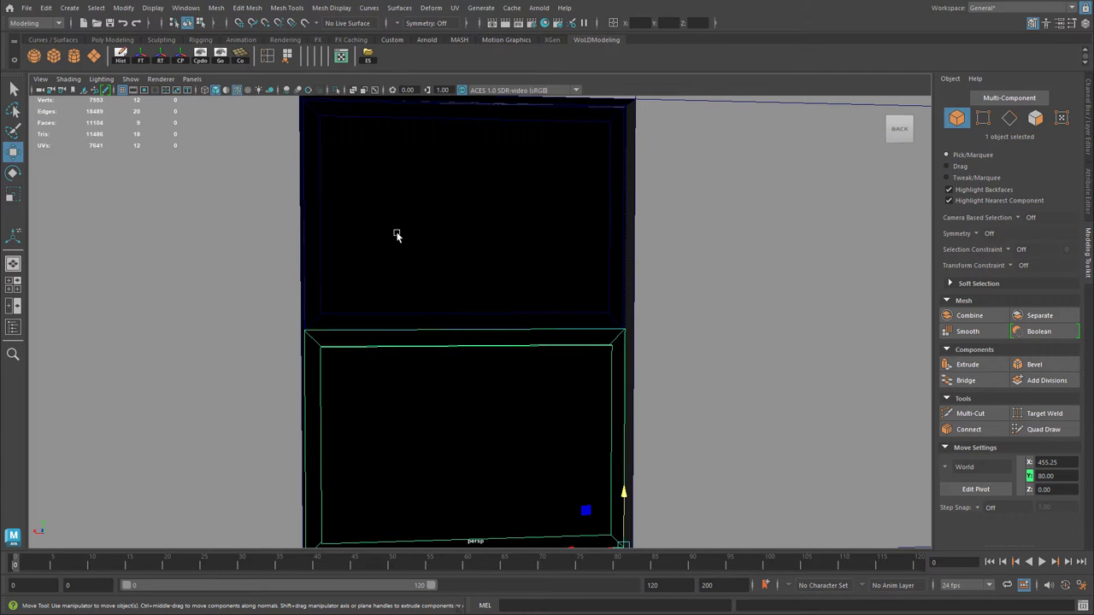
pyautogui.scroll(2, 396, 235)
pyautogui.keyDown('alt'); pyautogui.moveTo(496, 217); pyautogui.dragTo(442, 325, button='middle'); pyautogui.keyUp('alt')
pyautogui.keyDown('alt'); pyautogui.moveTo(442, 325); pyautogui.dragTo(518, 306); pyautogui.keyUp('alt')
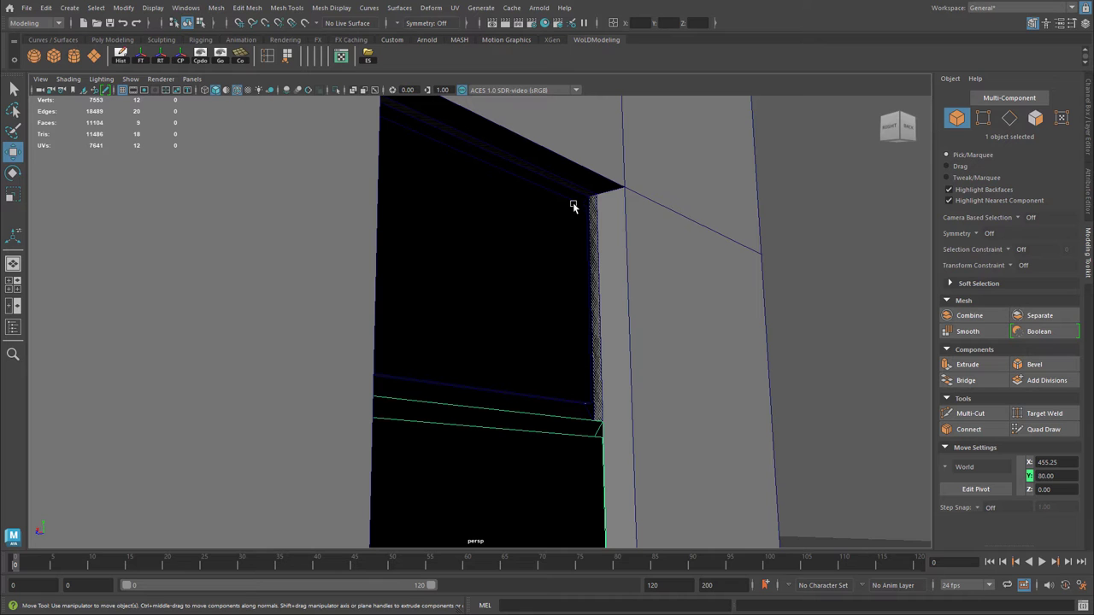
# Extract the large glass pane face from the upper window sash
pyautogui.click(574, 205)
pyautogui.keyDown('alt'); pyautogui.moveTo(560, 269); pyautogui.dragTo(733, 294); pyautogui.keyUp('alt')
pyautogui.scroll(-4, 547, 340)
pyautogui.keyDown('alt'); pyautogui.moveTo(547, 340); pyautogui.dragTo(547, 256, button='middle'); pyautogui.keyUp('alt')
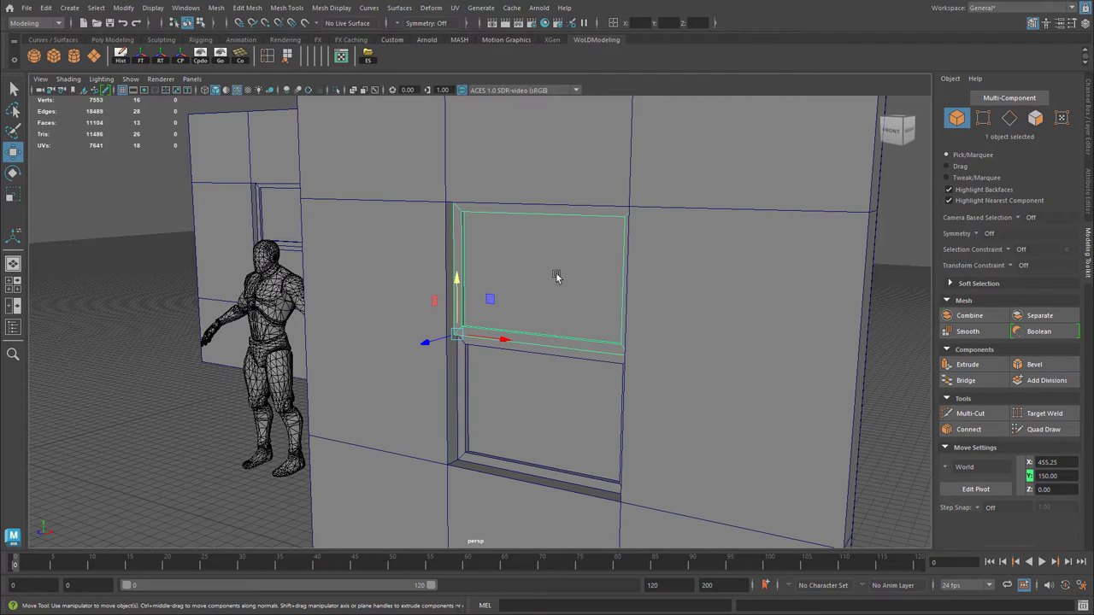
pyautogui.keyDown('alt'); pyautogui.moveTo(565, 273); pyautogui.dragTo(614, 274); pyautogui.keyUp('alt')
pyautogui.moveTo(617, 270); pyautogui.dragTo(606, 286, button='right')
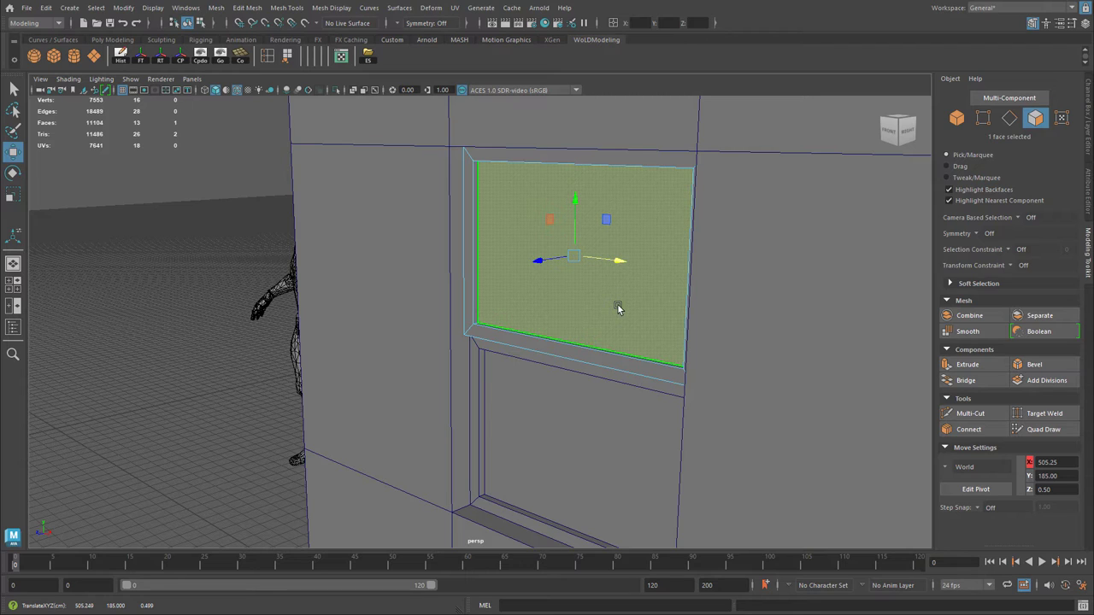
pyautogui.keyDown('alt'); pyautogui.moveTo(741, 288); pyautogui.dragTo(419, 283); pyautogui.keyUp('alt')
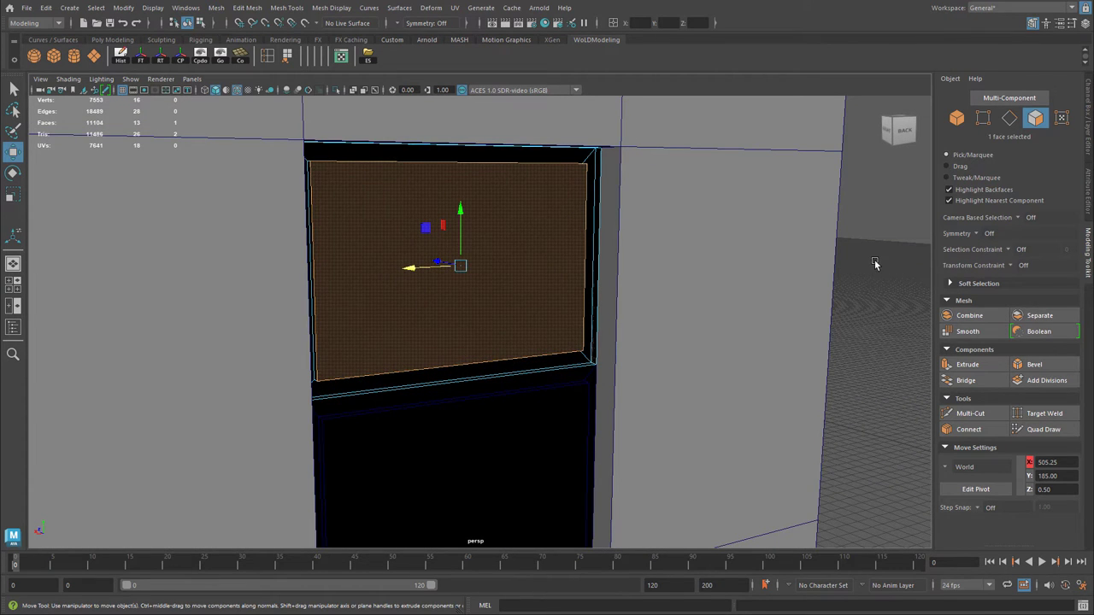
pyautogui.keyDown('alt'); pyautogui.moveTo(468, 245); pyautogui.dragTo(646, 257); pyautogui.keyUp('alt')
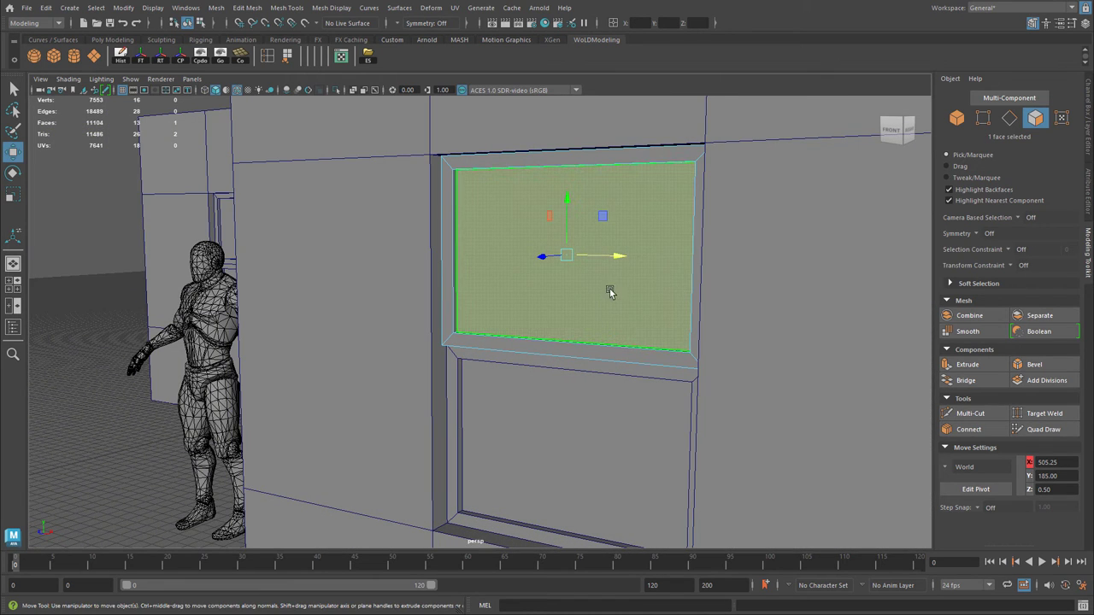
pyautogui.hotkey('ctrl', 'e')
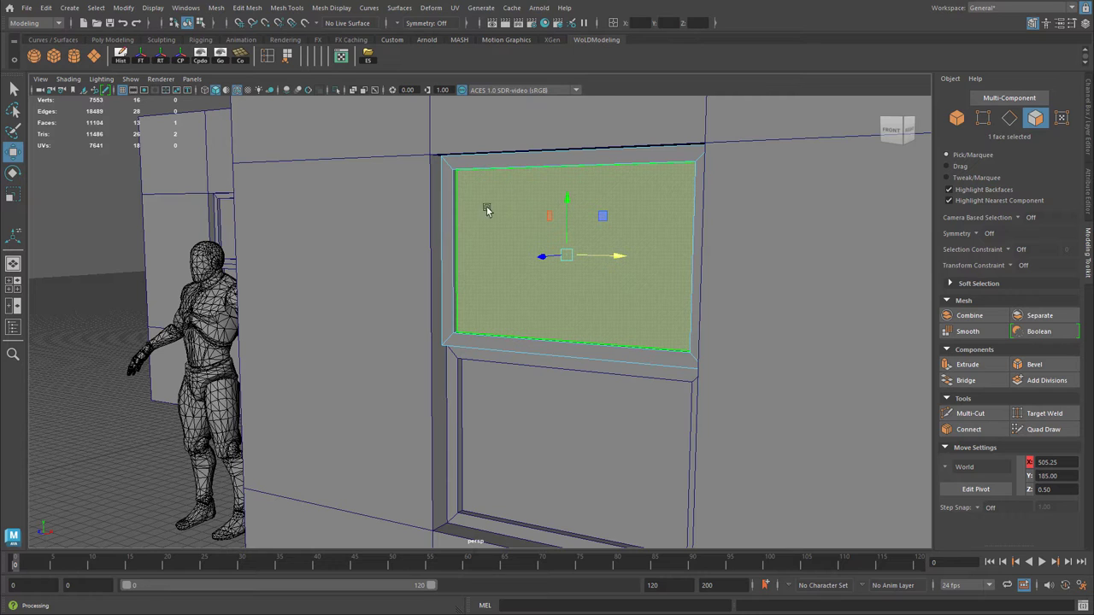
pyautogui.click(247, 7)
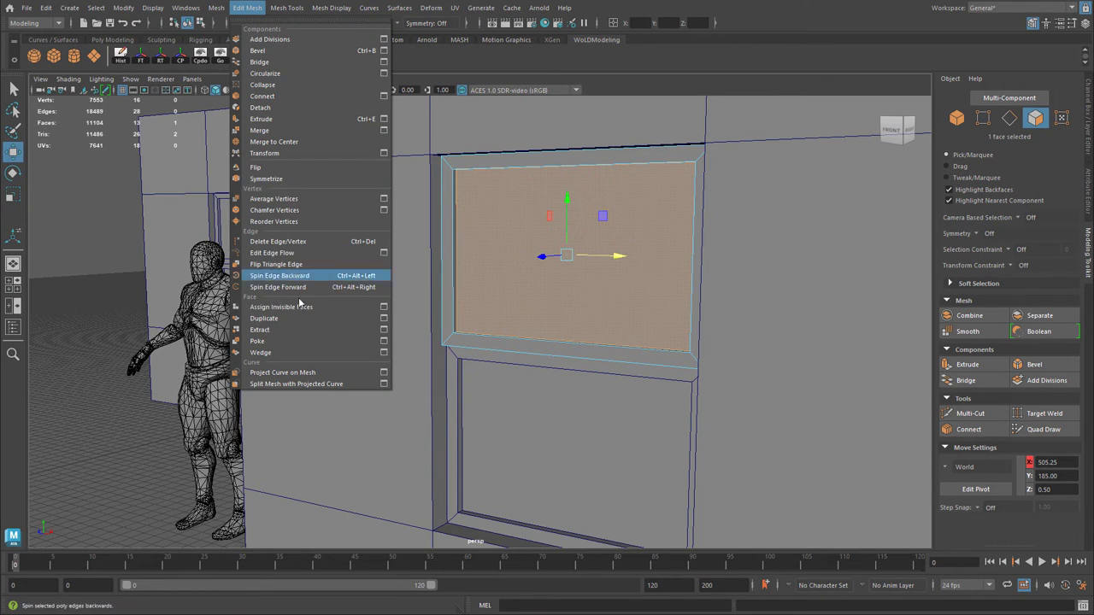
pyautogui.click(289, 329)
# Extract the large glass pane face from the lower window sash
pyautogui.moveTo(531, 415); pyautogui.dragTo(535, 351, button='right')
pyautogui.click(532, 432)
pyautogui.click(253, 7)
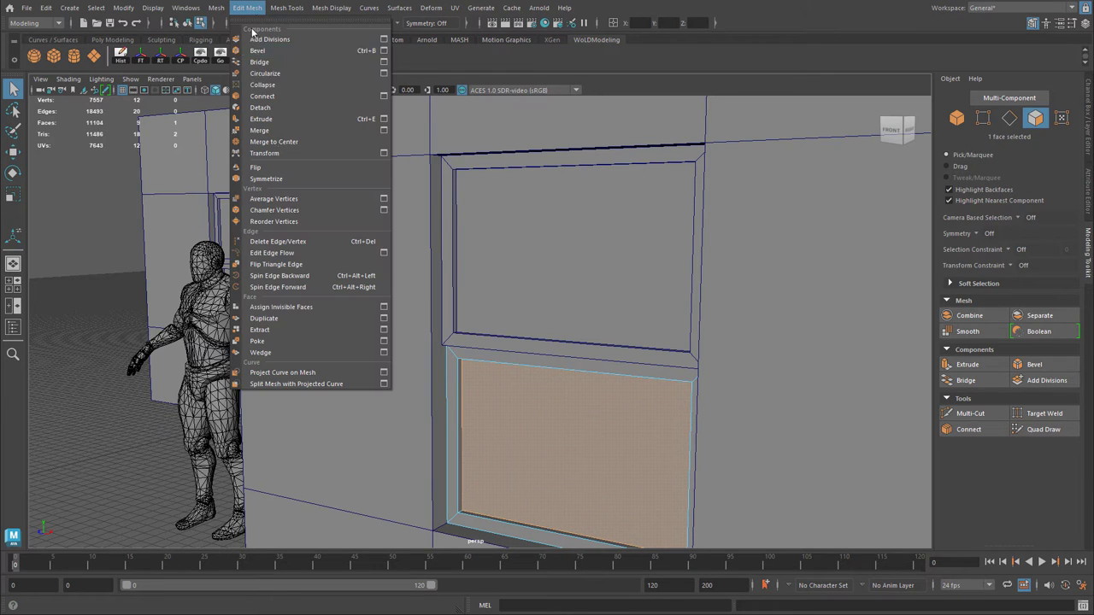
pyautogui.click(296, 330)
# Test-move the two extracted panes to check that they are detached, undoing each move
pyautogui.keyDown('alt'); pyautogui.moveTo(614, 282); pyautogui.dragTo(710, 214, button='middle'); pyautogui.keyUp('alt')
pyautogui.keyDown('shift'); pyautogui.click(591, 244); pyautogui.keyUp('shift')
pyautogui.press('w')
pyautogui.hotkey('ctrl', 'z')
pyautogui.click(569, 230)
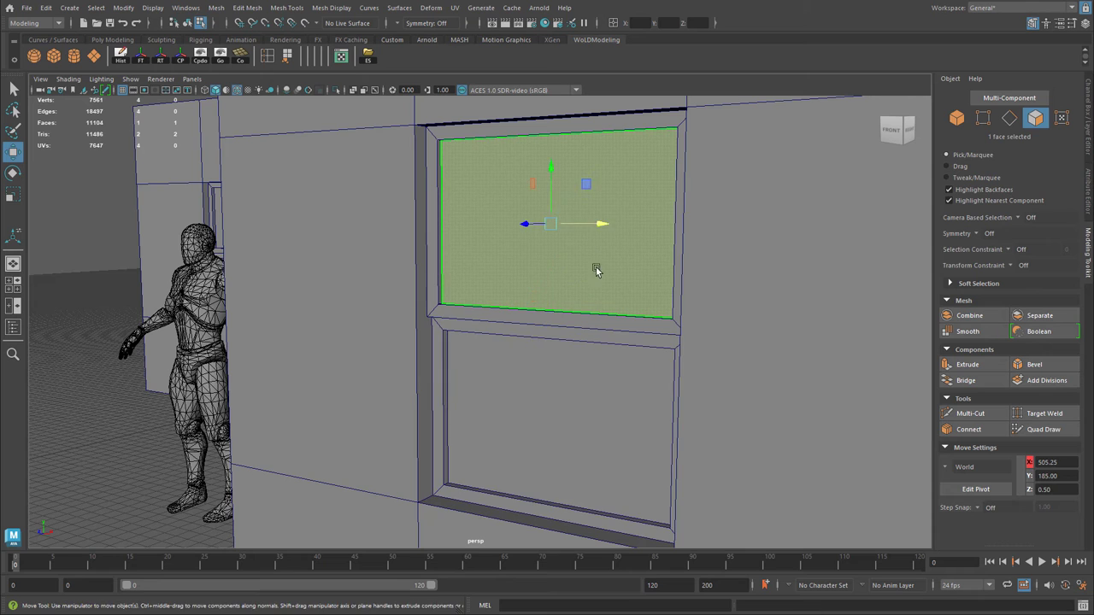
pyautogui.moveTo(554, 223); pyautogui.dragTo(694, 201)
pyautogui.hotkey('ctrl', 'z')
pyautogui.click(532, 444)
pyautogui.moveTo(547, 422); pyautogui.dragTo(694, 389)
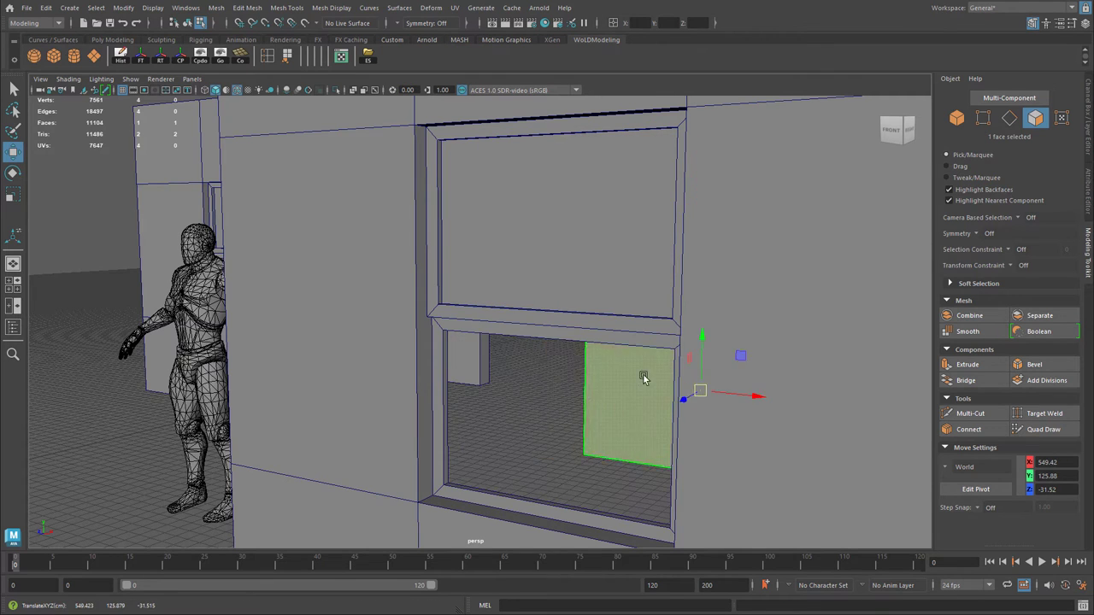
pyautogui.hotkey('ctrl', 'z')
# Isolate the upper and lower sash frames in the view, without the wall and panes
pyautogui.press('F8')
pyautogui.click(591, 335)
pyautogui.keyDown('alt'); pyautogui.moveTo(592, 334); pyautogui.dragTo(569, 340, button='middle'); pyautogui.keyUp('alt')
pyautogui.keyDown('shift'); pyautogui.click(553, 322); pyautogui.keyUp('shift')
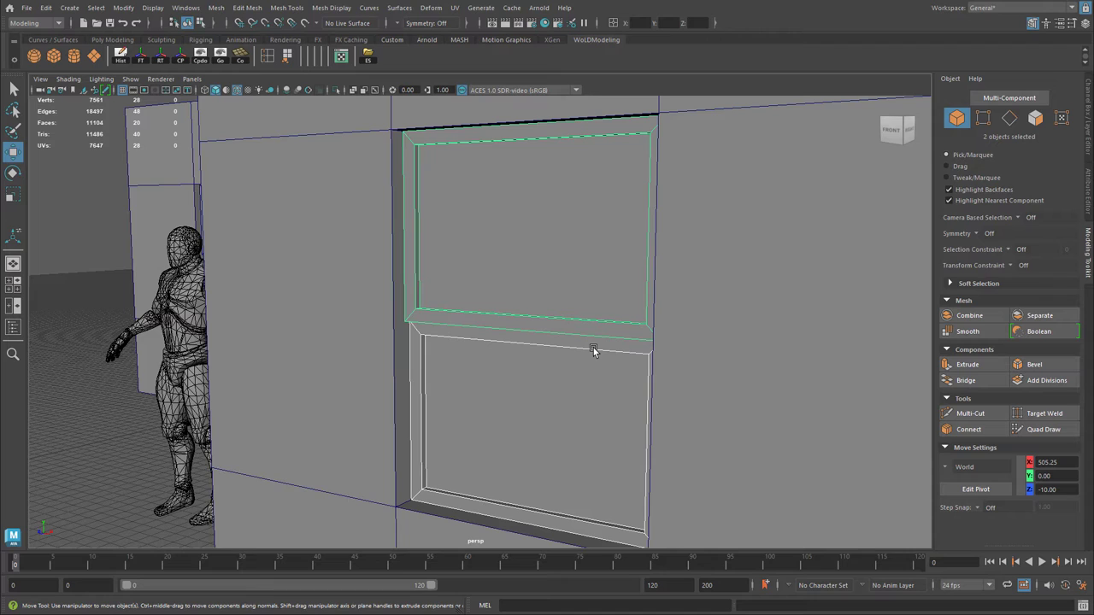
pyautogui.hotkey('ctrl', '1')
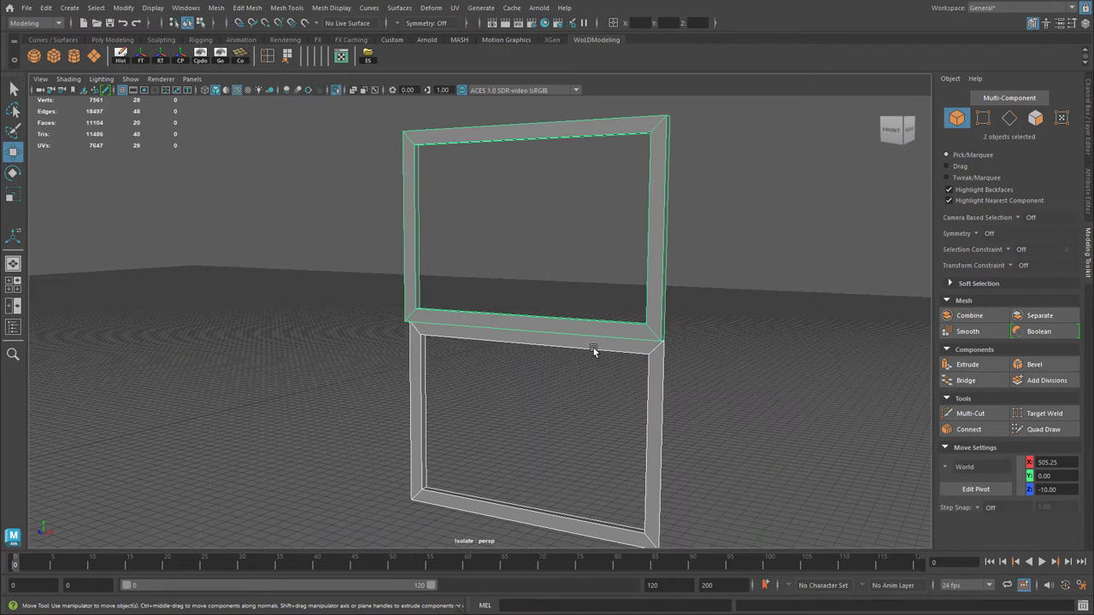
# Select the four outer border edges on the back of the upper sash frame
pyautogui.keyDown('alt'); pyautogui.moveTo(768, 247); pyautogui.dragTo(652, 253); pyautogui.keyUp('alt')
pyautogui.scroll(3, 651, 252)
pyautogui.keyDown('alt'); pyautogui.moveTo(615, 208); pyautogui.dragTo(608, 353, button='middle'); pyautogui.keyUp('alt')
pyautogui.keyDown('alt'); pyautogui.moveTo(608, 353); pyautogui.dragTo(588, 349); pyautogui.keyUp('alt')
pyautogui.rightClick(484, 200)
pyautogui.click(486, 201)
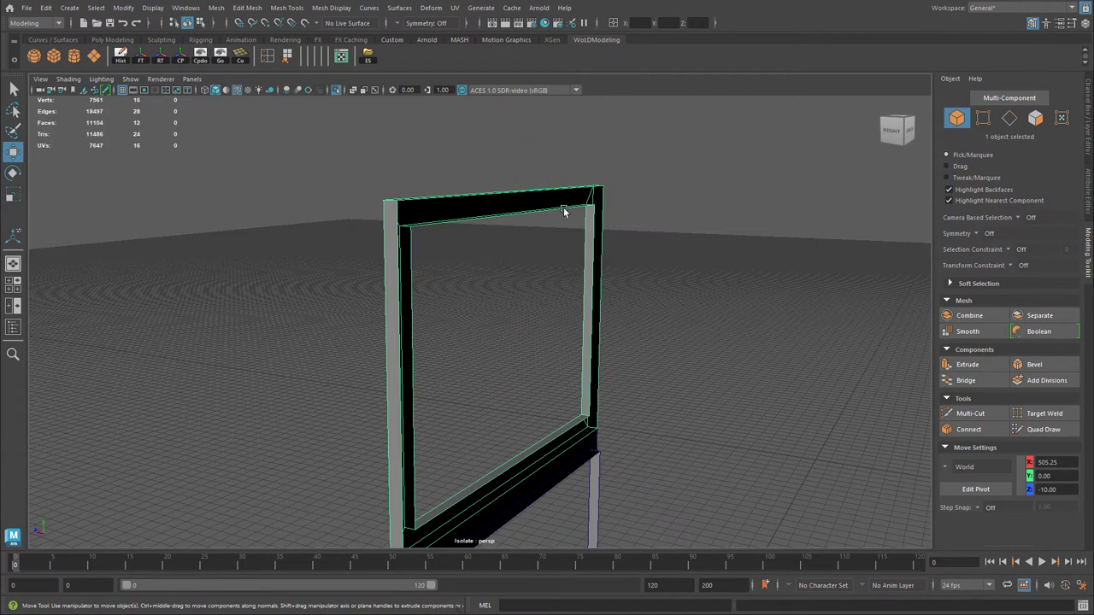
pyautogui.moveTo(510, 197); pyautogui.dragTo(511, 170, button='right')
pyautogui.scroll(4, 579, 196)
pyautogui.keyDown('alt'); pyautogui.moveTo(604, 198); pyautogui.dragTo(610, 238, button='middle'); pyautogui.keyUp('alt')
pyautogui.keyDown('alt'); pyautogui.moveTo(610, 239); pyautogui.dragTo(629, 229); pyautogui.keyUp('alt')
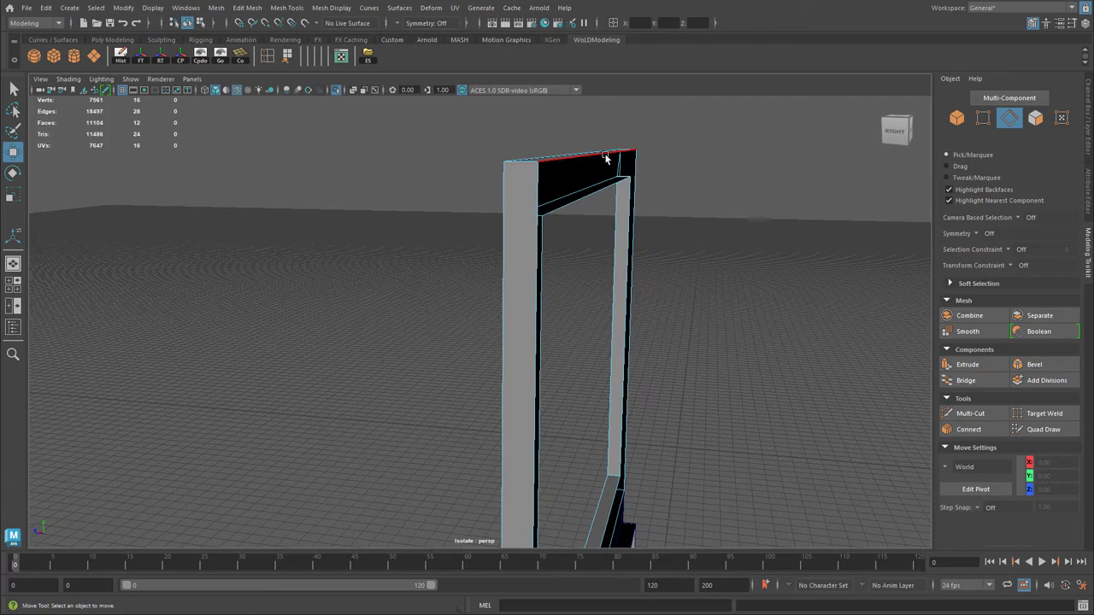
pyautogui.doubleClick(605, 157)
# Examine the upper sash frame's profile and its selected back edges in the side view and in perspective
pyautogui.keyDown('alt'); pyautogui.moveTo(719, 350); pyautogui.dragTo(678, 216, button='middle'); pyautogui.keyUp('alt')
pyautogui.moveTo(624, 346)
pyautogui.keyDown('alt'); pyautogui.mouseDown()
pyautogui.moveTo(588, 333)
pyautogui.moveTo(444, 356)
pyautogui.moveTo(603, 340)
pyautogui.mouseUp(); pyautogui.keyUp('alt')
pyautogui.press('space')
pyautogui.press('space')
pyautogui.keyDown('alt'); pyautogui.moveTo(648, 366); pyautogui.dragTo(523, 475, button='middle'); pyautogui.keyUp('alt')
pyautogui.press('f')
pyautogui.keyDown('alt'); pyautogui.moveTo(518, 322); pyautogui.dragTo(257, 328, button='right'); pyautogui.keyUp('alt')
pyautogui.press('space')
pyautogui.press('space')
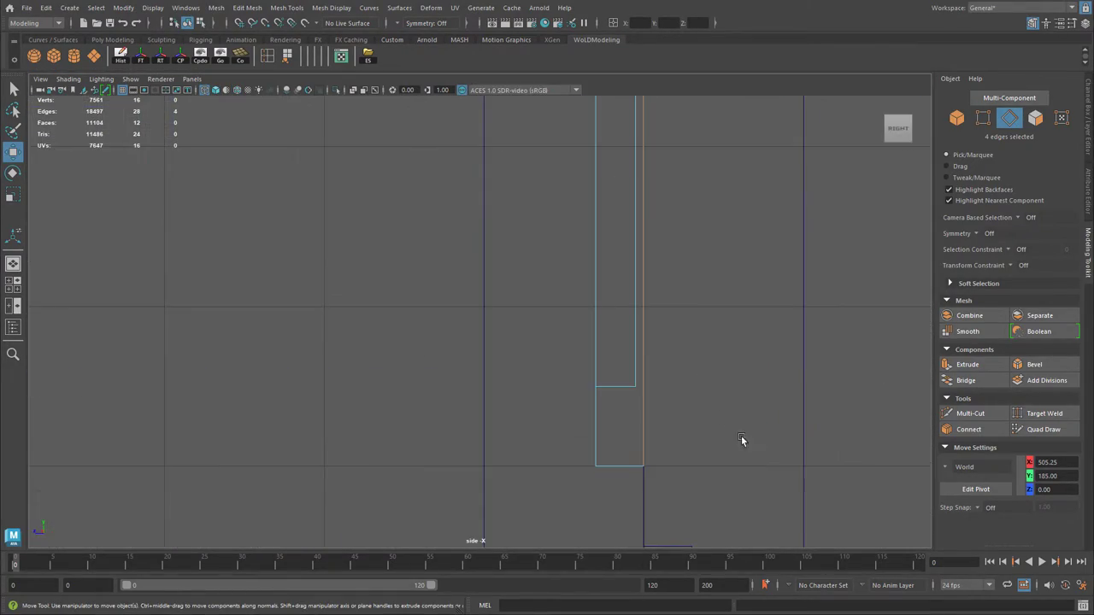
pyautogui.keyDown('alt'); pyautogui.moveTo(666, 340); pyautogui.dragTo(648, 488, button='middle'); pyautogui.keyUp('alt')
pyautogui.moveTo(708, 179)
pyautogui.keyDown('alt'); pyautogui.mouseDown(button='middle')
pyautogui.moveTo(696, 466)
pyautogui.moveTo(696, 441)
pyautogui.mouseUp(button='middle'); pyautogui.keyUp('alt')
pyautogui.press('space')
pyautogui.press('space')
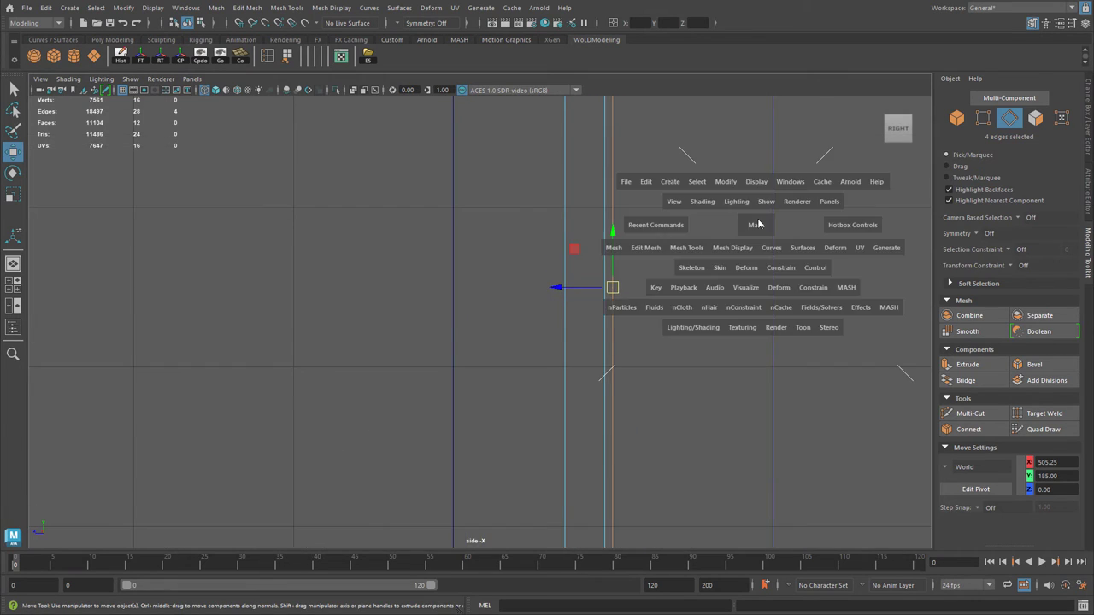
pyautogui.keyDown('alt'); pyautogui.moveTo(676, 214); pyautogui.dragTo(652, 276); pyautogui.keyUp('alt')
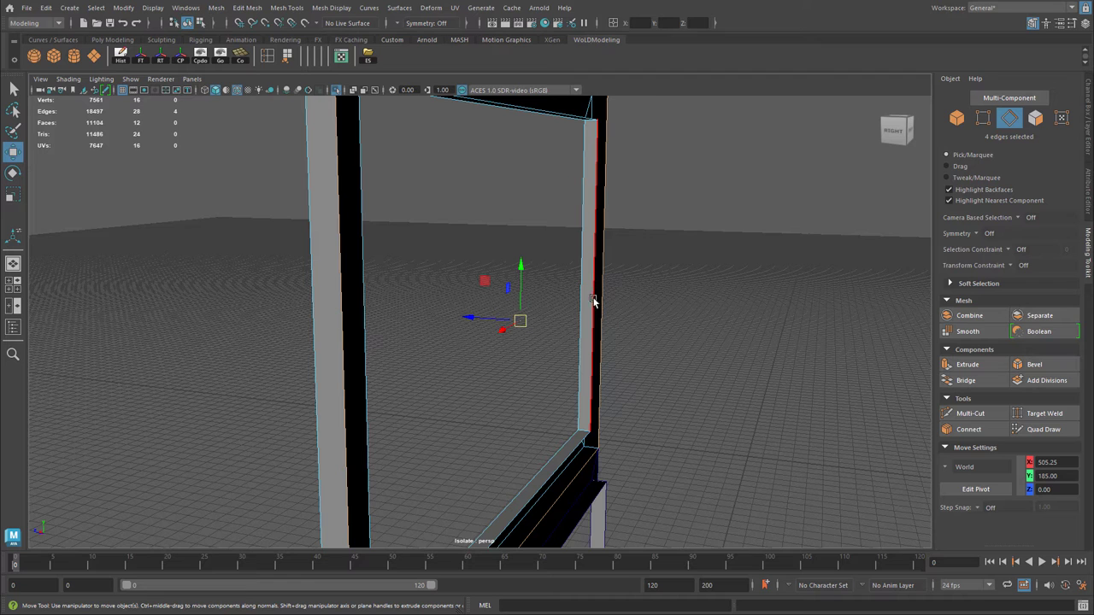
# Extrude the upper sash's selected back border edges inward with a thickness of -7
pyautogui.hotkey('ctrl', 'b')
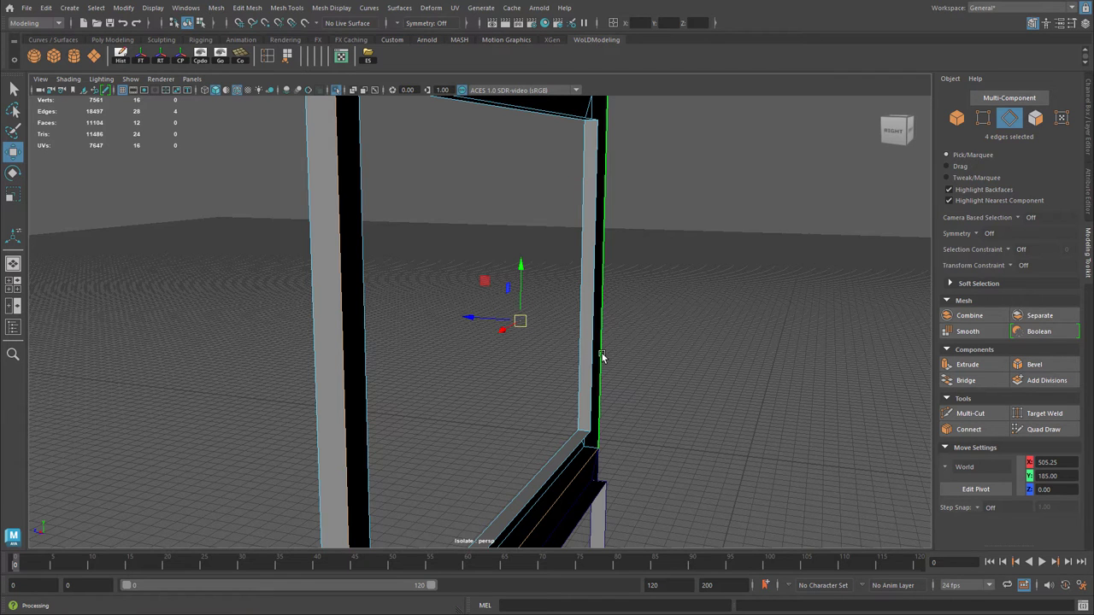
pyautogui.keyDown('alt'); pyautogui.moveTo(638, 332); pyautogui.dragTo(538, 437); pyautogui.keyUp('alt')
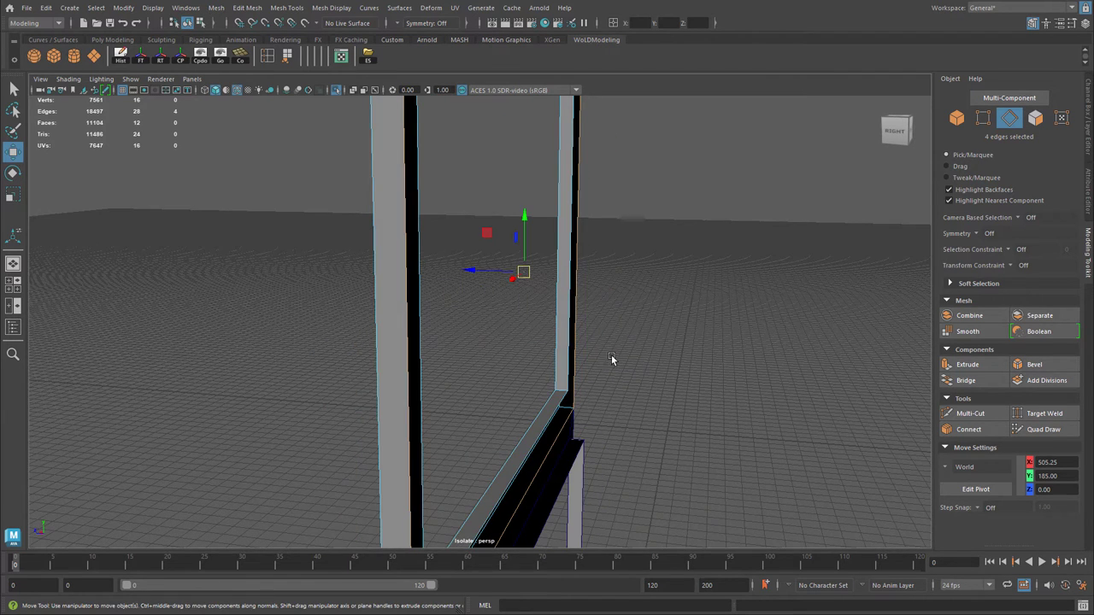
pyautogui.keyDown('alt'); pyautogui.moveTo(614, 355); pyautogui.dragTo(612, 346); pyautogui.keyUp('alt')
pyautogui.keyDown('alt'); pyautogui.moveTo(612, 346); pyautogui.dragTo(606, 406, button='middle'); pyautogui.keyUp('alt')
pyautogui.keyDown('alt'); pyautogui.moveTo(586, 391); pyautogui.dragTo(587, 393); pyautogui.keyUp('alt')
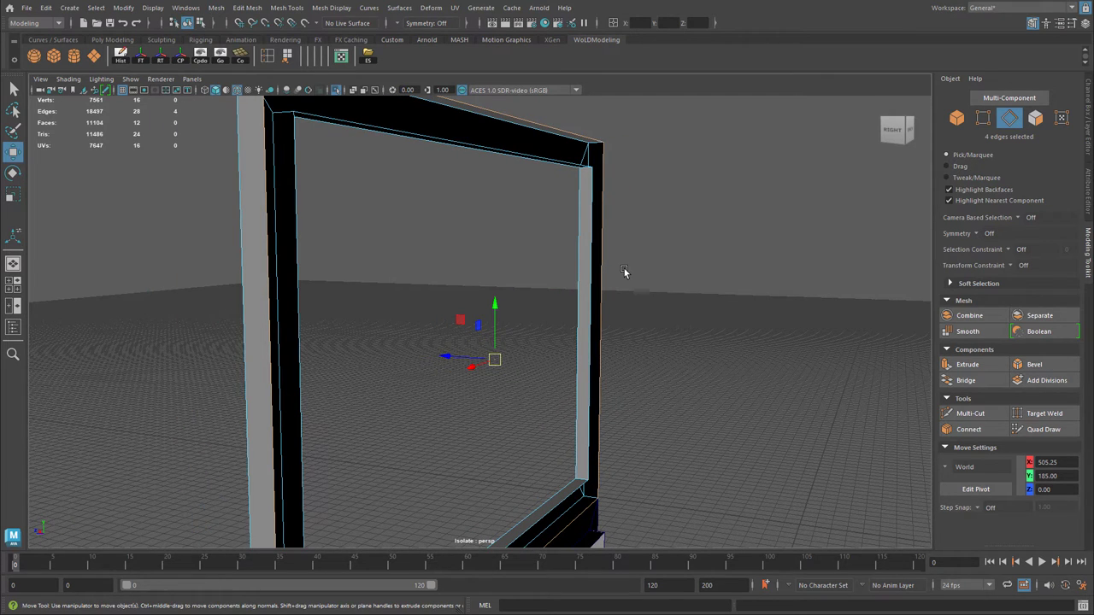
pyautogui.hotkey('ctrl', 'e')
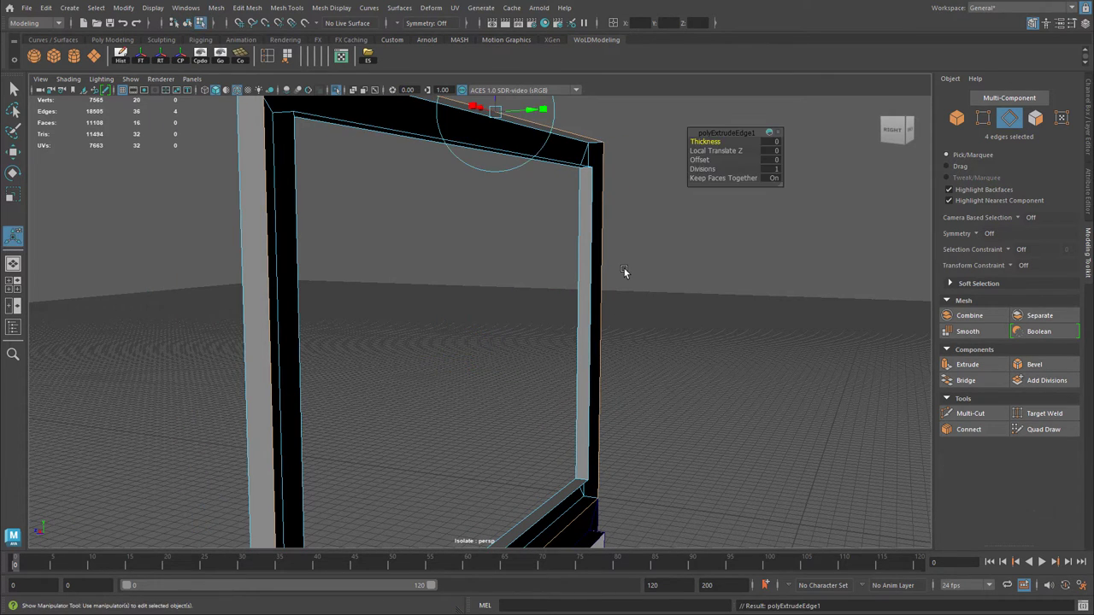
pyautogui.moveTo(710, 142); pyautogui.dragTo(683, 152)
pyautogui.keyDown('alt'); pyautogui.moveTo(598, 248); pyautogui.dragTo(542, 277); pyautogui.keyUp('alt')
pyautogui.click(773, 143)
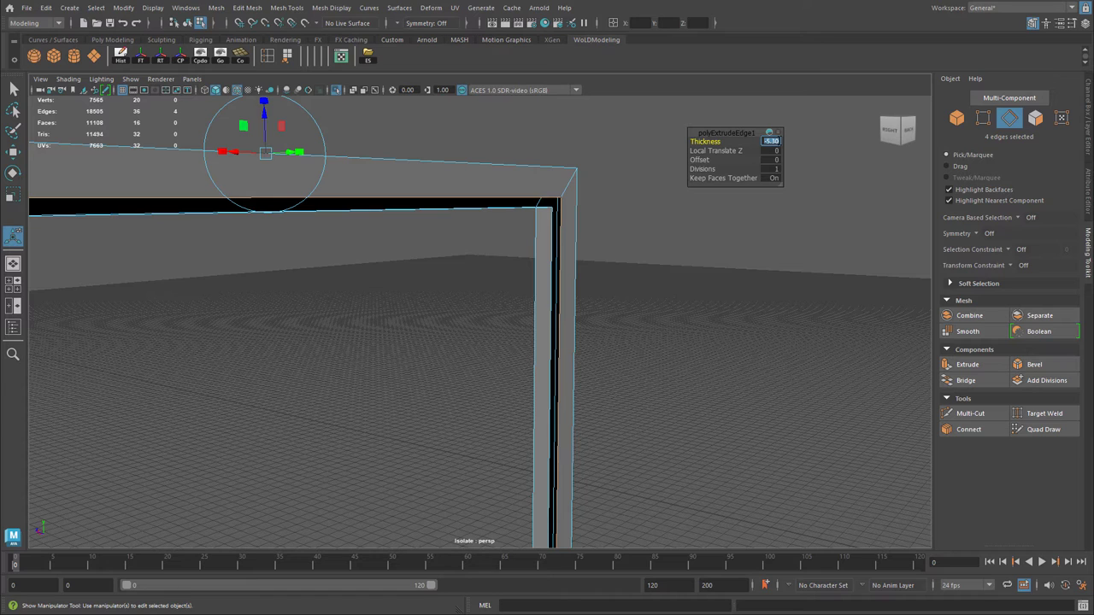
pyautogui.write('-7')
pyautogui.press('Return')
# Compare the extruded back border with the frame's inner edges in the orthographic and perspective views
pyautogui.keyDown('alt'); pyautogui.moveTo(583, 241); pyautogui.dragTo(601, 256, button='right'); pyautogui.keyUp('alt')
pyautogui.keyDown('alt'); pyautogui.moveTo(601, 257); pyautogui.dragTo(641, 260); pyautogui.keyUp('alt')
pyautogui.press('space')
pyautogui.press('space')
pyautogui.keyDown('alt'); pyautogui.moveTo(347, 410); pyautogui.dragTo(581, 332, button='right'); pyautogui.keyUp('alt')
pyautogui.keyDown('alt'); pyautogui.moveTo(581, 331); pyautogui.dragTo(647, 443, button='middle'); pyautogui.keyUp('alt')
pyautogui.keyDown('alt'); pyautogui.moveTo(168, 251); pyautogui.dragTo(265, 210, button='right'); pyautogui.keyUp('alt')
pyautogui.keyDown('alt'); pyautogui.moveTo(266, 211); pyautogui.dragTo(598, 284, button='middle'); pyautogui.keyUp('alt')
pyautogui.keyDown('alt'); pyautogui.moveTo(882, 314); pyautogui.dragTo(606, 300, button='middle'); pyautogui.keyUp('alt')
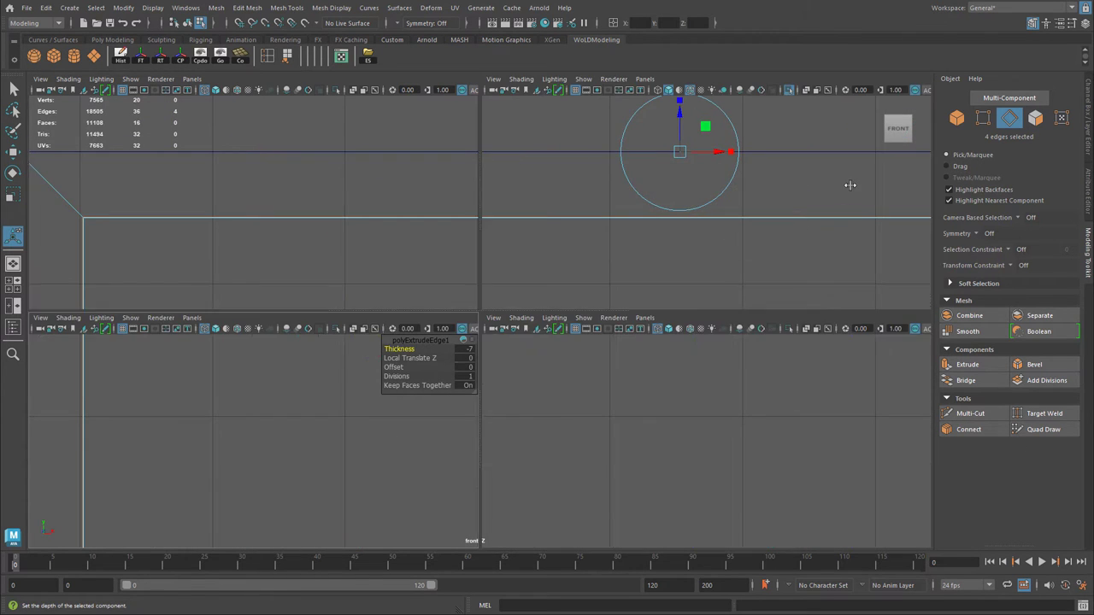
pyautogui.press('space')
pyautogui.press('space')
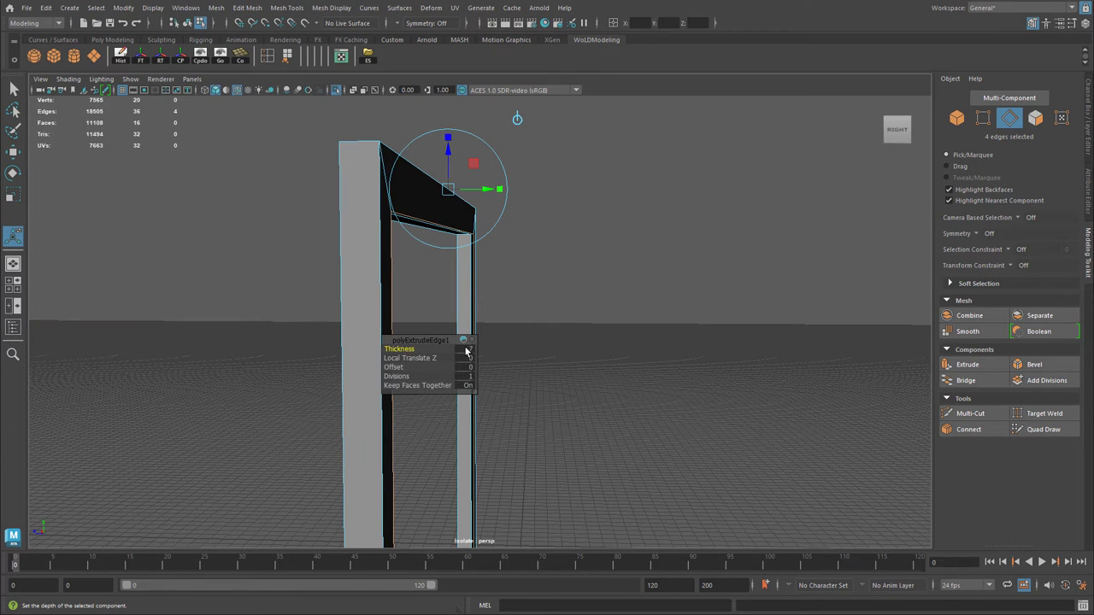
# Try a smaller extrusion thickness, undo it, and check the gap between the extruded back border and the inner rim
pyautogui.moveTo(402, 350); pyautogui.dragTo(415, 352)
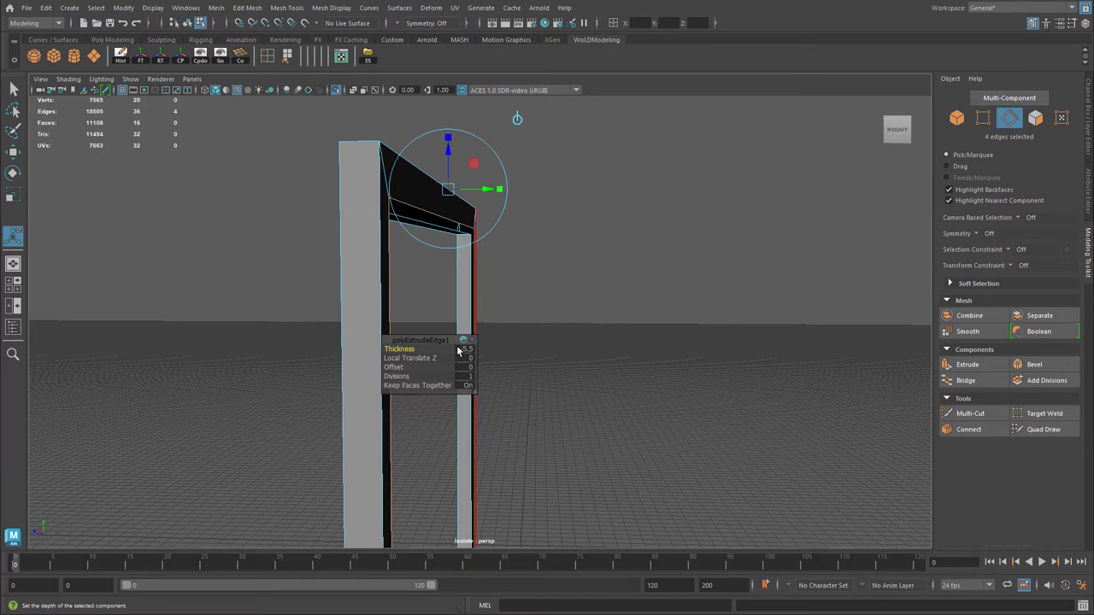
pyautogui.hotkey('ctrl', 'z')
pyautogui.keyDown('alt'); pyautogui.moveTo(525, 343); pyautogui.dragTo(533, 292, button='middle'); pyautogui.keyUp('alt')
pyautogui.keyDown('alt'); pyautogui.moveTo(533, 292); pyautogui.dragTo(522, 253); pyautogui.keyUp('alt')
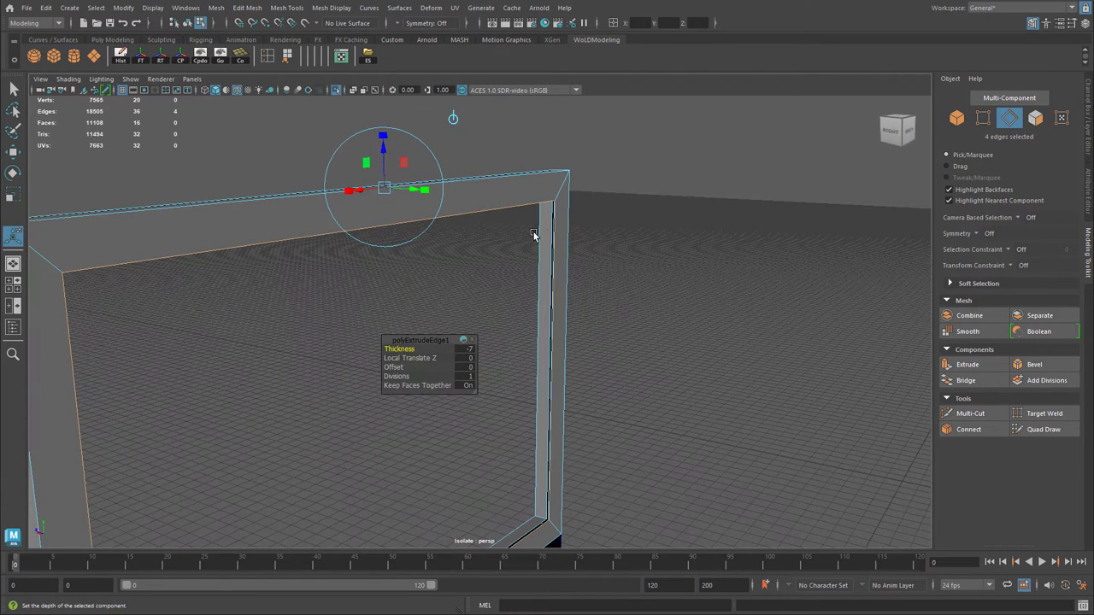
pyautogui.keyDown('alt'); pyautogui.moveTo(586, 293); pyautogui.dragTo(560, 218); pyautogui.keyUp('alt')
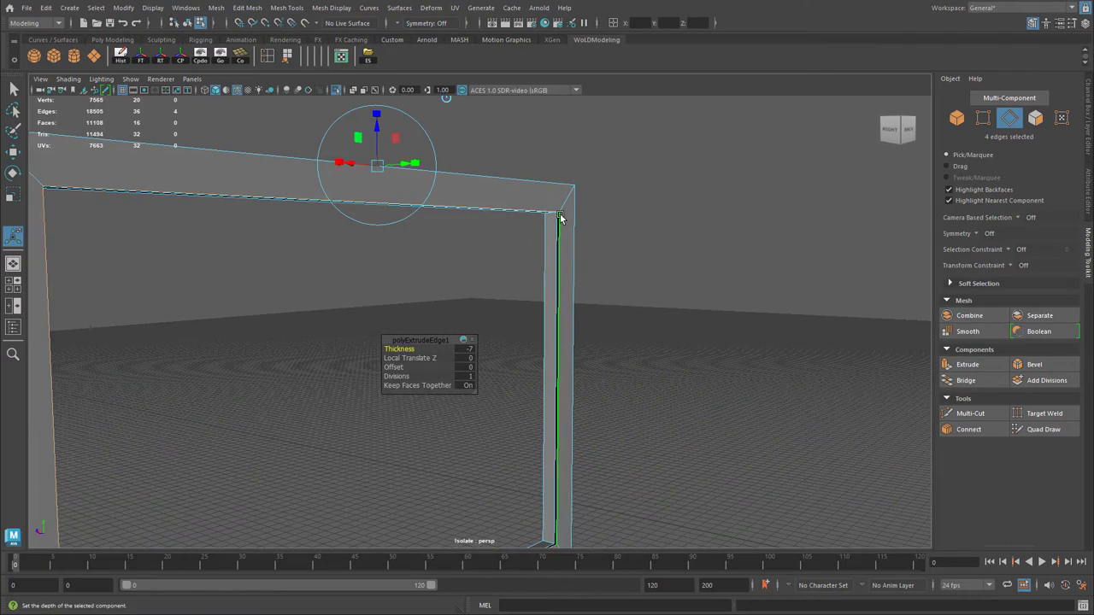
pyautogui.keyDown('alt'); pyautogui.moveTo(559, 259); pyautogui.dragTo(606, 256); pyautogui.keyUp('alt')
pyautogui.moveTo(455, 259)
pyautogui.keyDown('alt'); pyautogui.mouseDown()
pyautogui.moveTo(496, 230)
pyautogui.moveTo(442, 240)
pyautogui.moveTo(442, 257)
pyautogui.mouseUp(); pyautogui.keyUp('alt')
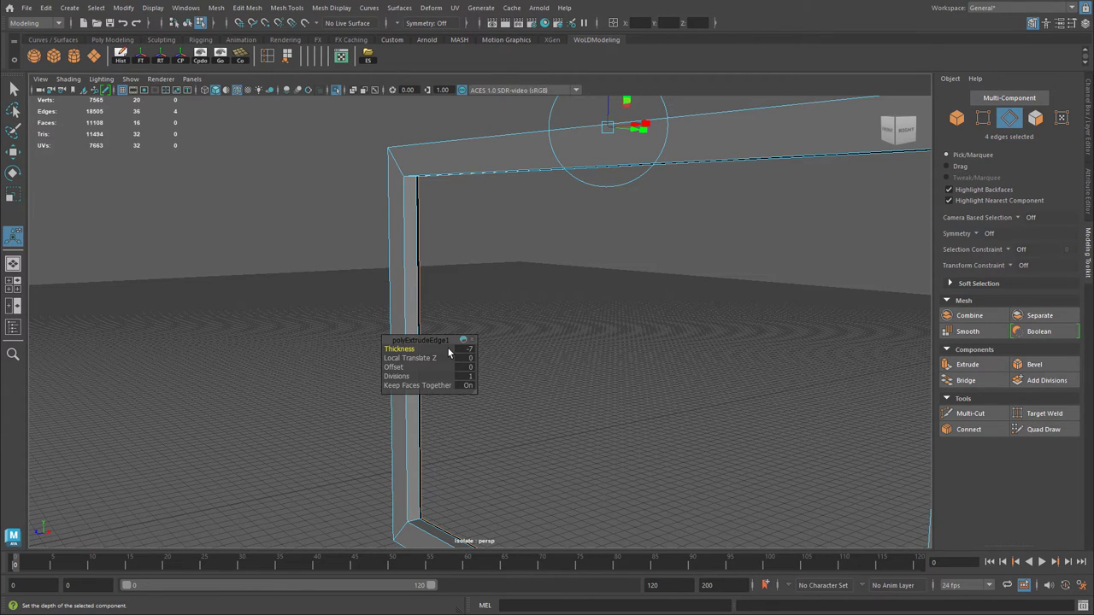
pyautogui.keyDown('alt'); pyautogui.moveTo(531, 301); pyautogui.dragTo(486, 276); pyautogui.keyUp('alt')
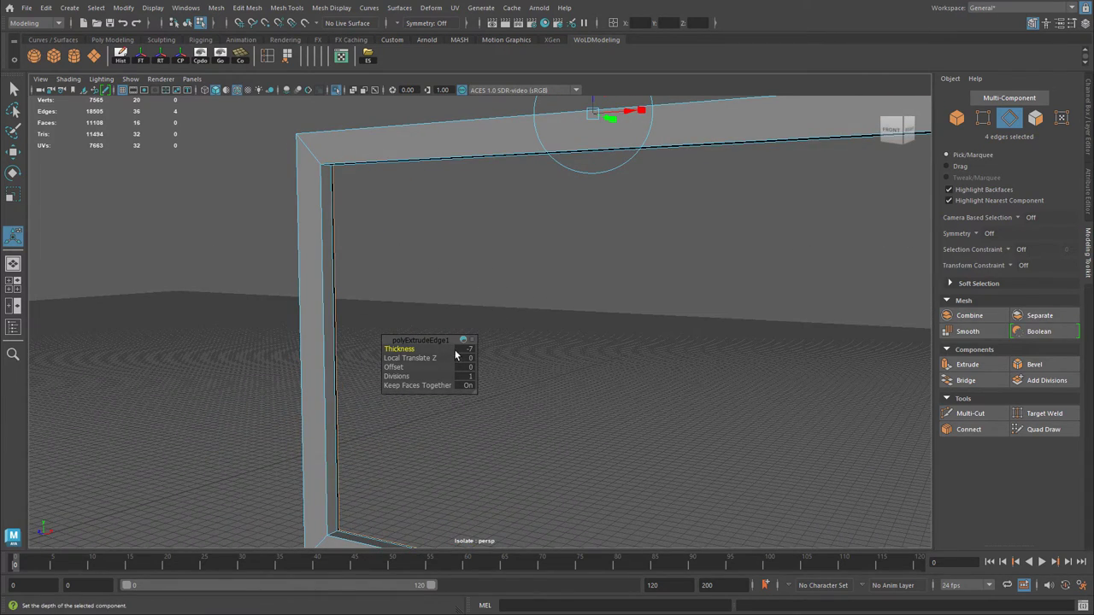
# Target-weld the inner rim vertex to the extruded back border's vertex at the upper sash's first top corner
pyautogui.keyDown('alt'); pyautogui.moveTo(474, 292); pyautogui.dragTo(321, 164); pyautogui.keyUp('alt')
pyautogui.moveTo(437, 170); pyautogui.dragTo(393, 168, button='right')
pyautogui.keyDown('alt'); pyautogui.moveTo(397, 175); pyautogui.dragTo(450, 295, button='middle'); pyautogui.keyUp('alt')
pyautogui.scroll(5, 446, 238)
pyautogui.keyDown('alt'); pyautogui.moveTo(446, 238); pyautogui.dragTo(581, 247); pyautogui.keyUp('alt')
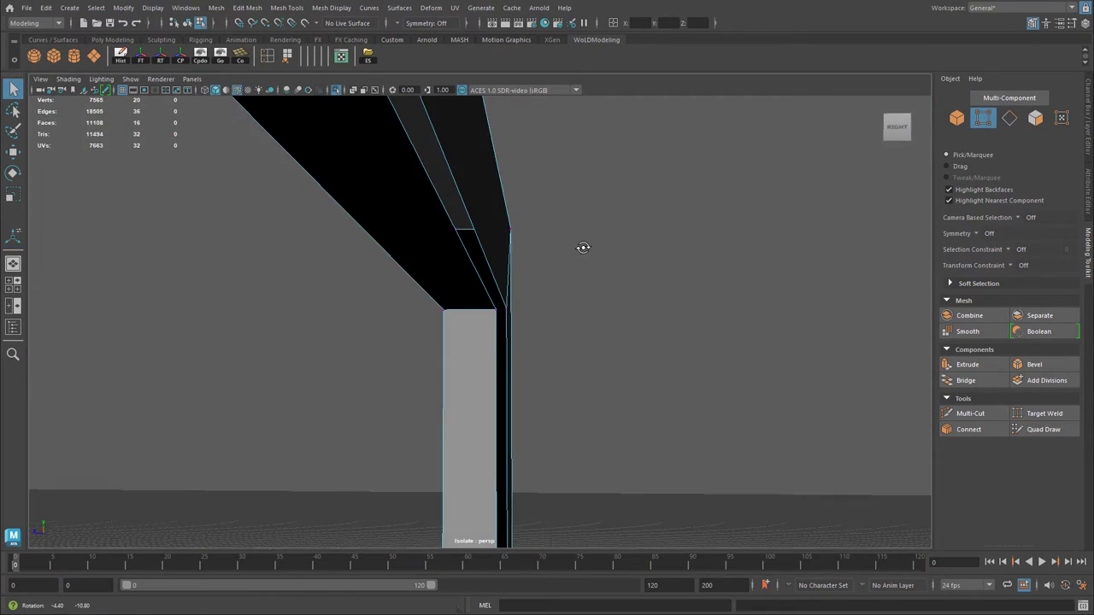
pyautogui.keyDown('alt'); pyautogui.moveTo(537, 281); pyautogui.dragTo(689, 295); pyautogui.keyUp('alt')
pyautogui.keyDown('alt'); pyautogui.moveTo(688, 295); pyautogui.dragTo(693, 291, button='right'); pyautogui.keyUp('alt')
pyautogui.scroll(3, 693, 292)
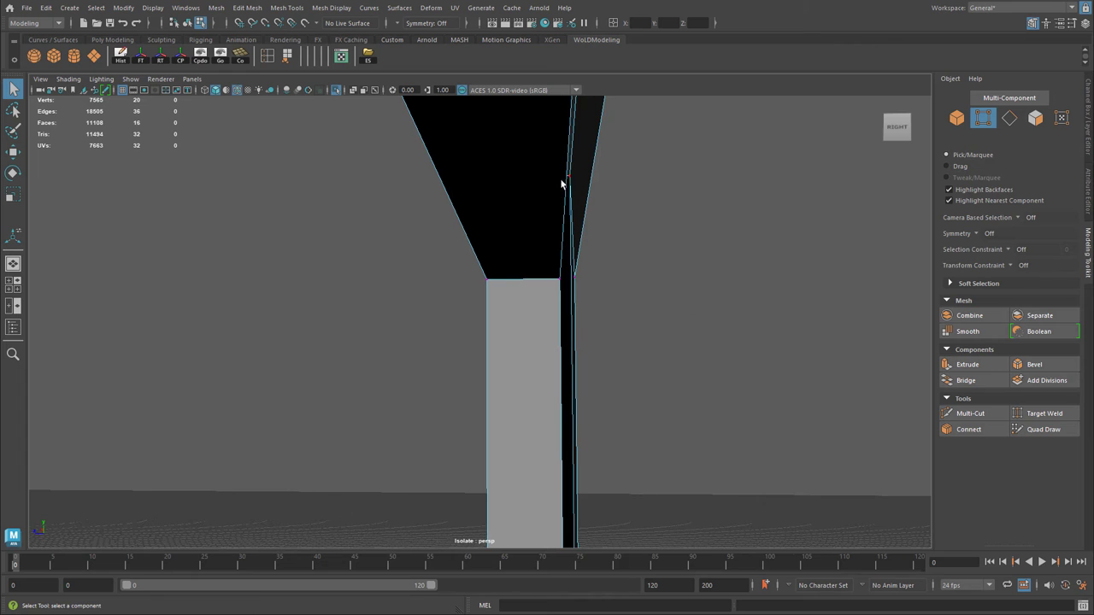
pyautogui.keyDown('alt'); pyautogui.moveTo(600, 289); pyautogui.dragTo(612, 262); pyautogui.keyUp('alt')
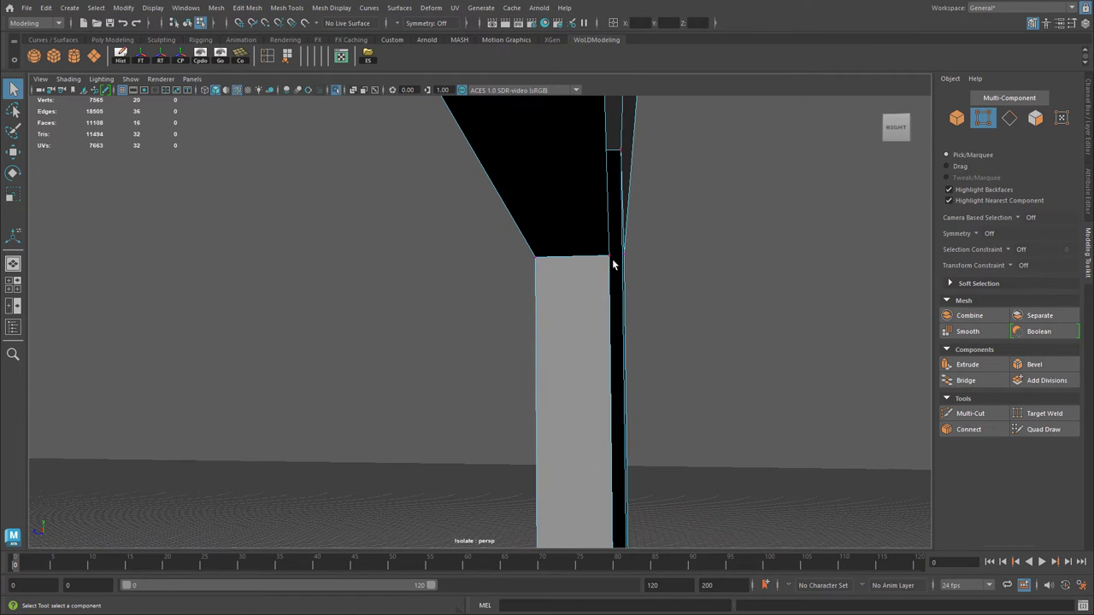
pyautogui.click(1057, 415)
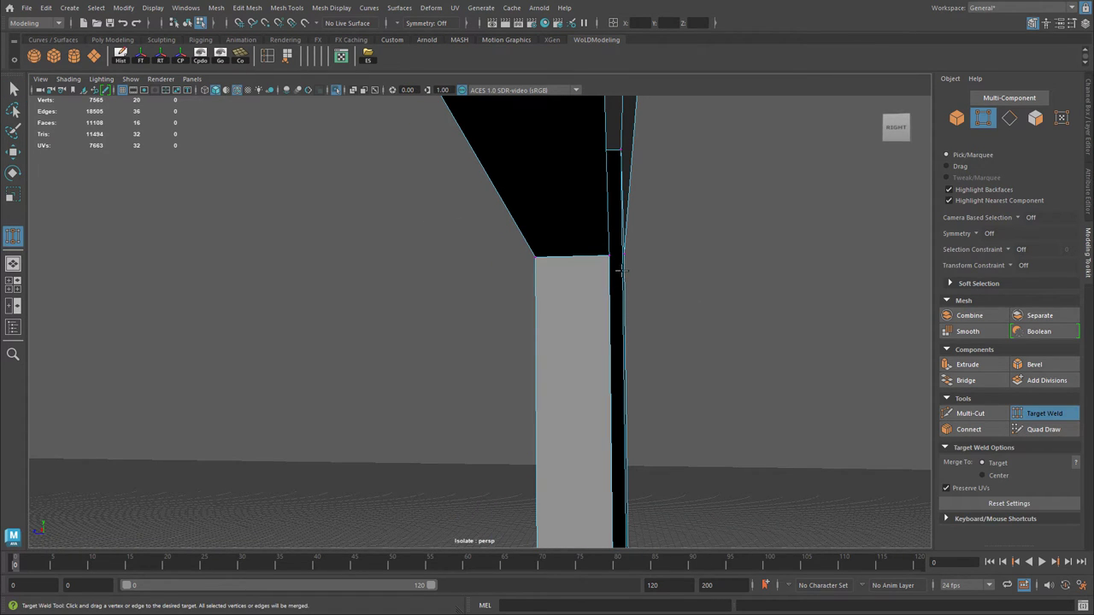
pyautogui.keyDown('alt'); pyautogui.moveTo(635, 273); pyautogui.dragTo(613, 273); pyautogui.keyUp('alt')
pyautogui.keyDown('alt'); pyautogui.moveTo(613, 274); pyautogui.dragTo(381, 307, button='middle'); pyautogui.keyUp('alt')
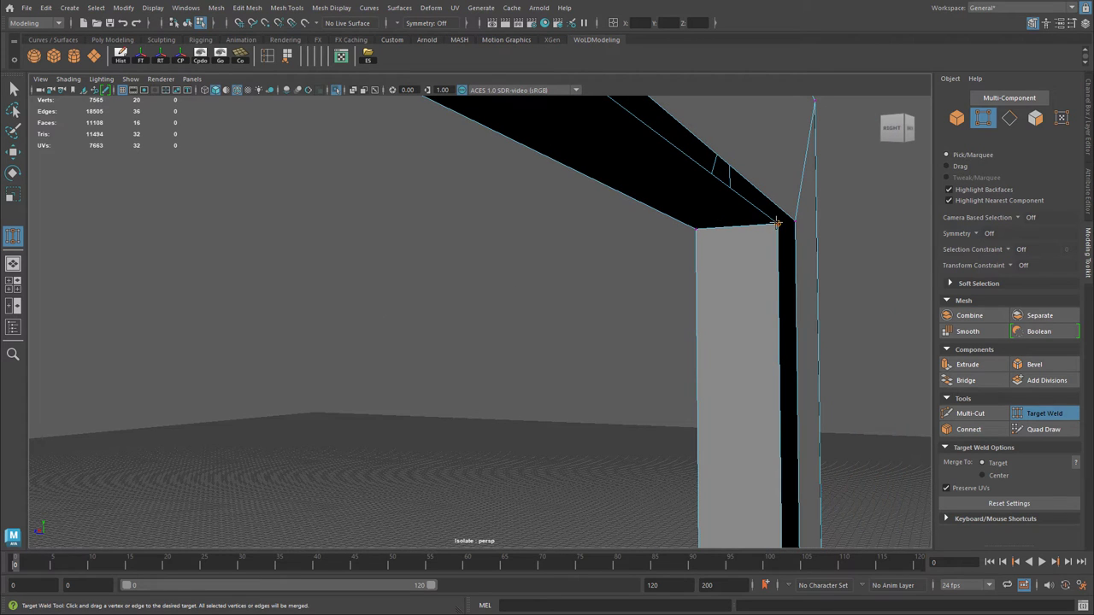
pyautogui.moveTo(796, 221); pyautogui.dragTo(796, 222)
# Target-weld the inner rim vertex to the extruded back border's vertex at the upper sash's opposite top corner
pyautogui.keyDown('alt'); pyautogui.moveTo(836, 242); pyautogui.dragTo(636, 256, button='right'); pyautogui.keyUp('alt')
pyautogui.keyDown('alt'); pyautogui.moveTo(636, 257); pyautogui.dragTo(713, 261, button='middle'); pyautogui.keyUp('alt')
pyautogui.keyDown('alt'); pyautogui.moveTo(713, 262); pyautogui.dragTo(295, 282, button='right'); pyautogui.keyUp('alt')
pyautogui.keyDown('alt'); pyautogui.moveTo(295, 282); pyautogui.dragTo(336, 251); pyautogui.keyUp('alt')
pyautogui.keyDown('alt'); pyautogui.moveTo(337, 252); pyautogui.dragTo(481, 224, button='middle'); pyautogui.keyUp('alt')
pyautogui.keyDown('alt'); pyautogui.moveTo(256, 273); pyautogui.dragTo(444, 275, button='right'); pyautogui.keyUp('alt')
pyautogui.keyDown('alt'); pyautogui.moveTo(445, 275); pyautogui.dragTo(590, 248); pyautogui.keyUp('alt')
pyautogui.keyDown('alt'); pyautogui.moveTo(589, 248); pyautogui.dragTo(382, 192, button='middle'); pyautogui.keyUp('alt')
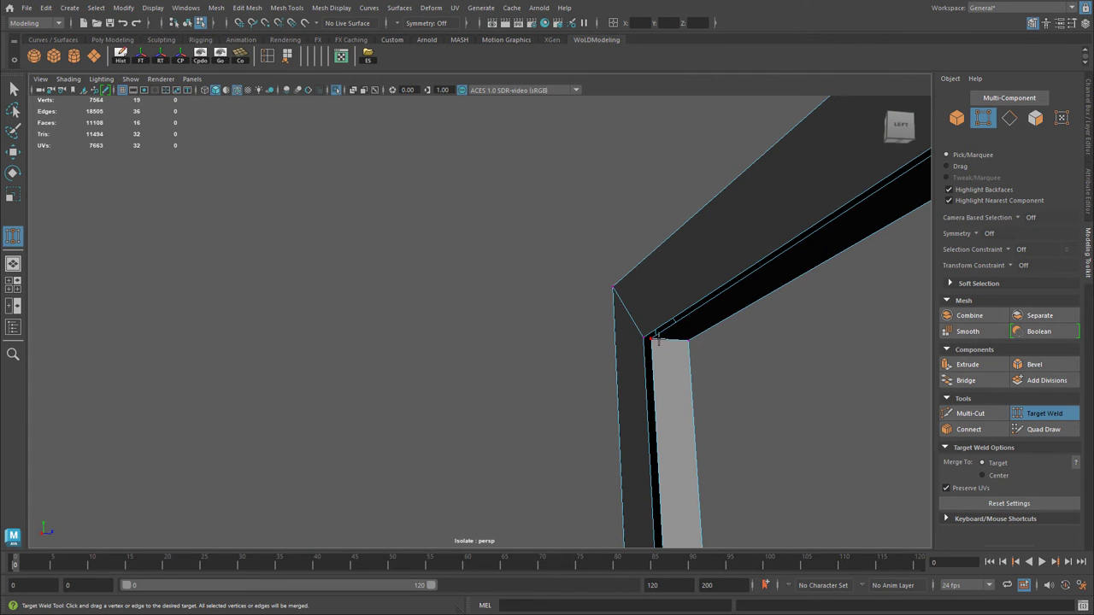
pyautogui.moveTo(648, 337); pyautogui.dragTo(644, 337)
# Target-weld the inner rim vertices to the extruded back border at the upper sash's two bottom corners and return to object selection
pyautogui.keyDown('alt'); pyautogui.moveTo(859, 381); pyautogui.dragTo(329, 359, button='right'); pyautogui.keyUp('alt')
pyautogui.keyDown('alt'); pyautogui.moveTo(329, 359); pyautogui.dragTo(466, 419); pyautogui.keyUp('alt')
pyautogui.keyDown('alt'); pyautogui.moveTo(295, 369); pyautogui.dragTo(714, 368, button='right'); pyautogui.keyUp('alt')
pyautogui.keyDown('alt'); pyautogui.moveTo(714, 368); pyautogui.dragTo(709, 313, button='middle'); pyautogui.keyUp('alt')
pyautogui.keyDown('alt'); pyautogui.moveTo(710, 313); pyautogui.dragTo(743, 315, button='right'); pyautogui.keyUp('alt')
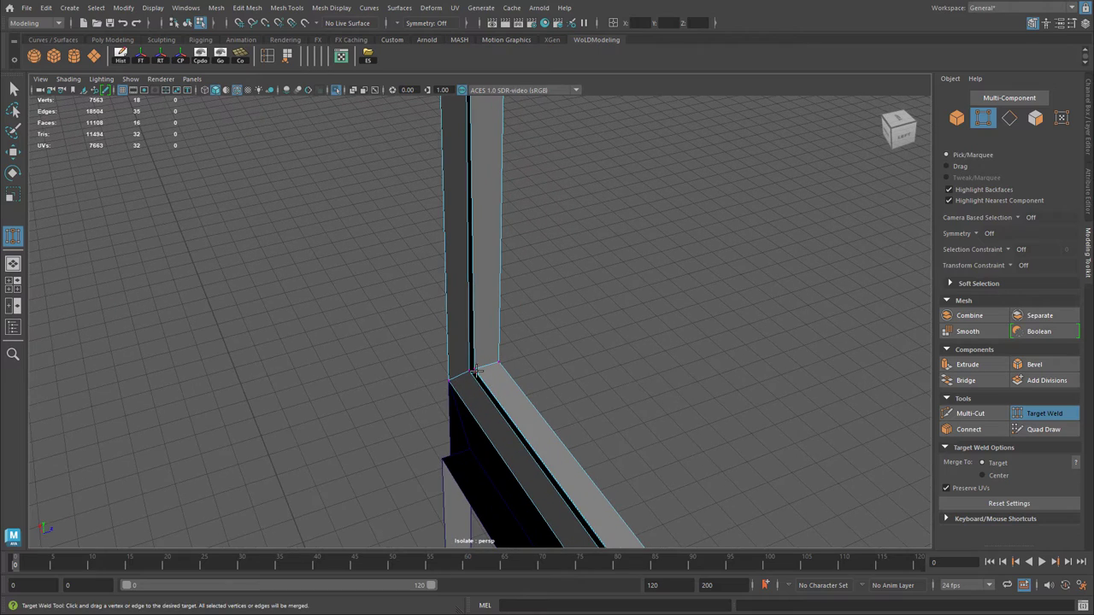
pyautogui.moveTo(468, 371)
pyautogui.mouseDown()
pyautogui.moveTo(608, 364)
pyautogui.moveTo(461, 376)
pyautogui.mouseUp()
pyautogui.moveTo(404, 394); pyautogui.dragTo(400, 383)
pyautogui.press('w')
pyautogui.moveTo(405, 306); pyautogui.dragTo(451, 282, button='right')
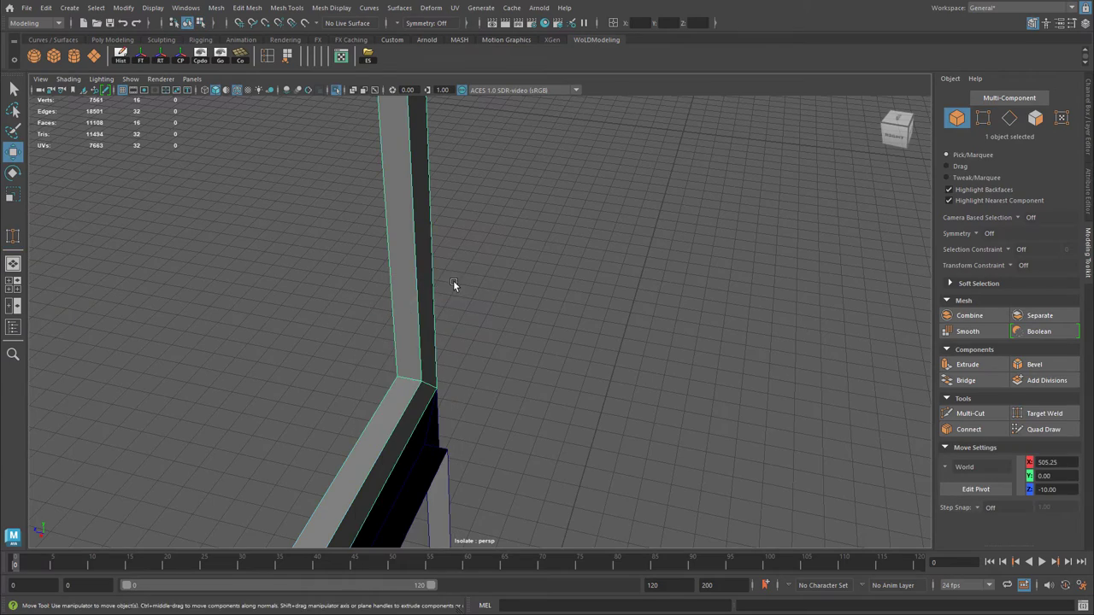
pyautogui.click(453, 282)
# Select the lower sash frame's open back border edges as a loop and extrude them
pyautogui.scroll(-6, 386, 351)
pyautogui.keyDown('alt'); pyautogui.moveTo(470, 352); pyautogui.dragTo(420, 297); pyautogui.keyUp('alt')
pyautogui.click(363, 316)
pyautogui.click(527, 466)
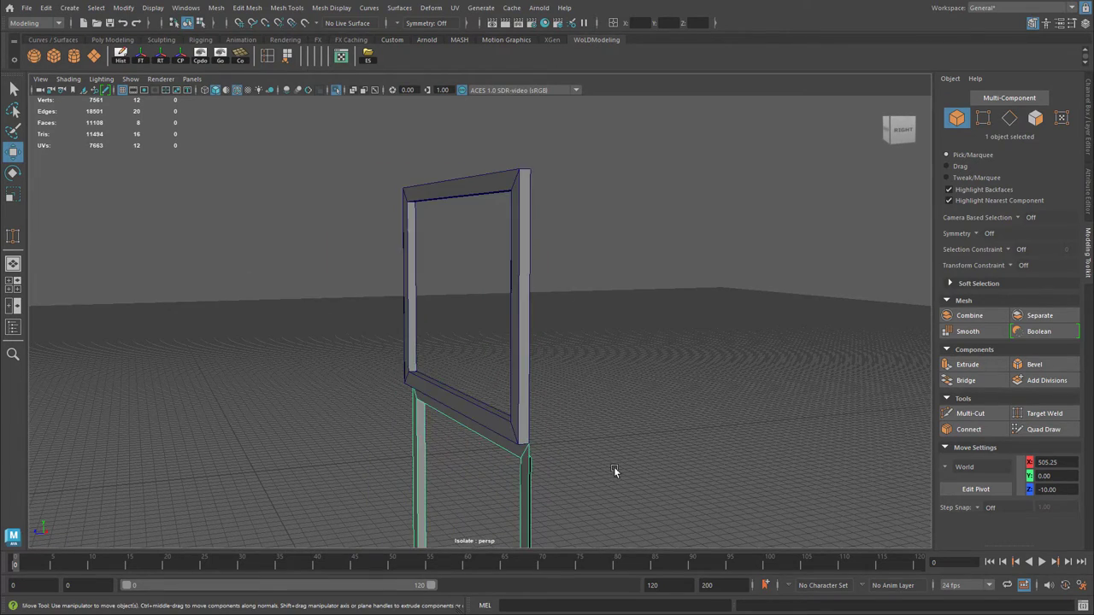
pyautogui.keyDown('alt'); pyautogui.moveTo(618, 483); pyautogui.dragTo(632, 274, button='middle'); pyautogui.keyUp('alt')
pyautogui.keyDown('alt'); pyautogui.moveTo(632, 273); pyautogui.dragTo(553, 285); pyautogui.keyUp('alt')
pyautogui.keyDown('alt'); pyautogui.moveTo(553, 285); pyautogui.dragTo(585, 262, button='middle'); pyautogui.keyUp('alt')
pyautogui.moveTo(460, 316); pyautogui.dragTo(458, 287, button='right')
pyautogui.doubleClick(445, 298)
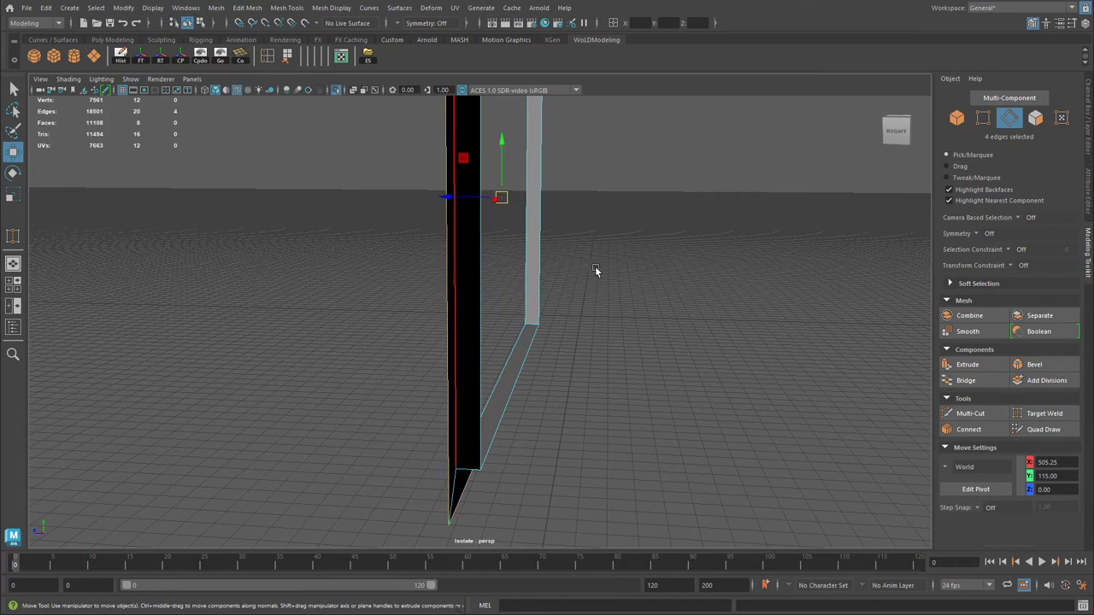
pyautogui.keyDown('alt'); pyautogui.moveTo(569, 281); pyautogui.dragTo(603, 442, button='middle'); pyautogui.keyUp('alt')
pyautogui.keyDown('alt'); pyautogui.moveTo(602, 442); pyautogui.dragTo(509, 308); pyautogui.keyUp('alt')
pyautogui.hotkey('ctrl', 'e')
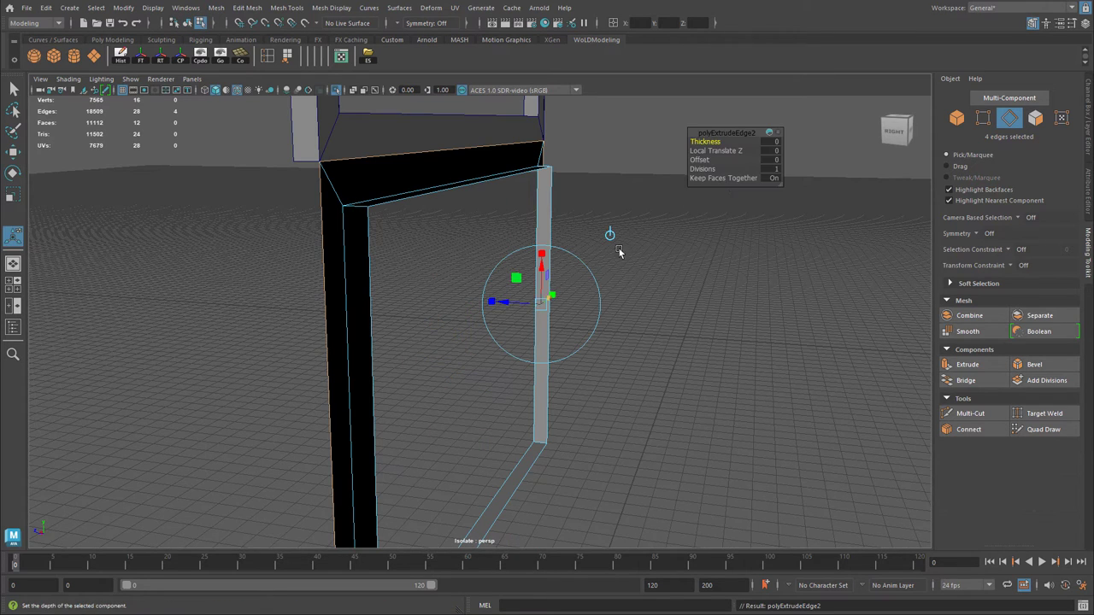
# Set the lower sash border's extrusion thickness to -3, adjusting it against the inner rim in the orthographic side view
pyautogui.moveTo(713, 143); pyautogui.dragTo(671, 145)
pyautogui.click(775, 142)
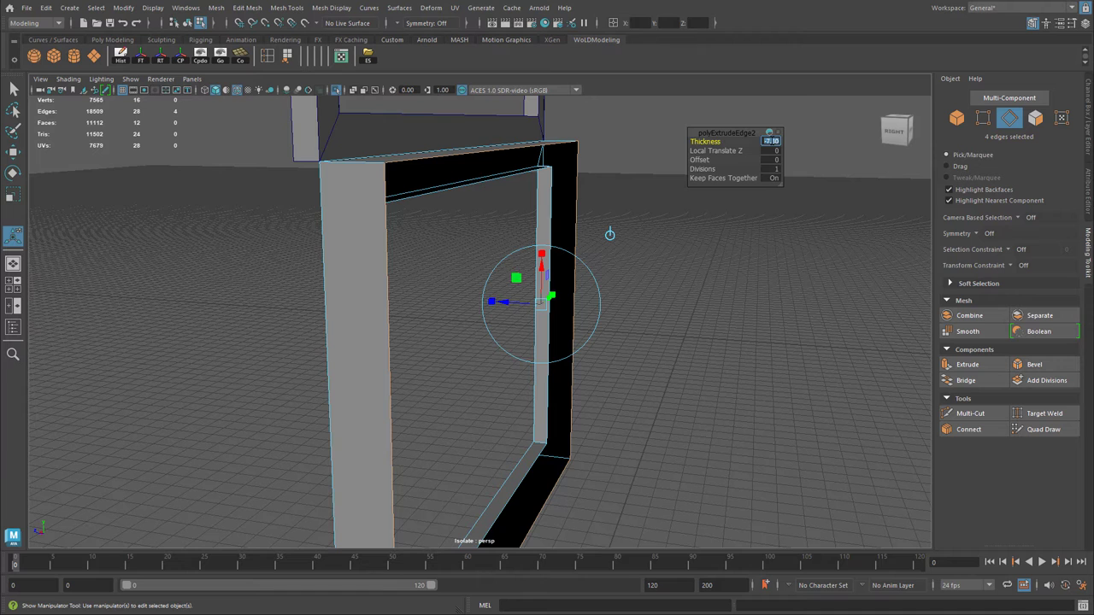
pyautogui.press('Return')
pyautogui.press('space')
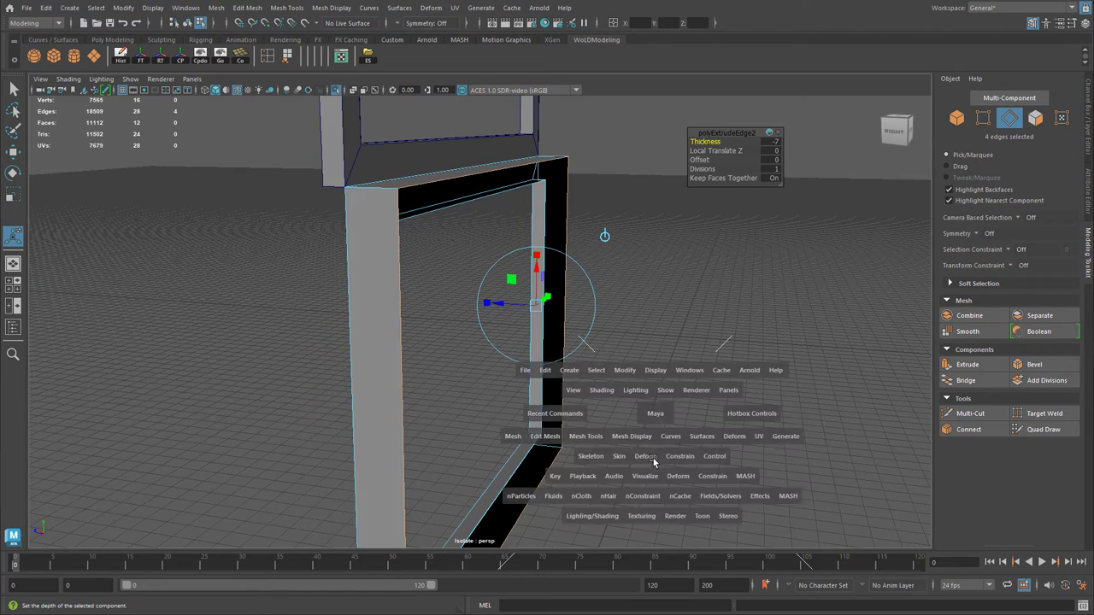
pyautogui.press('space')
pyautogui.keyDown('alt'); pyautogui.moveTo(638, 377); pyautogui.dragTo(621, 349, button='right'); pyautogui.keyUp('alt')
pyautogui.keyDown('alt'); pyautogui.moveTo(621, 349); pyautogui.dragTo(658, 364, button='middle'); pyautogui.keyUp('alt')
pyautogui.click(469, 350)
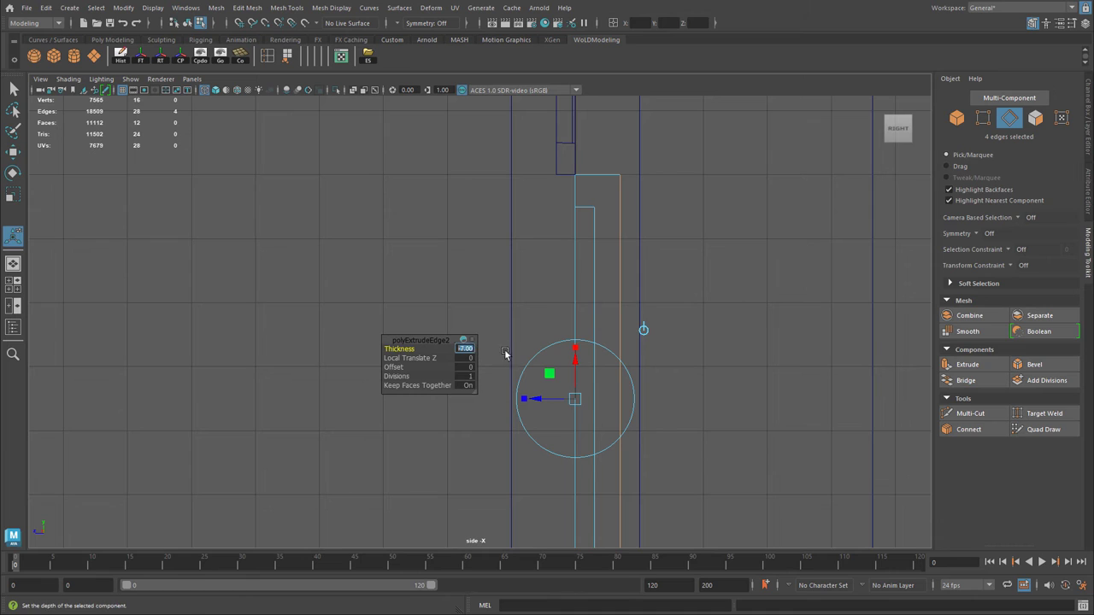
pyautogui.write('5')
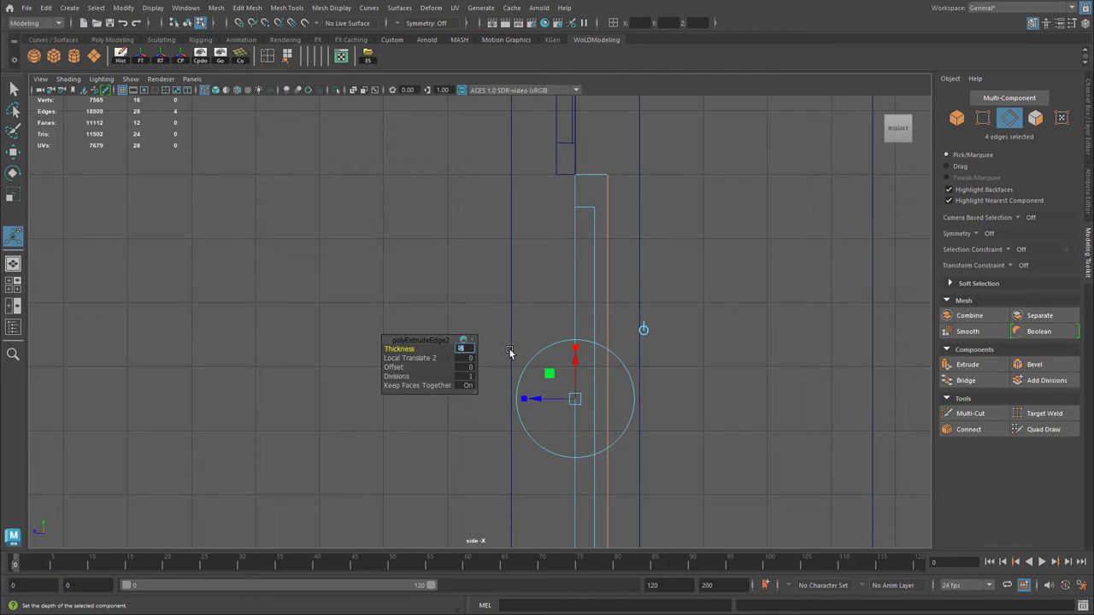
pyautogui.press('Return')
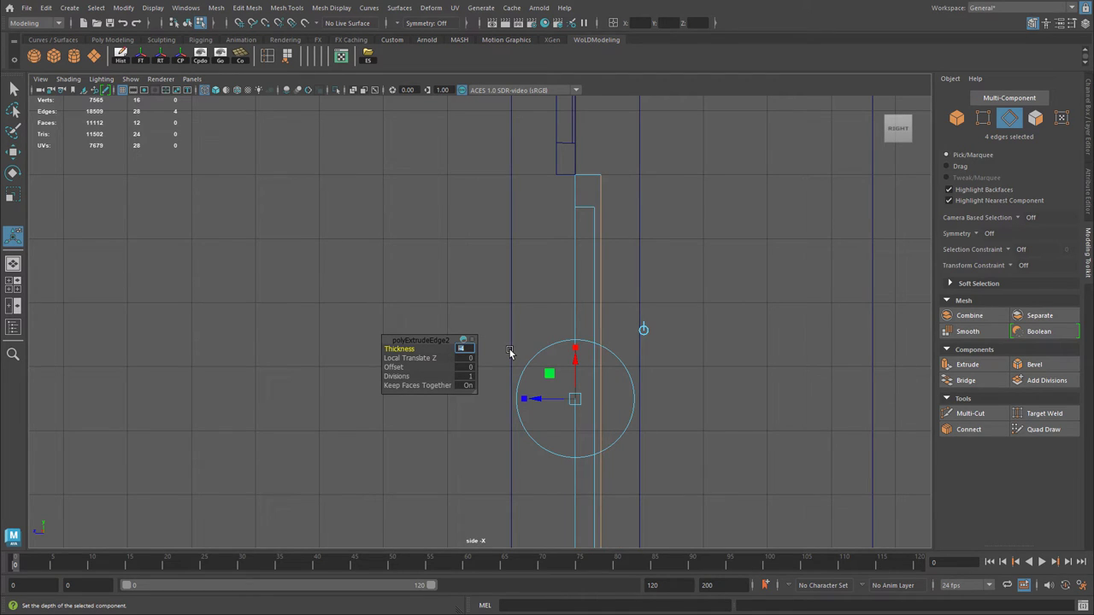
pyautogui.write('-3')
pyautogui.press('Return')
pyautogui.keyDown('alt'); pyautogui.moveTo(510, 251); pyautogui.dragTo(687, 247, button='right'); pyautogui.keyUp('alt')
pyautogui.moveTo(687, 247)
pyautogui.keyDown('alt'); pyautogui.mouseDown(button='middle')
pyautogui.moveTo(652, 510)
pyautogui.moveTo(670, 255)
pyautogui.mouseUp(button='middle'); pyautogui.keyUp('alt')
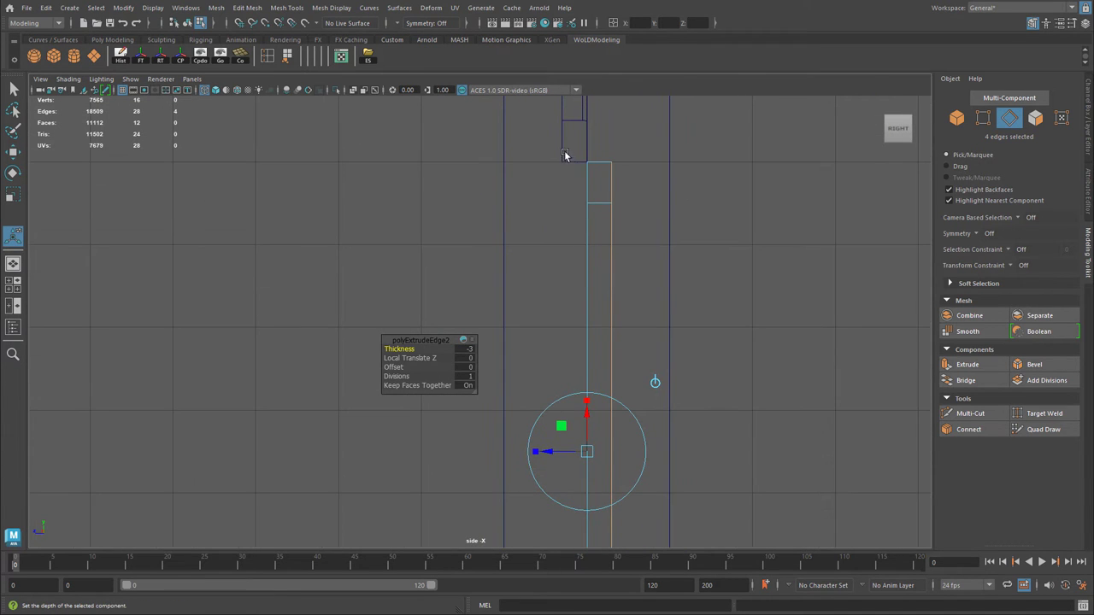
# Compare the lower sash's extruded depth with the upper sash in the side view, trying another thickness and undoing it
pyautogui.keyDown('alt'); pyautogui.moveTo(613, 214); pyautogui.dragTo(604, 394, button='middle'); pyautogui.keyUp('alt')
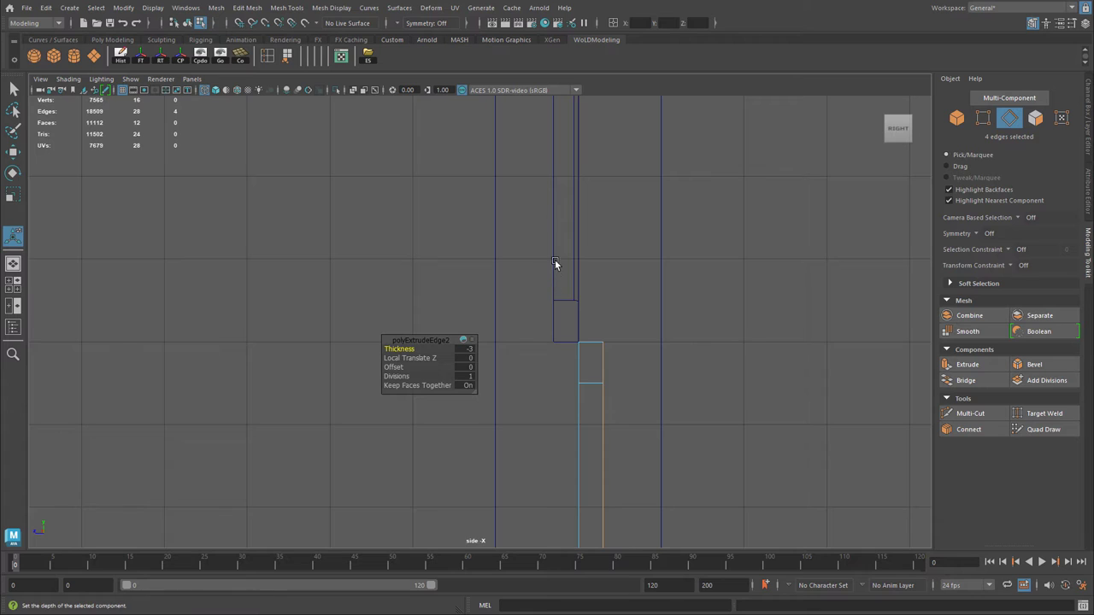
pyautogui.click(552, 261)
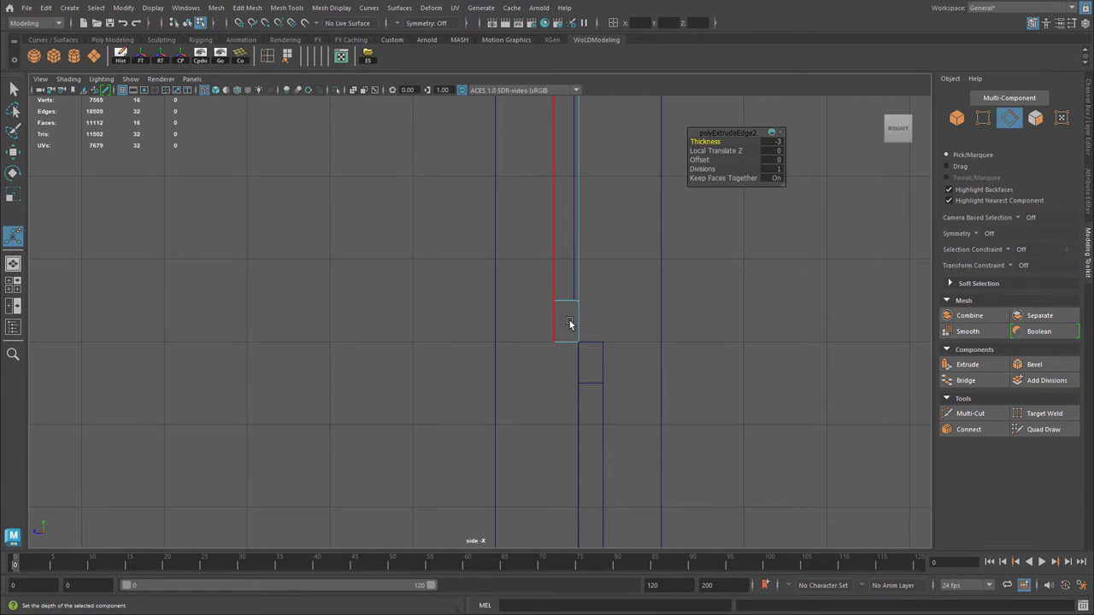
pyautogui.click(603, 406)
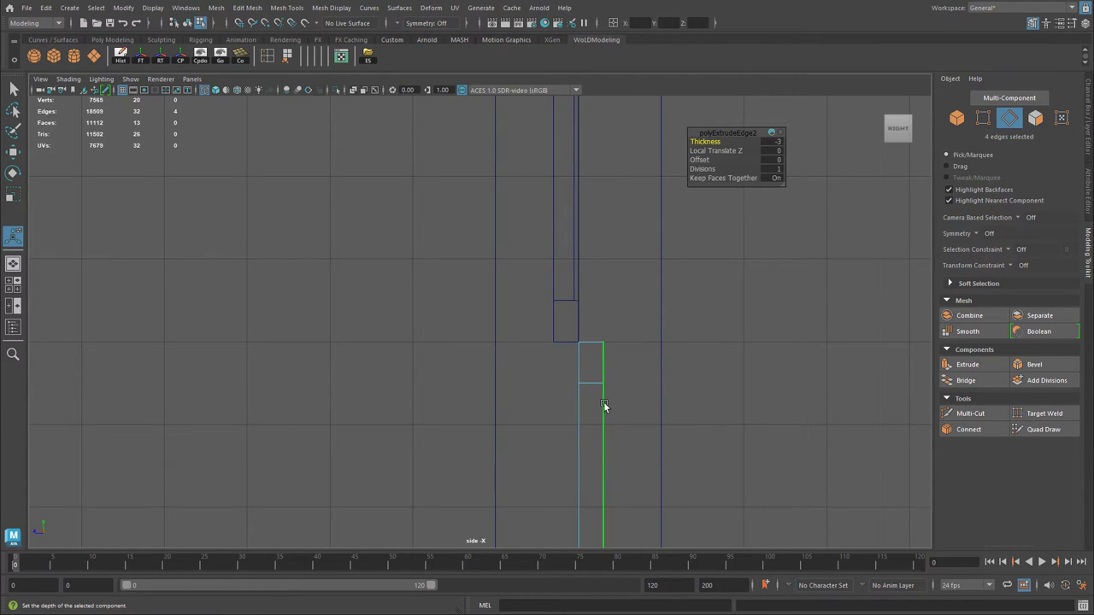
pyautogui.moveTo(715, 142); pyautogui.dragTo(700, 158)
pyautogui.hotkey('ctrl', 'z')
pyautogui.keyDown('alt'); pyautogui.moveTo(605, 362); pyautogui.dragTo(573, 298, button='middle'); pyautogui.keyUp('alt')
pyautogui.keyDown('alt'); pyautogui.moveTo(573, 298); pyautogui.dragTo(696, 335, button='right'); pyautogui.keyUp('alt')
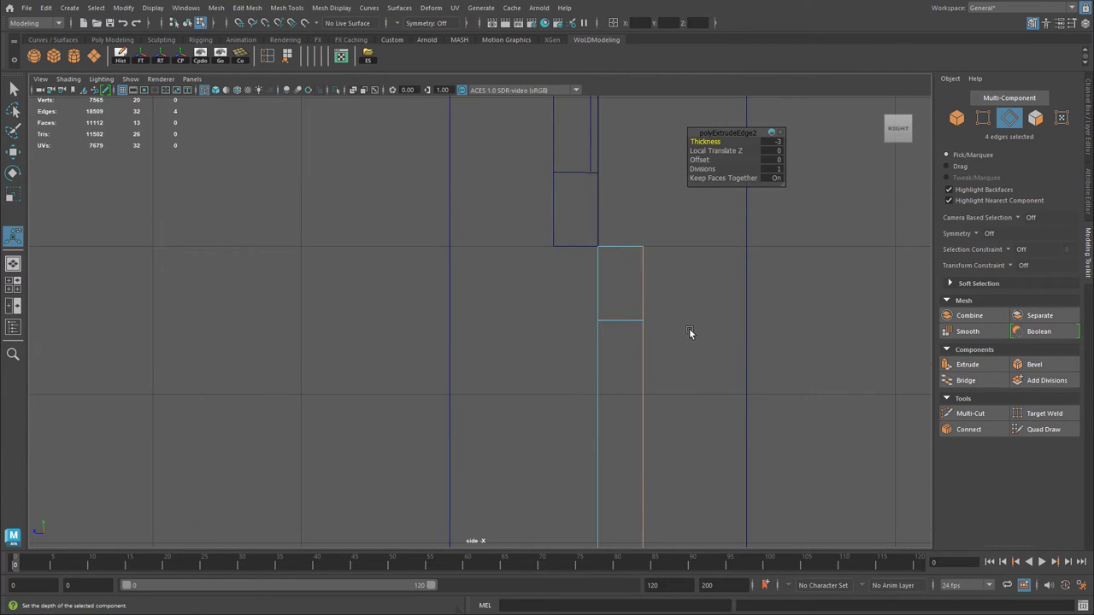
pyautogui.keyDown('alt'); pyautogui.moveTo(625, 334); pyautogui.dragTo(663, 330, button='middle'); pyautogui.keyUp('alt')
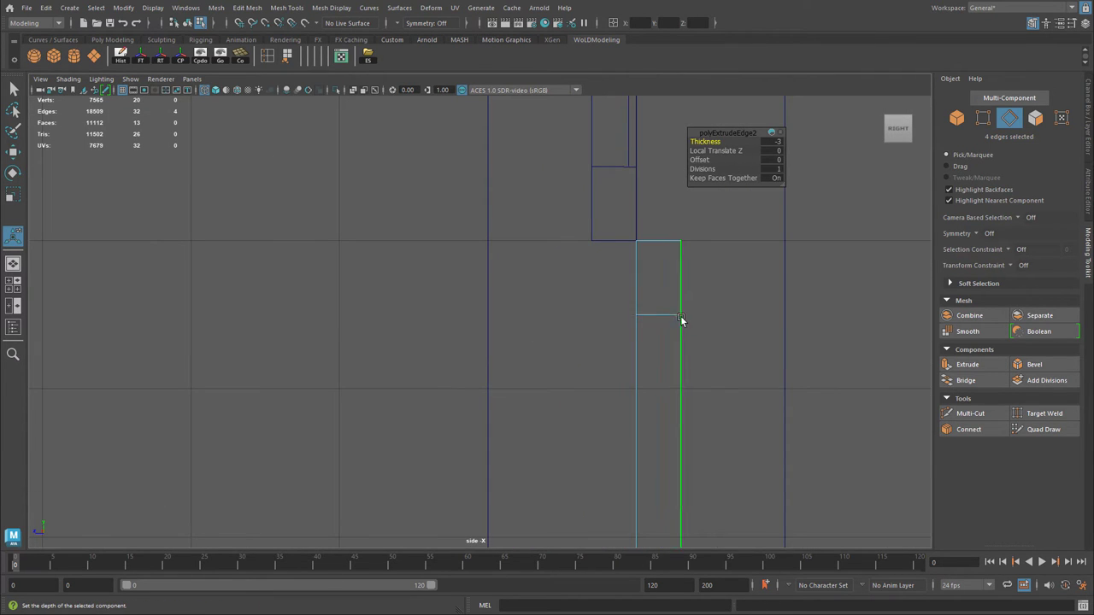
pyautogui.keyDown('alt'); pyautogui.moveTo(719, 333); pyautogui.dragTo(707, 327, button='middle'); pyautogui.keyUp('alt')
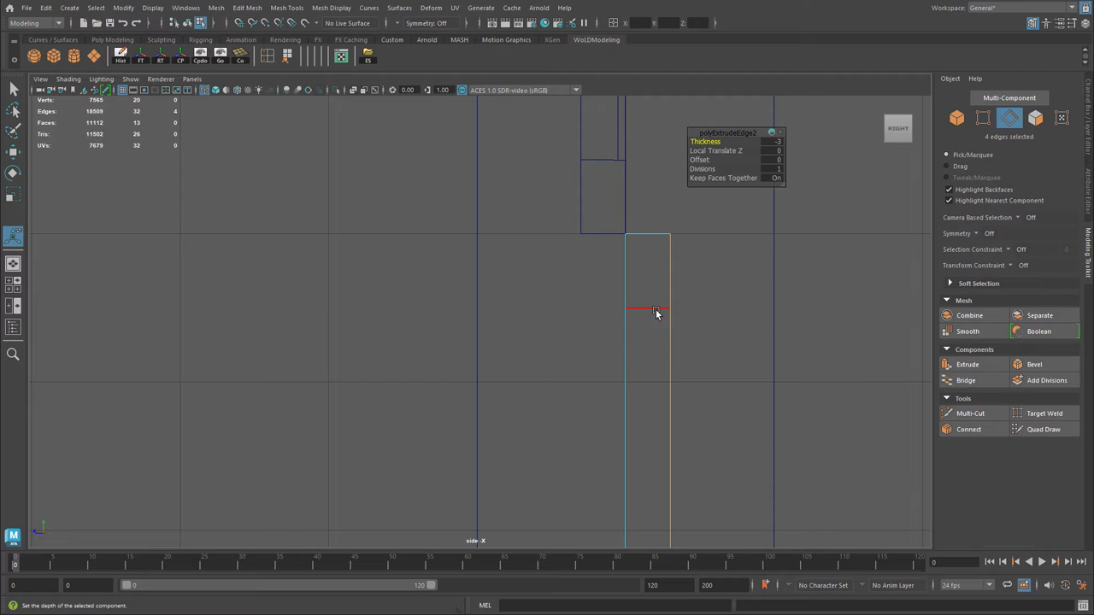
pyautogui.keyDown('alt'); pyautogui.moveTo(689, 299); pyautogui.dragTo(648, 299, button='right'); pyautogui.keyUp('alt')
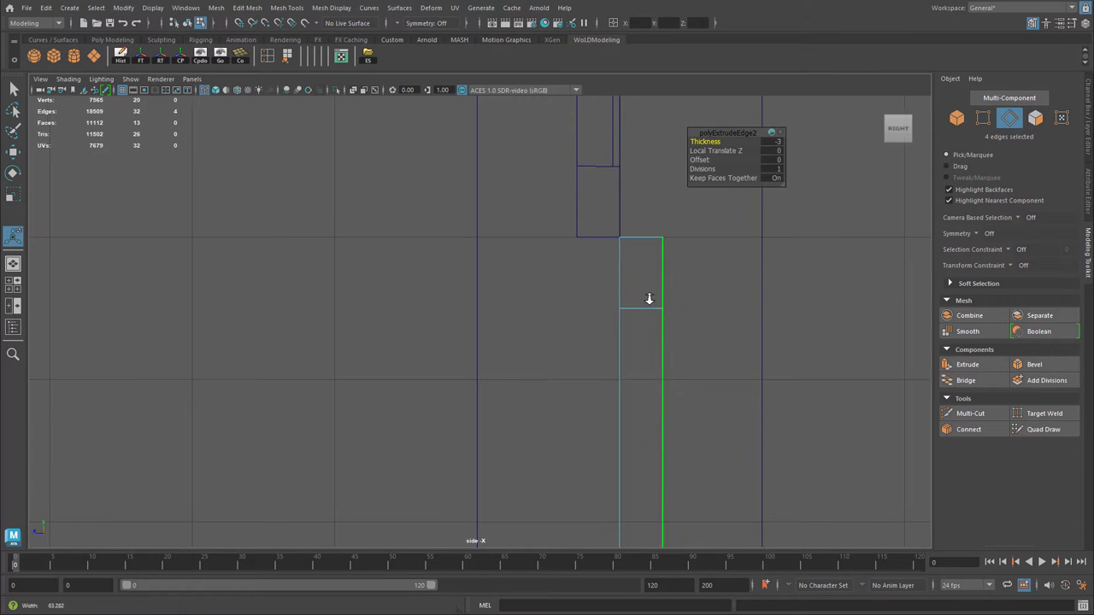
# Extrude the lower sash's back border edges again, inward to the frame's inner rim, in the perspective view
pyautogui.press('space')
pyautogui.click(744, 257)
pyautogui.keyDown('alt'); pyautogui.moveTo(675, 254); pyautogui.dragTo(559, 261); pyautogui.keyUp('alt')
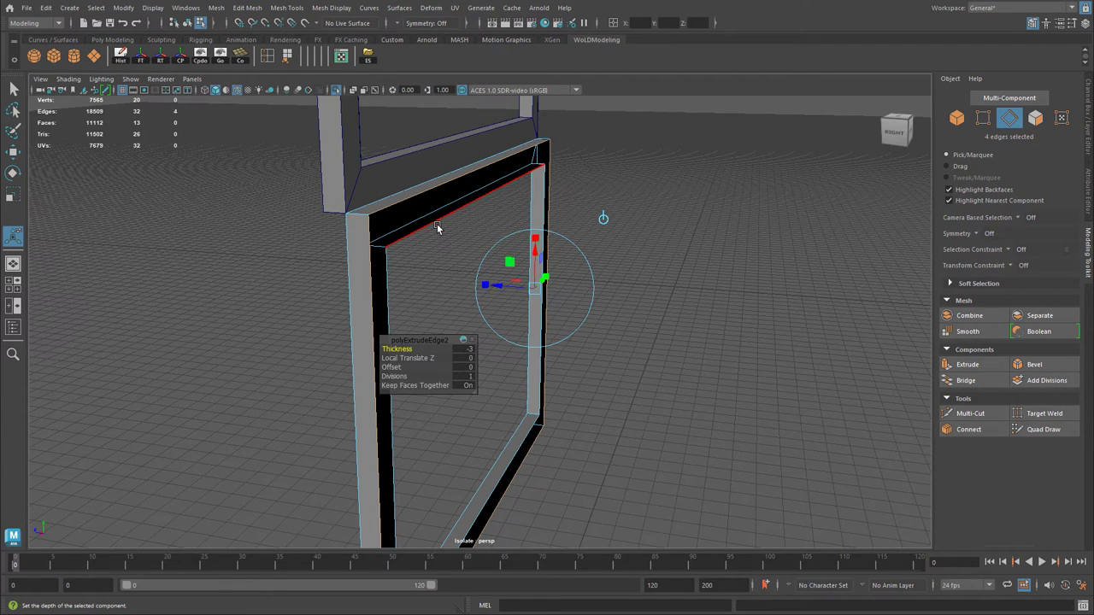
pyautogui.hotkey('ctrl', 'e')
pyautogui.click(772, 142)
pyautogui.press('Return')
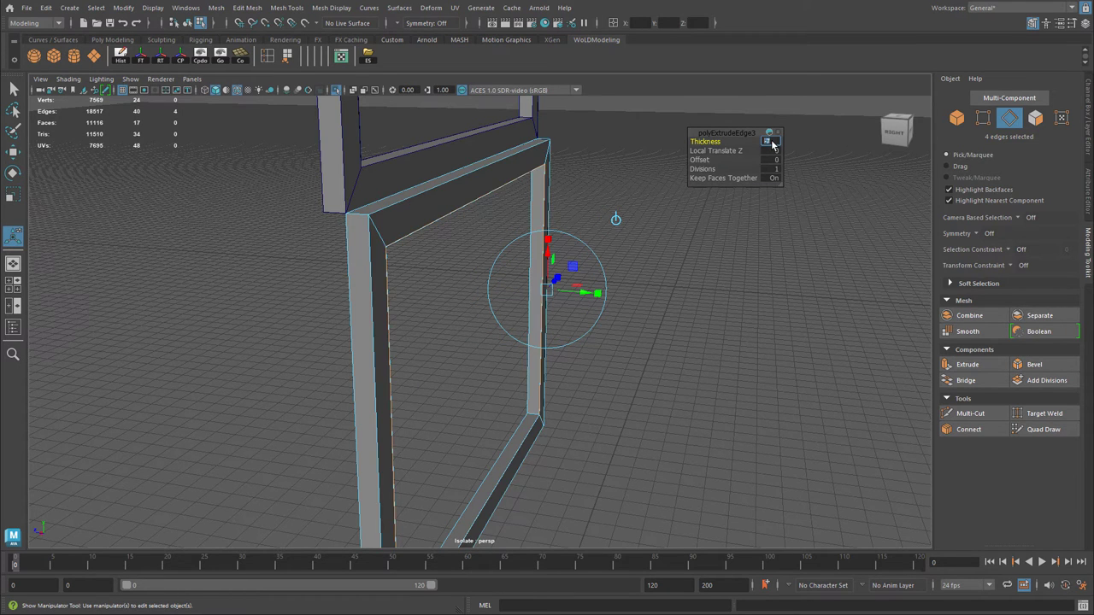
# Try moving an inner vertex at the lower sash's first top corner and undo the move
pyautogui.keyDown('alt'); pyautogui.moveTo(354, 176); pyautogui.dragTo(700, 275, button='right'); pyautogui.keyUp('alt')
pyautogui.keyDown('alt'); pyautogui.moveTo(700, 275); pyautogui.dragTo(560, 227); pyautogui.keyUp('alt')
pyautogui.scroll(1, 560, 227)
pyautogui.moveTo(503, 136); pyautogui.dragTo(461, 138, button='right')
pyautogui.moveTo(517, 152); pyautogui.dragTo(519, 155)
pyautogui.press('w')
pyautogui.press('f')
pyautogui.keyDown('alt'); pyautogui.moveTo(753, 258); pyautogui.dragTo(457, 257, button='right'); pyautogui.keyUp('alt')
pyautogui.keyDown('alt'); pyautogui.moveTo(457, 259); pyautogui.dragTo(540, 219); pyautogui.keyUp('alt')
pyautogui.click(511, 325)
pyautogui.click(480, 321)
pyautogui.hotkey('ctrl', 'z')
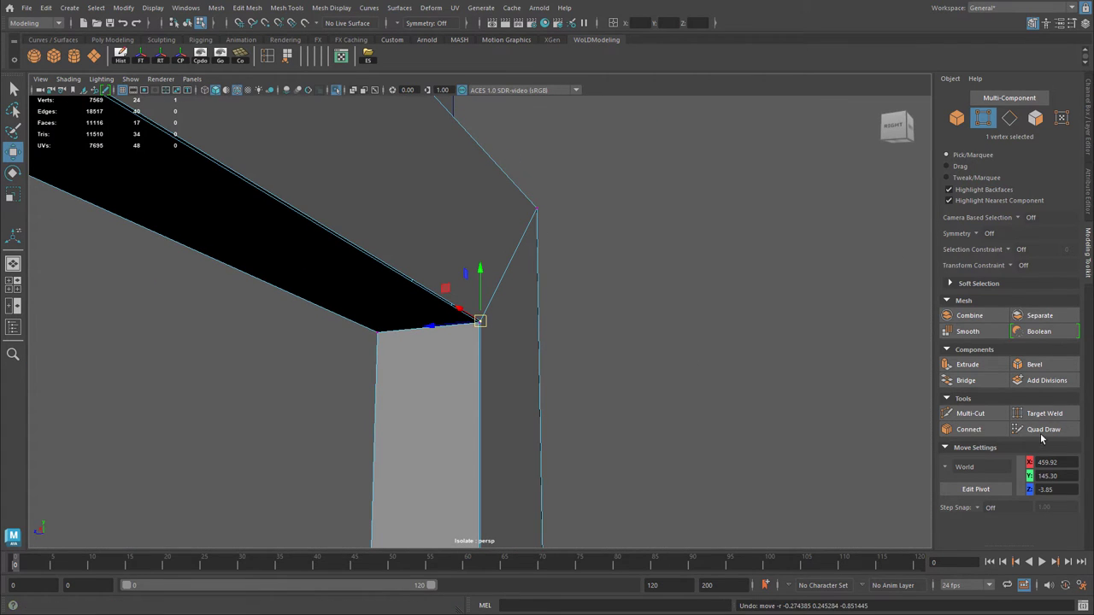
# Select the two overlapping inner vertices at the lower sash's first top corner and merge them
pyautogui.keyDown('alt'); pyautogui.moveTo(482, 340); pyautogui.dragTo(854, 308); pyautogui.keyUp('alt')
pyautogui.keyDown('alt'); pyautogui.moveTo(391, 262); pyautogui.dragTo(623, 274, button='right'); pyautogui.keyUp('alt')
pyautogui.keyDown('alt'); pyautogui.moveTo(623, 275); pyautogui.dragTo(649, 264); pyautogui.keyUp('alt')
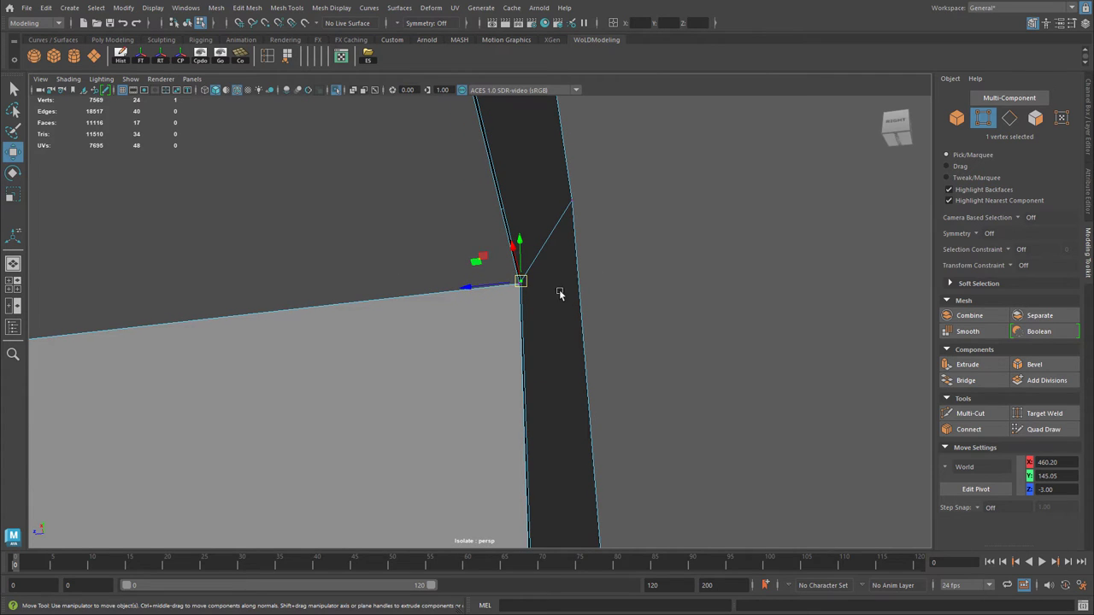
pyautogui.click(663, 272)
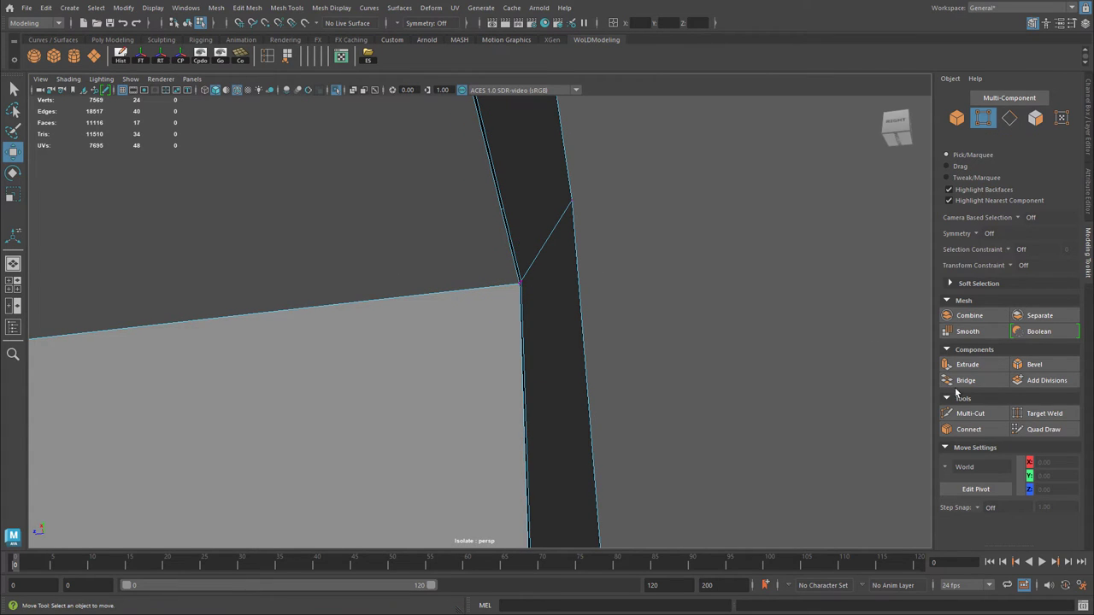
pyautogui.rightClick(515, 211)
pyautogui.moveTo(513, 269); pyautogui.dragTo(543, 306)
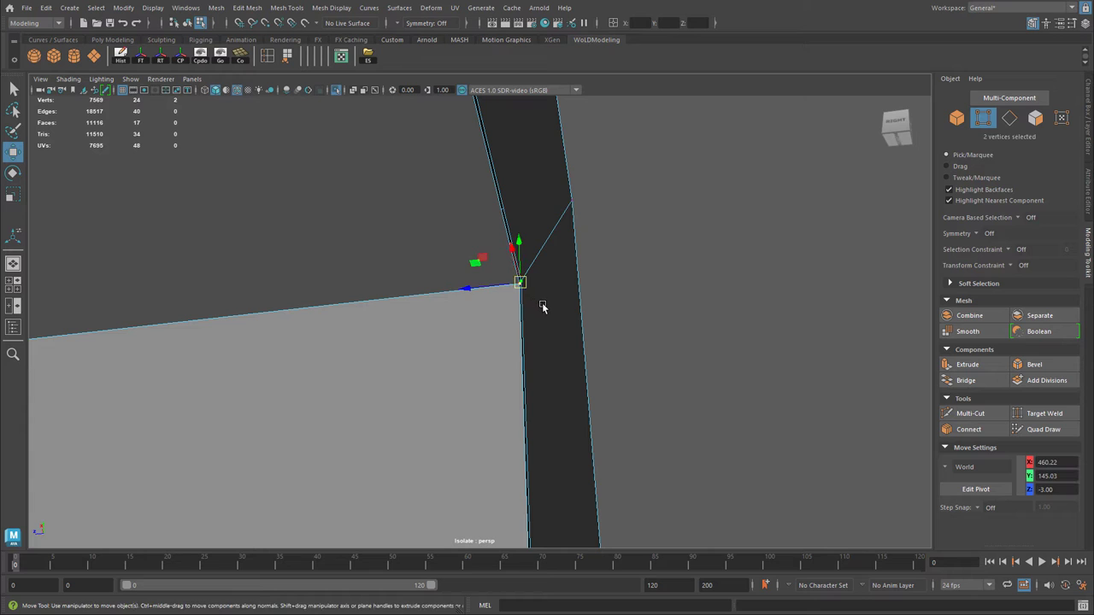
pyautogui.click(245, 8)
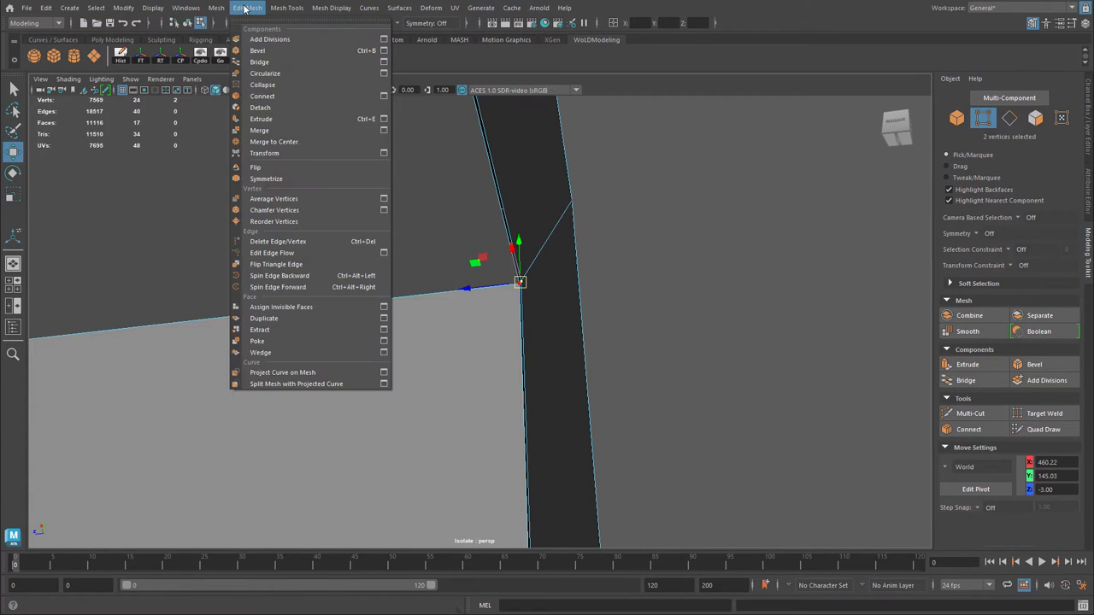
pyautogui.click(266, 131)
# Merge the two overlapping inner vertices at the lower sash's opposite top corner
pyautogui.keyDown('alt'); pyautogui.moveTo(650, 290); pyautogui.dragTo(244, 264, button='right'); pyautogui.keyUp('alt')
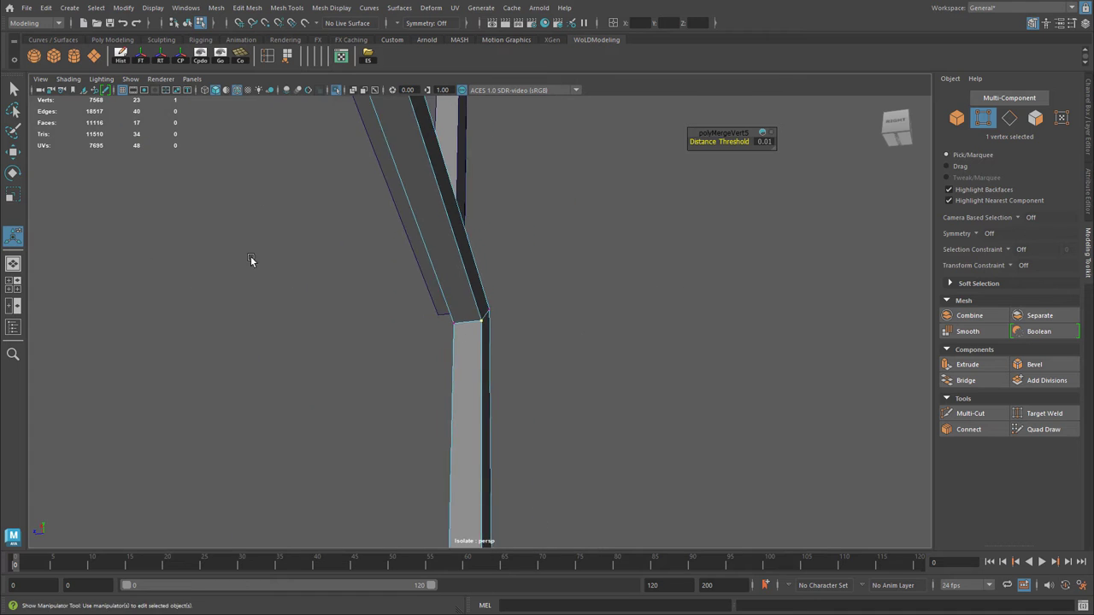
pyautogui.keyDown('alt'); pyautogui.moveTo(244, 263); pyautogui.dragTo(149, 281); pyautogui.keyUp('alt')
pyautogui.keyDown('alt'); pyautogui.moveTo(148, 281); pyautogui.dragTo(562, 256, button='middle'); pyautogui.keyUp('alt')
pyautogui.keyDown('alt'); pyautogui.moveTo(561, 256); pyautogui.dragTo(328, 255); pyautogui.keyUp('alt')
pyautogui.keyDown('alt'); pyautogui.moveTo(327, 255); pyautogui.dragTo(490, 223, button='middle'); pyautogui.keyUp('alt')
pyautogui.keyDown('alt'); pyautogui.moveTo(490, 223); pyautogui.dragTo(596, 283, button='right'); pyautogui.keyUp('alt')
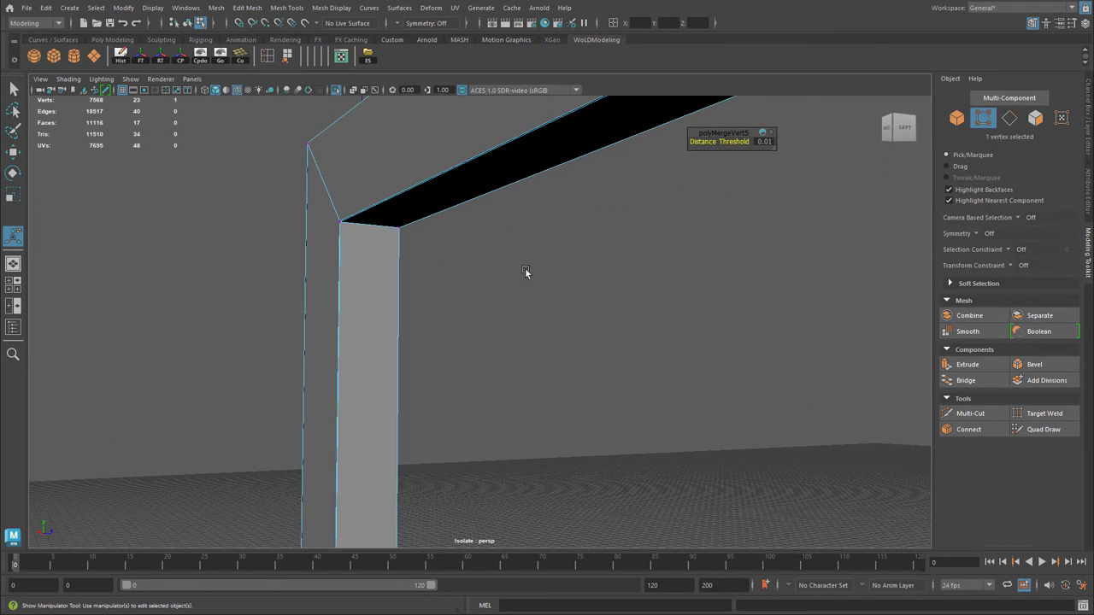
pyautogui.keyDown('alt'); pyautogui.moveTo(280, 229); pyautogui.dragTo(455, 251, button='right'); pyautogui.keyUp('alt')
pyautogui.moveTo(292, 184); pyautogui.dragTo(327, 212)
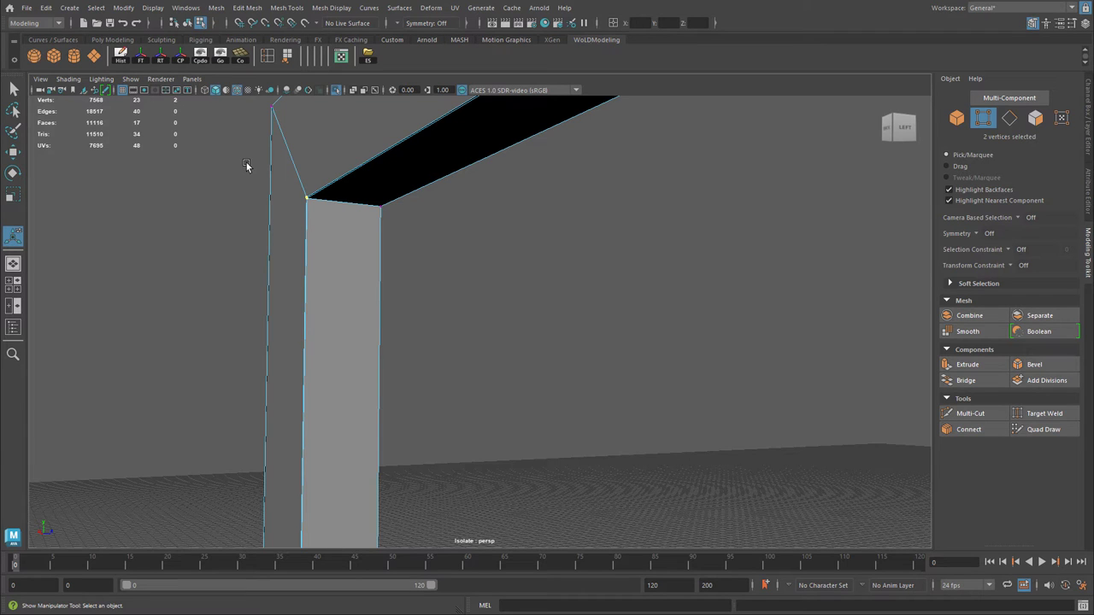
pyautogui.click(251, 9)
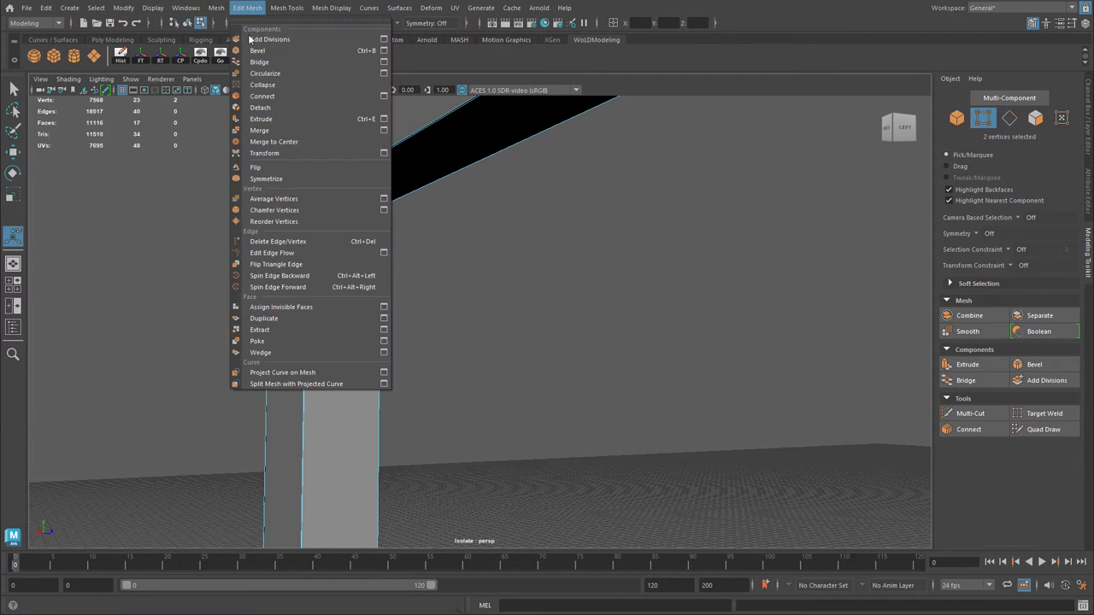
pyautogui.click(282, 130)
# Merge the overlapping inner vertices at each of the lower sash's two bottom corners
pyautogui.keyDown('alt'); pyautogui.moveTo(444, 234); pyautogui.dragTo(470, 229); pyautogui.keyUp('alt')
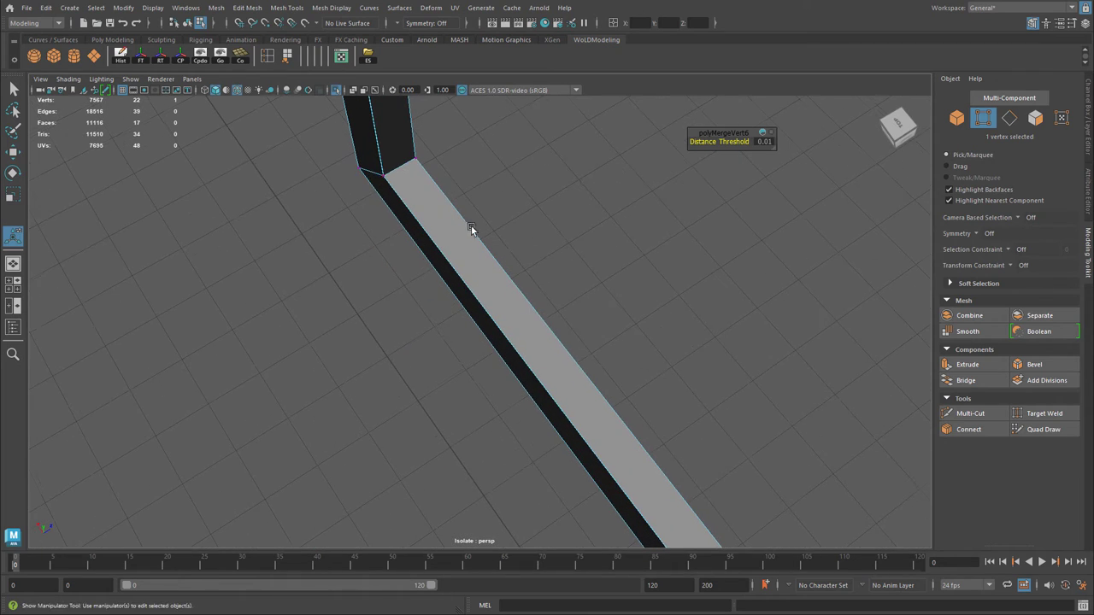
pyautogui.keyDown('shift'); pyautogui.click(392, 195); pyautogui.keyUp('shift')
pyautogui.press('g')
pyautogui.keyDown('alt'); pyautogui.moveTo(518, 266); pyautogui.dragTo(702, 178); pyautogui.keyUp('alt')
pyautogui.moveTo(548, 336); pyautogui.dragTo(557, 356)
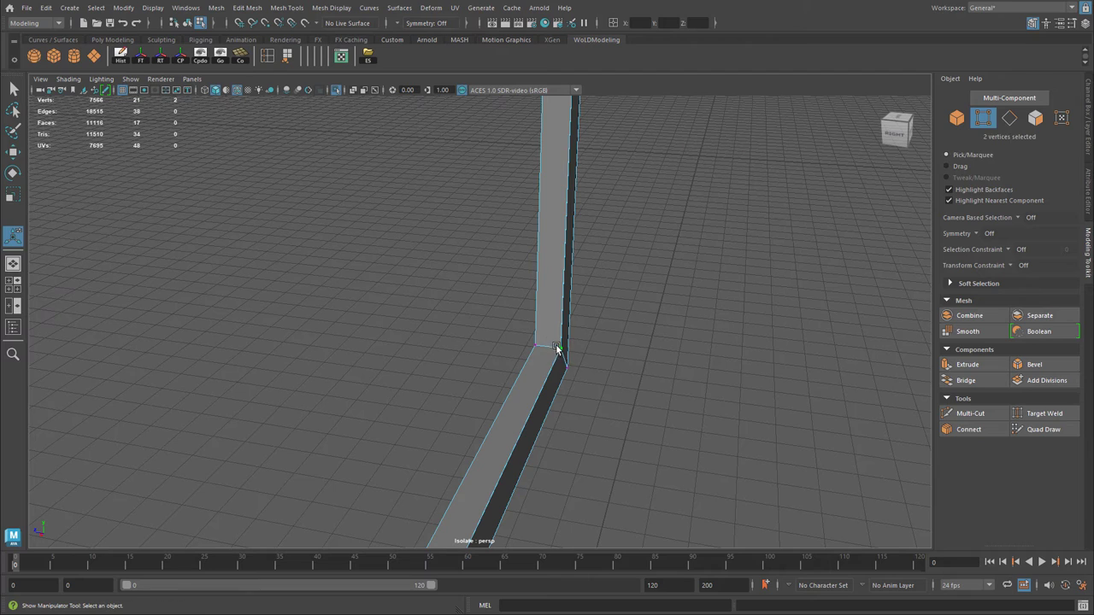
pyautogui.press('g')
# Return to object selection and exit isolation to show the window within the full wall
pyautogui.scroll(-3, 546, 217)
pyautogui.moveTo(546, 217); pyautogui.dragTo(589, 190, button='right')
pyautogui.scroll(-3, 461, 230)
pyautogui.keyDown('alt'); pyautogui.moveTo(462, 229); pyautogui.dragTo(466, 262); pyautogui.keyUp('alt')
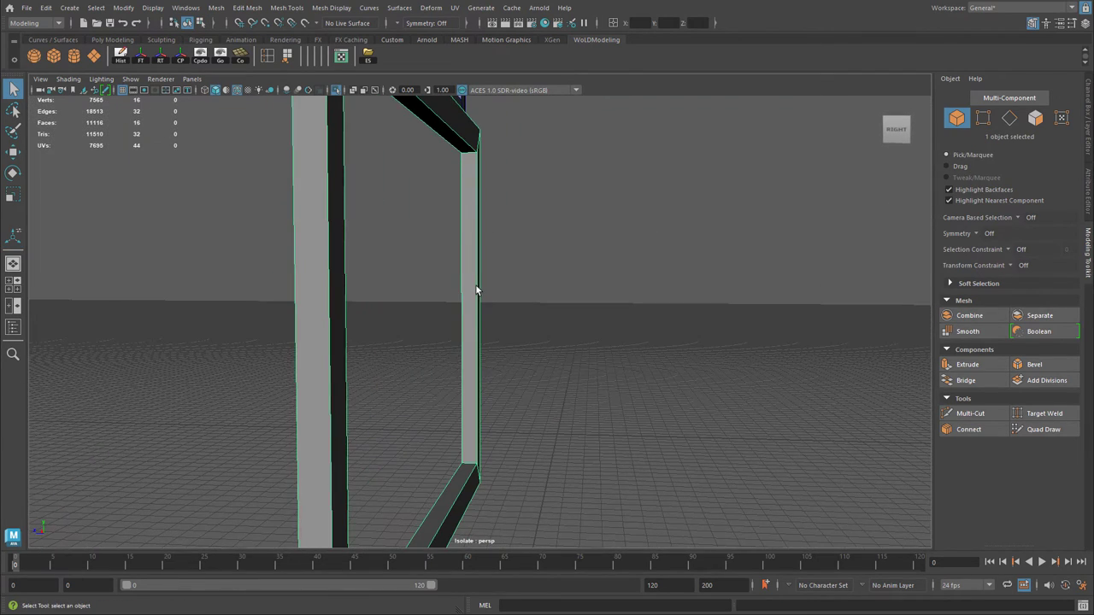
pyautogui.hotkey('ctrl', '1')
pyautogui.keyDown('alt'); pyautogui.moveTo(201, 263); pyautogui.dragTo(375, 253); pyautogui.keyUp('alt')
# Select the lower sash's frame and glass pane, try sliding them upward in the opening, and undo the move
pyautogui.click(345, 279)
pyautogui.press('w')
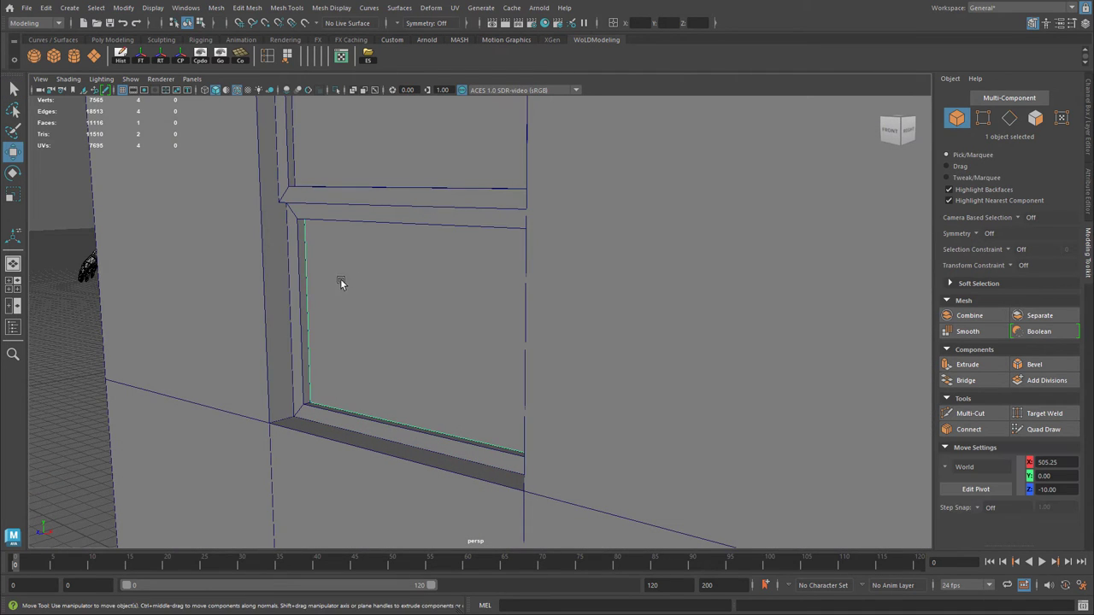
pyautogui.click(339, 220)
pyautogui.keyDown('alt'); pyautogui.moveTo(363, 205); pyautogui.dragTo(378, 304, button='middle'); pyautogui.keyUp('alt')
pyautogui.click(361, 291)
pyautogui.click(355, 315)
pyautogui.click(411, 352)
pyautogui.keyDown('shift'); pyautogui.click(359, 328); pyautogui.keyUp('shift')
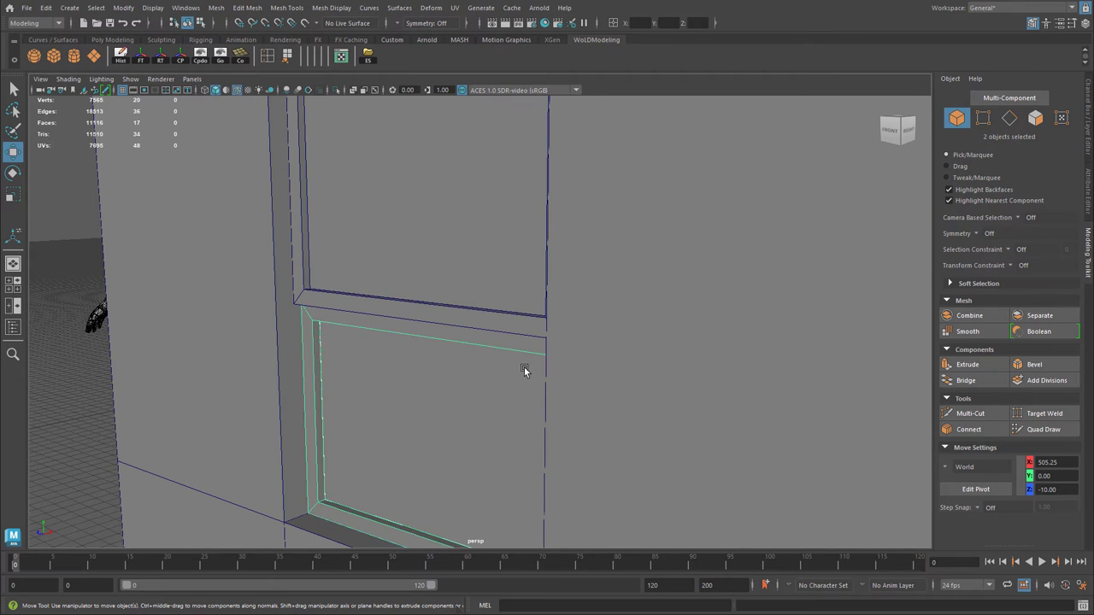
pyautogui.keyDown('alt'); pyautogui.moveTo(529, 365); pyautogui.dragTo(421, 394, button='right'); pyautogui.keyUp('alt')
pyautogui.keyDown('alt'); pyautogui.moveTo(439, 413); pyautogui.dragTo(494, 404); pyautogui.keyUp('alt')
pyautogui.keyDown('alt'); pyautogui.moveTo(494, 404); pyautogui.dragTo(402, 427, button='right'); pyautogui.keyUp('alt')
pyautogui.keyDown('alt'); pyautogui.moveTo(402, 427); pyautogui.dragTo(416, 338, button='middle'); pyautogui.keyUp('alt')
pyautogui.moveTo(467, 399); pyautogui.dragTo(473, 334)
pyautogui.keyDown('alt'); pyautogui.moveTo(473, 240); pyautogui.dragTo(473, 179); pyautogui.keyUp('alt')
pyautogui.keyDown('alt'); pyautogui.moveTo(473, 179); pyautogui.dragTo(471, 359, button='middle'); pyautogui.keyUp('alt')
pyautogui.keyDown('alt'); pyautogui.moveTo(471, 360); pyautogui.dragTo(523, 361, button='right'); pyautogui.keyUp('alt')
pyautogui.keyDown('alt'); pyautogui.moveTo(523, 361); pyautogui.dragTo(585, 378); pyautogui.keyUp('alt')
pyautogui.hotkey('ctrl', 'z')
pyautogui.keyDown('alt'); pyautogui.moveTo(609, 376); pyautogui.dragTo(612, 183, button='middle'); pyautogui.keyUp('alt')
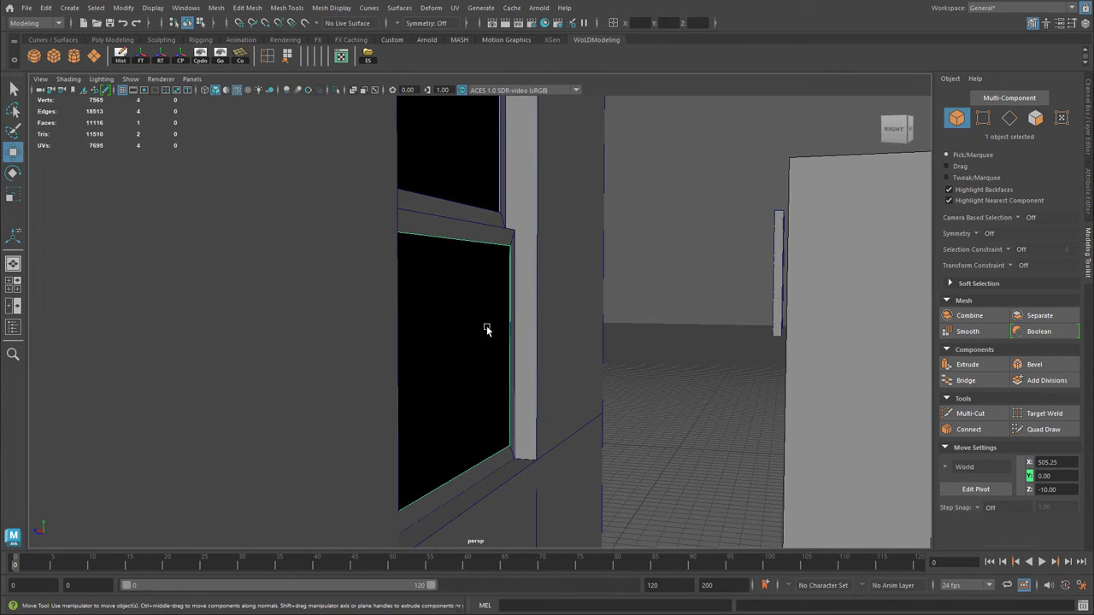
# Select the lower sash's glass pane face and move it in side view along Z to about -2.04, inside the frame's depth
pyautogui.click(491, 313)
pyautogui.keyDown('alt'); pyautogui.moveTo(492, 312); pyautogui.dragTo(640, 339, button='right'); pyautogui.keyUp('alt')
pyautogui.keyDown('alt'); pyautogui.moveTo(640, 338); pyautogui.dragTo(697, 301, button='middle'); pyautogui.keyUp('alt')
pyautogui.moveTo(520, 279); pyautogui.dragTo(522, 286, button='right')
pyautogui.click(520, 311)
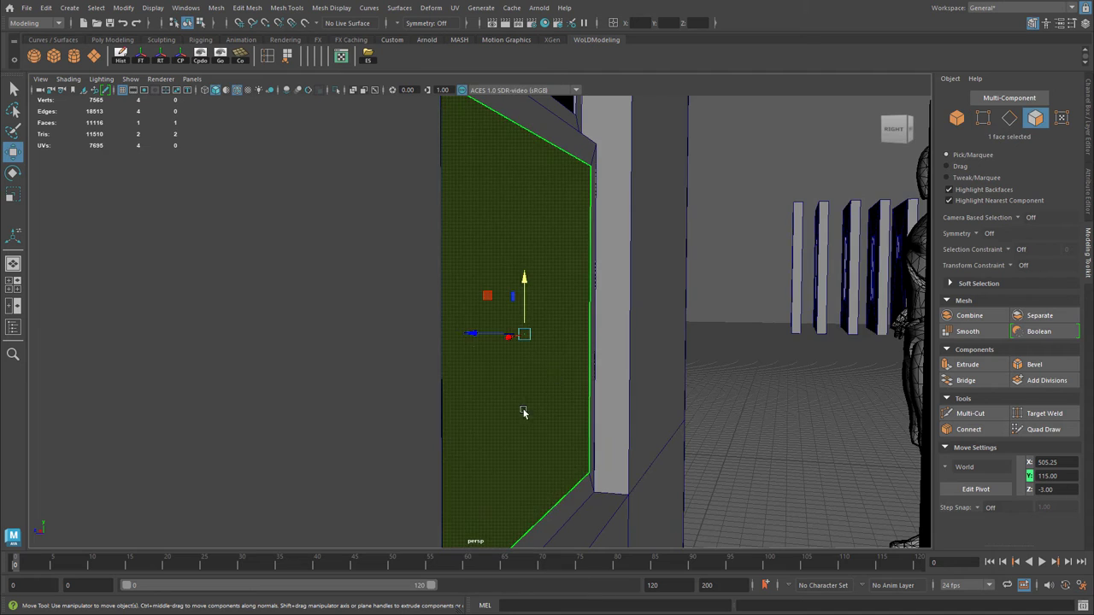
pyautogui.press('space')
pyautogui.press('space')
pyautogui.keyDown('alt'); pyautogui.moveTo(773, 422); pyautogui.dragTo(604, 335, button='right'); pyautogui.keyUp('alt')
pyautogui.keyDown('alt'); pyautogui.moveTo(604, 335); pyautogui.dragTo(572, 140, button='middle'); pyautogui.keyUp('alt')
pyautogui.keyDown('alt'); pyautogui.moveTo(551, 472); pyautogui.dragTo(531, 267, button='middle'); pyautogui.keyUp('alt')
pyautogui.moveTo(544, 237); pyautogui.dragTo(537, 238)
pyautogui.keyDown('alt'); pyautogui.moveTo(581, 212); pyautogui.dragTo(594, 317, button='middle'); pyautogui.keyUp('alt')
pyautogui.moveTo(550, 339); pyautogui.dragTo(556, 317)
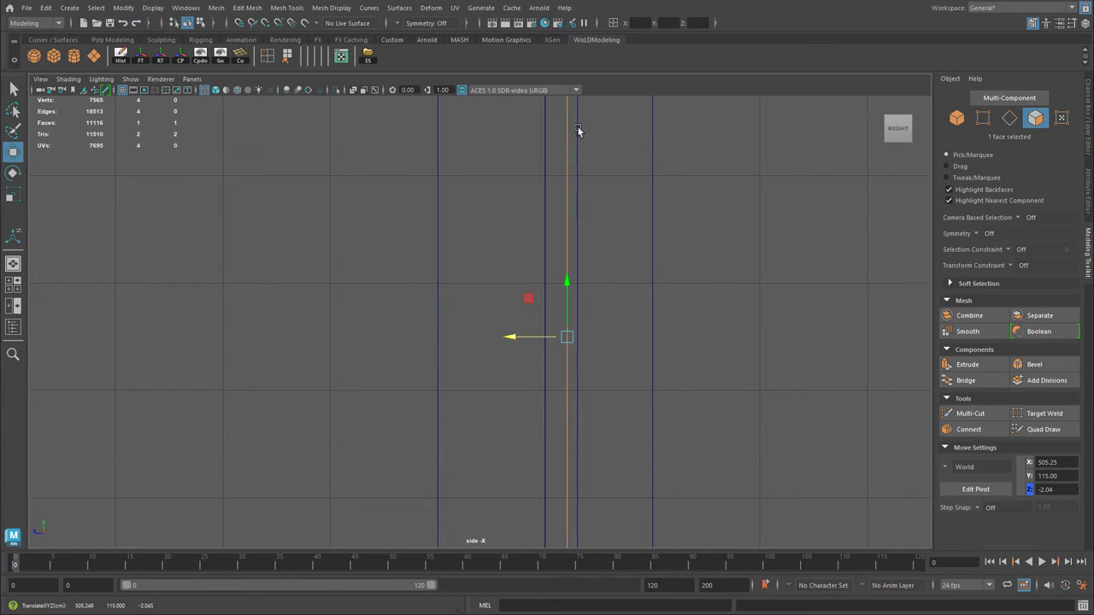
pyautogui.keyDown('alt'); pyautogui.moveTo(605, 291); pyautogui.dragTo(656, 516, button='middle'); pyautogui.keyUp('alt')
pyautogui.keyDown('alt'); pyautogui.moveTo(657, 422); pyautogui.dragTo(646, 324, button='middle'); pyautogui.keyUp('alt')
# Shift the lower pane face further along the depth axis to Z -1.80
pyautogui.press('space')
pyautogui.press('space')
pyautogui.keyDown('alt'); pyautogui.moveTo(571, 253); pyautogui.dragTo(574, 373); pyautogui.keyUp('alt')
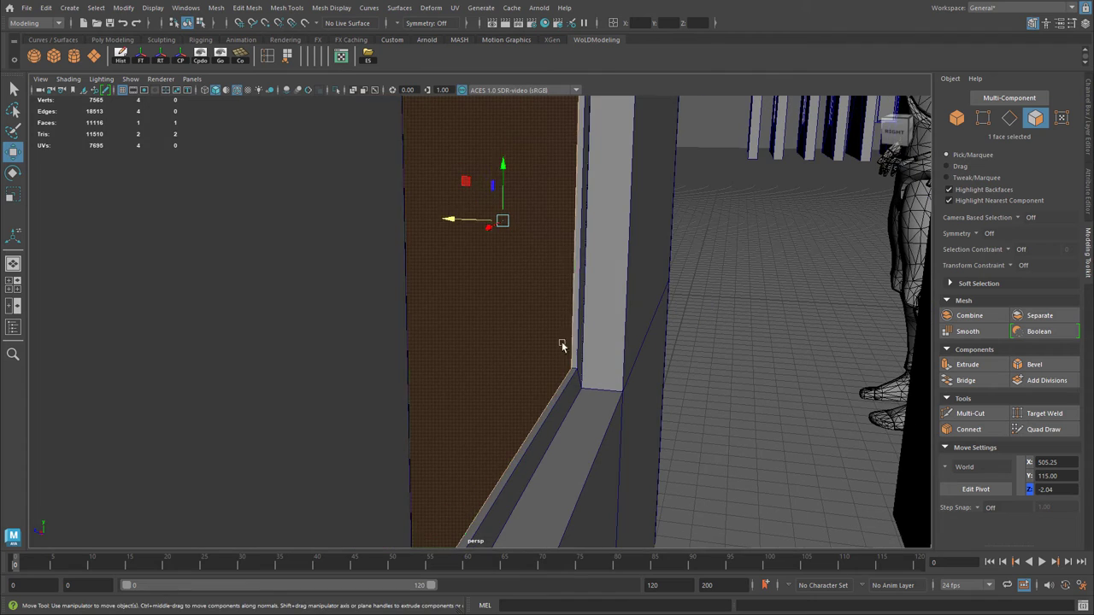
pyautogui.moveTo(485, 222); pyautogui.dragTo(483, 254)
pyautogui.press('w')
pyautogui.keyDown('alt'); pyautogui.moveTo(678, 247); pyautogui.dragTo(385, 244, button='right'); pyautogui.keyUp('alt')
pyautogui.keyDown('alt'); pyautogui.moveTo(385, 244); pyautogui.dragTo(479, 221); pyautogui.keyUp('alt')
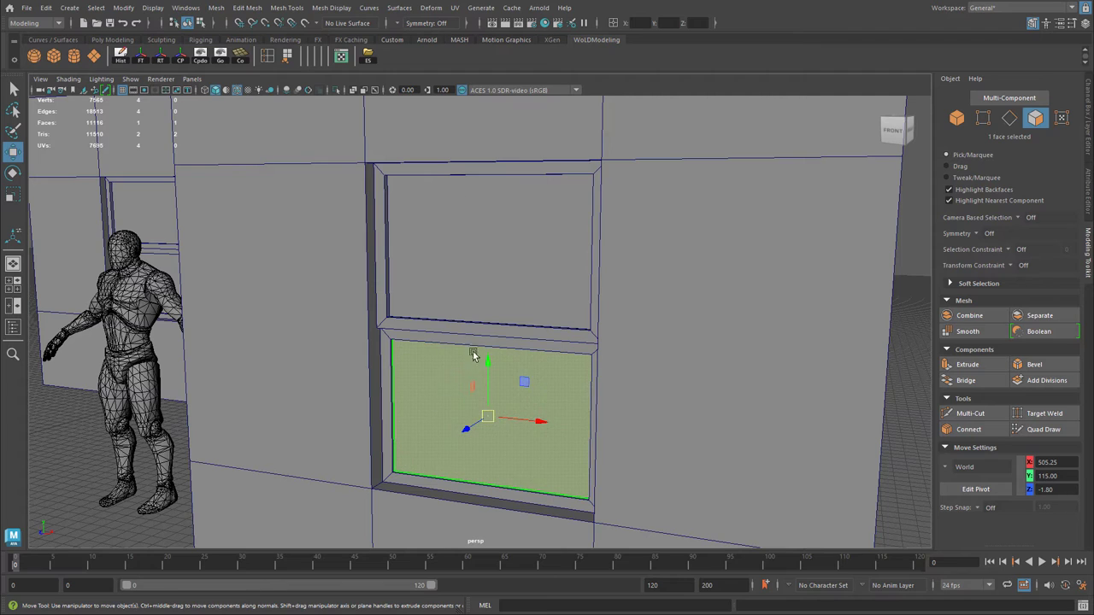
# Combine the upper sash's frame and pane into one mesh, and do the same for the lower sash
pyautogui.click(441, 293)
pyautogui.click(378, 270)
pyautogui.keyDown('shift'); pyautogui.click(483, 293); pyautogui.keyUp('shift')
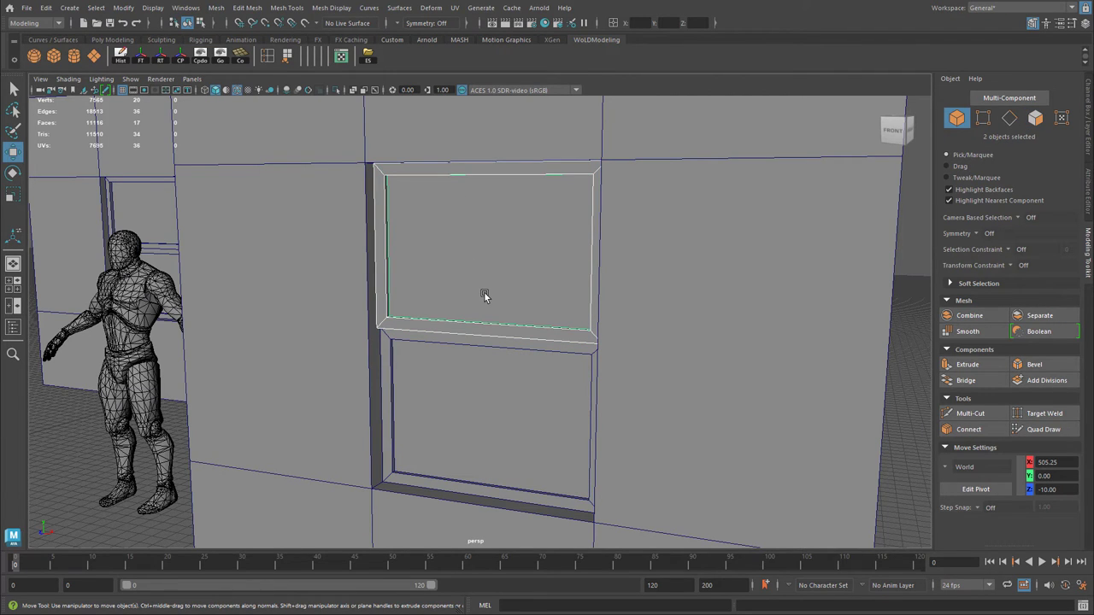
pyautogui.click(216, 8)
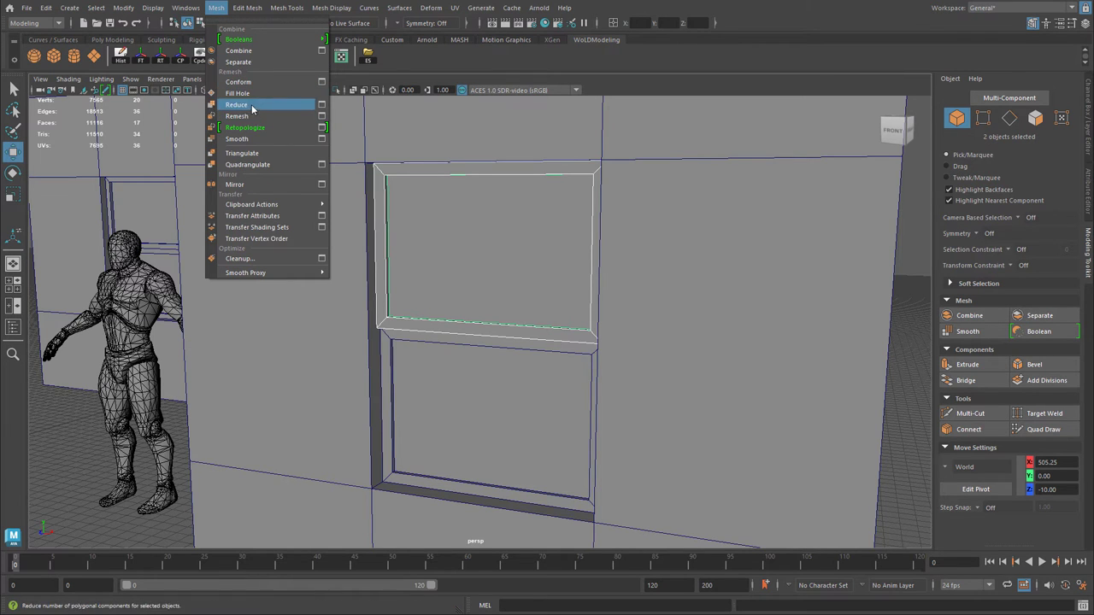
pyautogui.click(240, 51)
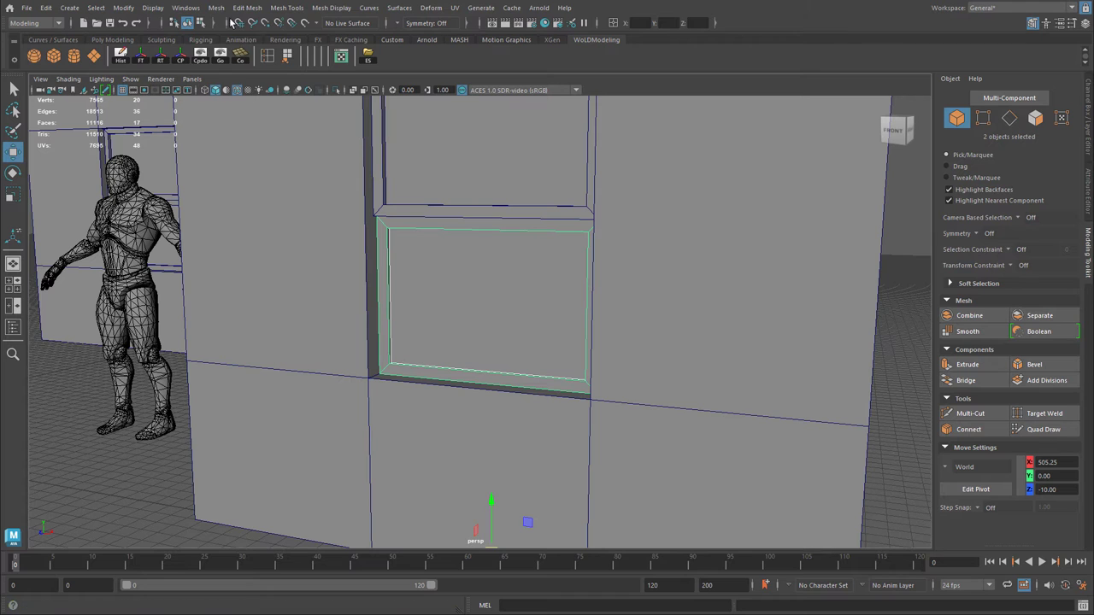
pyautogui.click(216, 8)
pyautogui.click(240, 51)
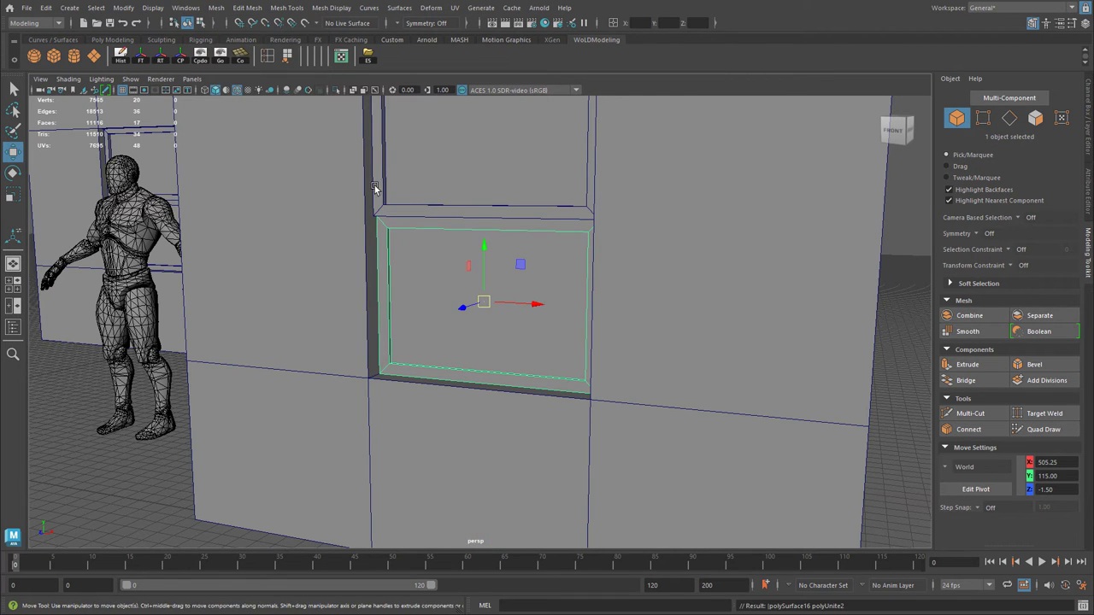
# Select the combined upper sash and snap its pivot to its top-left front corner at X 455.25, Y 220, Z 3
pyautogui.click(418, 185)
pyautogui.keyDown('alt'); pyautogui.moveTo(235, 230); pyautogui.dragTo(419, 188, button='right'); pyautogui.keyUp('alt')
pyautogui.keyDown('alt'); pyautogui.moveTo(436, 171); pyautogui.dragTo(549, 451, button='middle'); pyautogui.keyUp('alt')
pyautogui.keyDown('alt'); pyautogui.moveTo(451, 272); pyautogui.dragTo(513, 504, button='middle'); pyautogui.keyUp('alt')
pyautogui.keyDown('alt'); pyautogui.moveTo(447, 376); pyautogui.dragTo(446, 228); pyautogui.keyUp('alt')
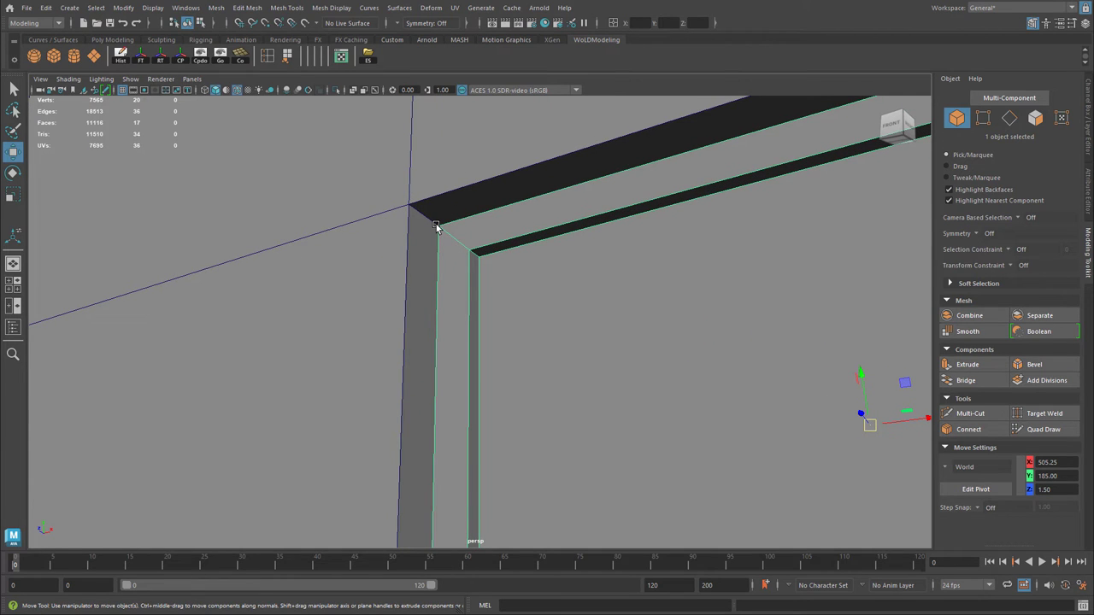
pyautogui.press('d')
pyautogui.click(437, 226)
# Select the combined lower sash and snap its pivot to its bottom-left front corner at X 455.25, Y 80, Z 0
pyautogui.keyDown('alt'); pyautogui.moveTo(280, 281); pyautogui.dragTo(162, 299, button='right'); pyautogui.keyUp('alt')
pyautogui.keyDown('alt'); pyautogui.moveTo(583, 446); pyautogui.dragTo(517, 256, button='middle'); pyautogui.keyUp('alt')
pyautogui.keyDown('alt'); pyautogui.moveTo(517, 256); pyautogui.dragTo(477, 326); pyautogui.keyUp('alt')
pyautogui.click(477, 327)
pyautogui.keyDown('alt'); pyautogui.moveTo(476, 327); pyautogui.dragTo(568, 337, button='right'); pyautogui.keyUp('alt')
pyautogui.keyDown('alt'); pyautogui.moveTo(568, 338); pyautogui.dragTo(334, 332); pyautogui.keyUp('alt')
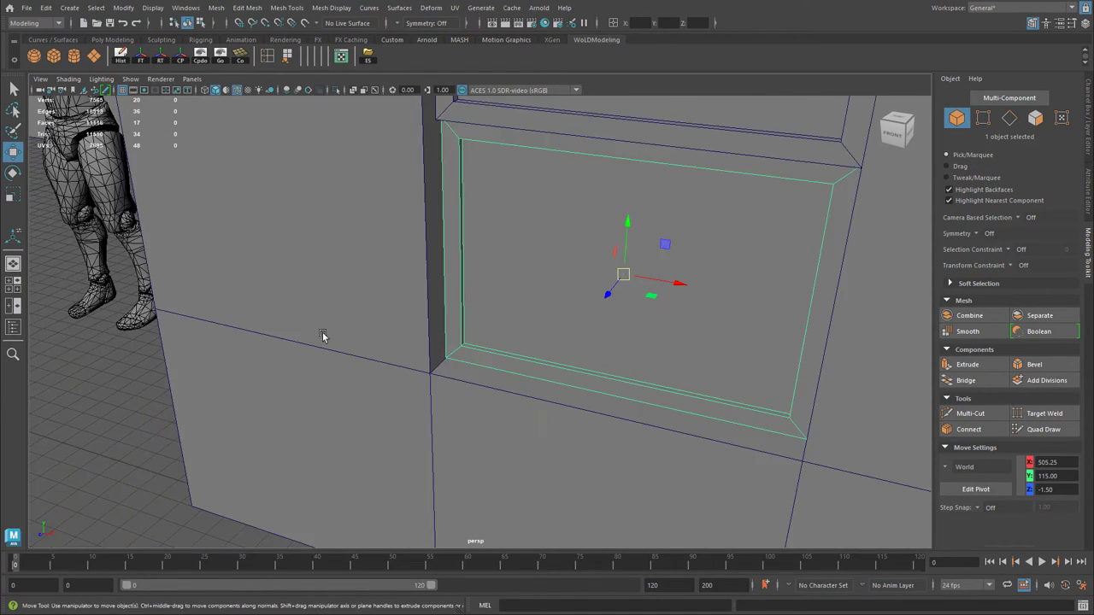
pyautogui.keyDown('alt'); pyautogui.moveTo(334, 333); pyautogui.dragTo(424, 399, button='right'); pyautogui.keyUp('alt')
pyautogui.press('d')
pyautogui.click(413, 396)
pyautogui.keyDown('alt'); pyautogui.moveTo(669, 358); pyautogui.dragTo(457, 376, button='right'); pyautogui.keyUp('alt')
pyautogui.keyDown('alt'); pyautogui.moveTo(457, 376); pyautogui.dragTo(438, 354); pyautogui.keyUp('alt')
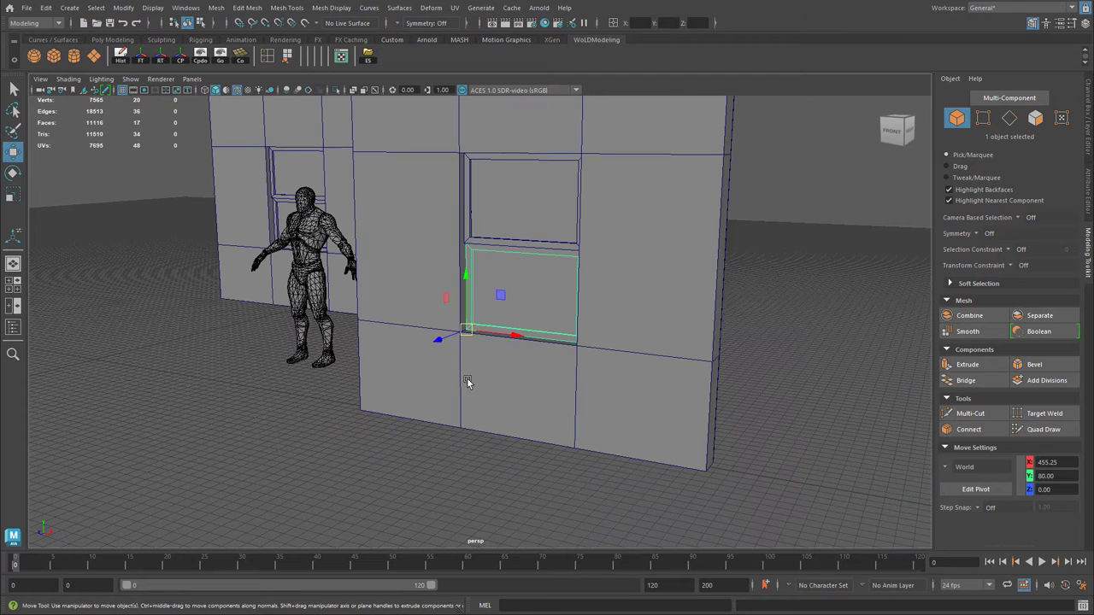
pyautogui.click(434, 445)
pyautogui.keyDown('alt'); pyautogui.moveTo(435, 445); pyautogui.dragTo(486, 423); pyautogui.keyUp('alt')
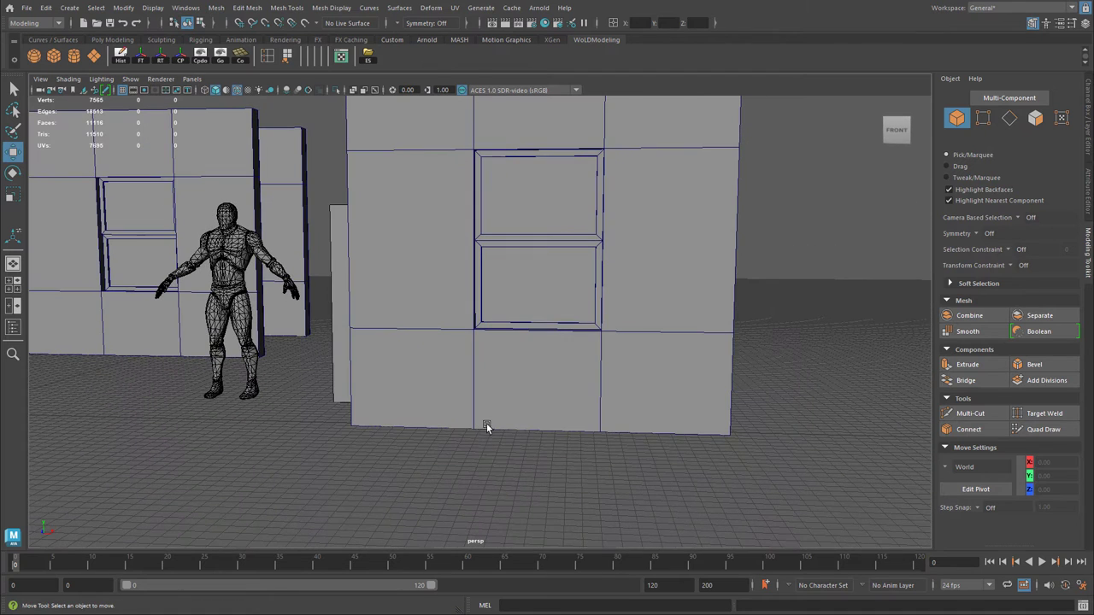
pyautogui.click(554, 240)
pyautogui.click(152, 185)
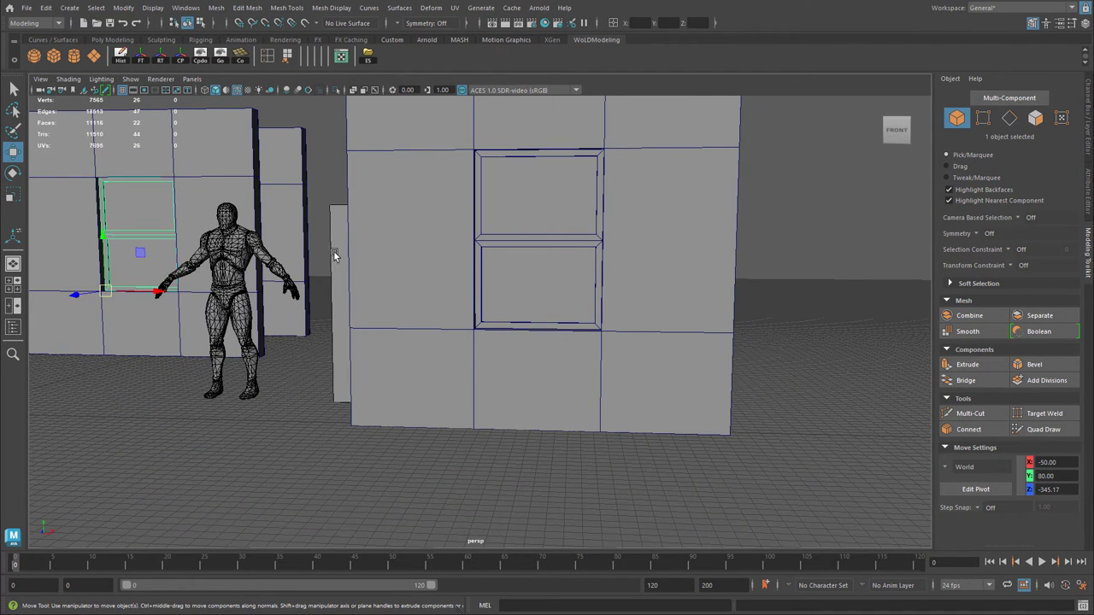
pyautogui.click(284, 191)
pyautogui.click(226, 163)
pyautogui.press('Delete')
pyautogui.click(210, 214)
pyautogui.click(187, 243)
pyautogui.hotkey('ctrl', 'z')
pyautogui.hotkey('ctrl', 'z')
pyautogui.hotkey('ctrl', 'z')
# Select the upper sash and examine the window's back side from behind the wall
pyautogui.click(514, 240)
pyautogui.keyDown('alt'); pyautogui.moveTo(572, 222); pyautogui.dragTo(335, 163); pyautogui.keyUp('alt')
pyautogui.keyDown('alt'); pyautogui.moveTo(458, 210); pyautogui.dragTo(520, 336, button='middle'); pyautogui.keyUp('alt')
pyautogui.keyDown('alt'); pyautogui.moveTo(288, 307); pyautogui.dragTo(534, 262, button='right'); pyautogui.keyUp('alt')
pyautogui.keyDown('alt'); pyautogui.moveTo(534, 263); pyautogui.dragTo(534, 257); pyautogui.keyUp('alt')
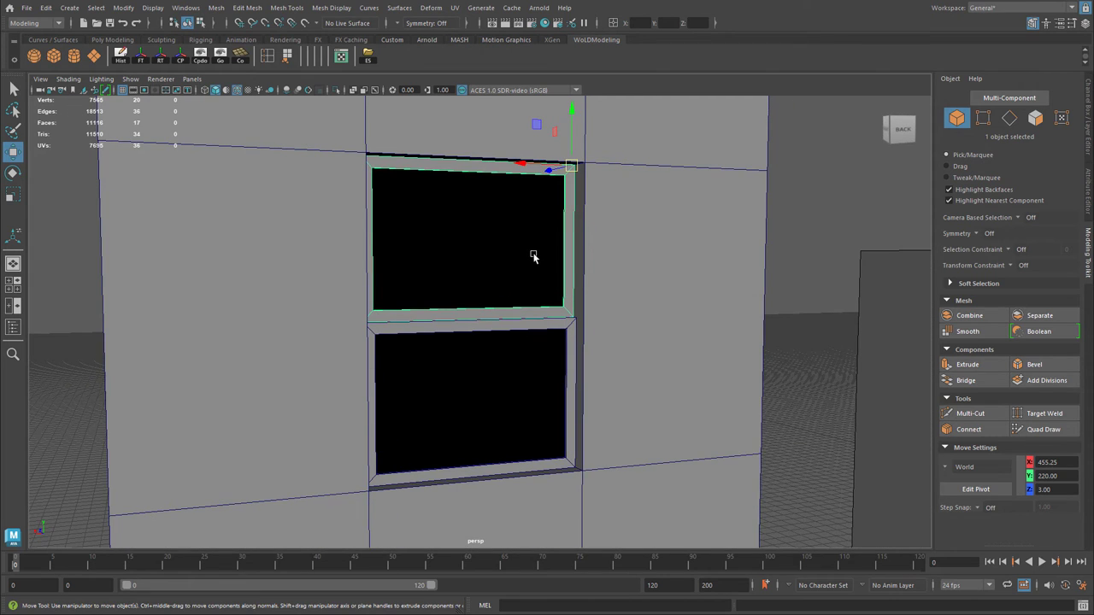
pyautogui.keyDown('alt'); pyautogui.moveTo(497, 374); pyautogui.dragTo(464, 339); pyautogui.keyUp('alt')
# Try sliding the combined lower sash upward in the window opening, and undo the moves
pyautogui.click(484, 376)
pyautogui.keyDown('alt'); pyautogui.moveTo(443, 416); pyautogui.dragTo(493, 373, button='middle'); pyautogui.keyUp('alt')
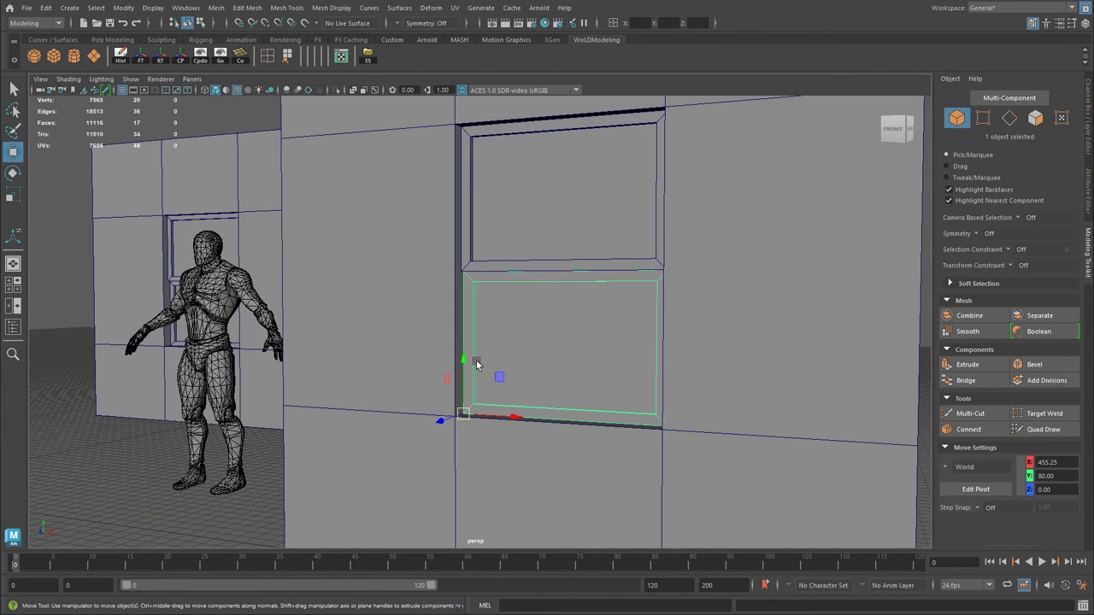
pyautogui.moveTo(463, 362); pyautogui.dragTo(568, 286)
pyautogui.moveTo(449, 267); pyautogui.dragTo(449, 305)
pyautogui.moveTo(554, 344)
pyautogui.keyDown('alt'); pyautogui.mouseDown()
pyautogui.moveTo(574, 356)
pyautogui.moveTo(545, 358)
pyautogui.mouseUp(); pyautogui.keyUp('alt')
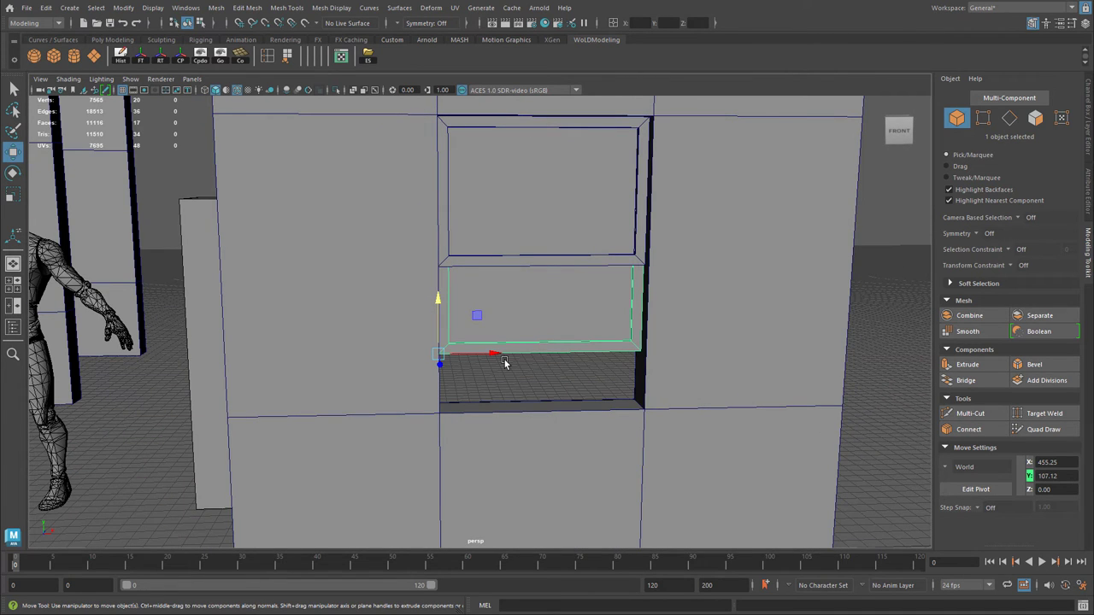
pyautogui.hotkey('ctrl', 'z')
pyautogui.hotkey('ctrl', 'z')
pyautogui.moveTo(439, 355); pyautogui.dragTo(441, 323)
pyautogui.hotkey('ctrl', 'z')
# Try sliding the combined upper sash down to about Y 197.85 in the opening, and undo the move
pyautogui.click(504, 210)
pyautogui.moveTo(435, 100); pyautogui.dragTo(436, 139)
pyautogui.keyDown('alt'); pyautogui.moveTo(578, 310); pyautogui.dragTo(587, 276); pyautogui.keyUp('alt')
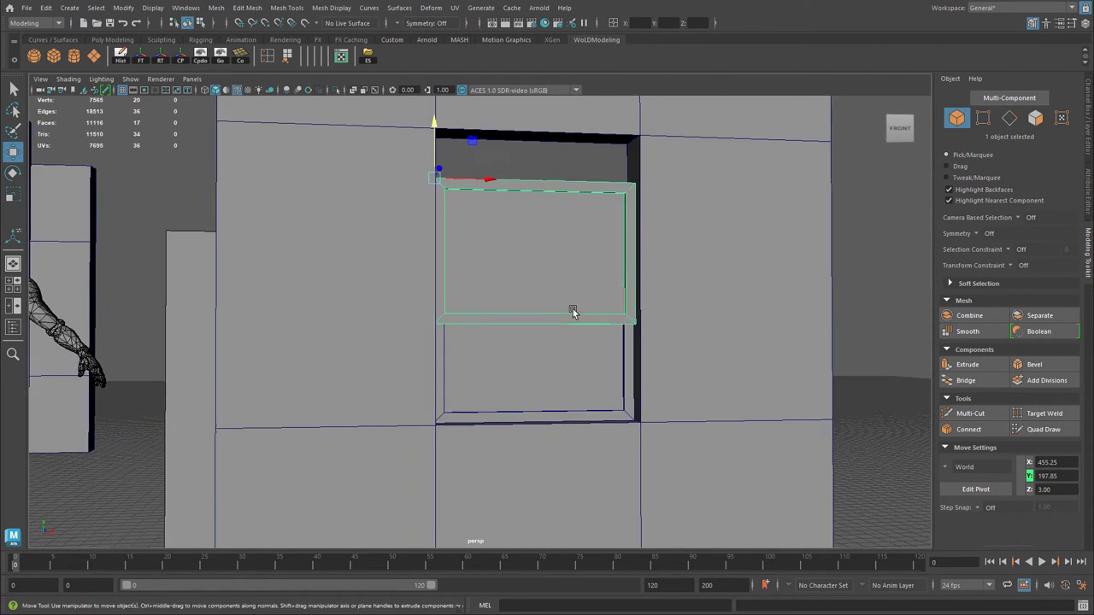
pyautogui.keyDown('alt'); pyautogui.moveTo(586, 276); pyautogui.dragTo(550, 328, button='middle'); pyautogui.keyUp('alt')
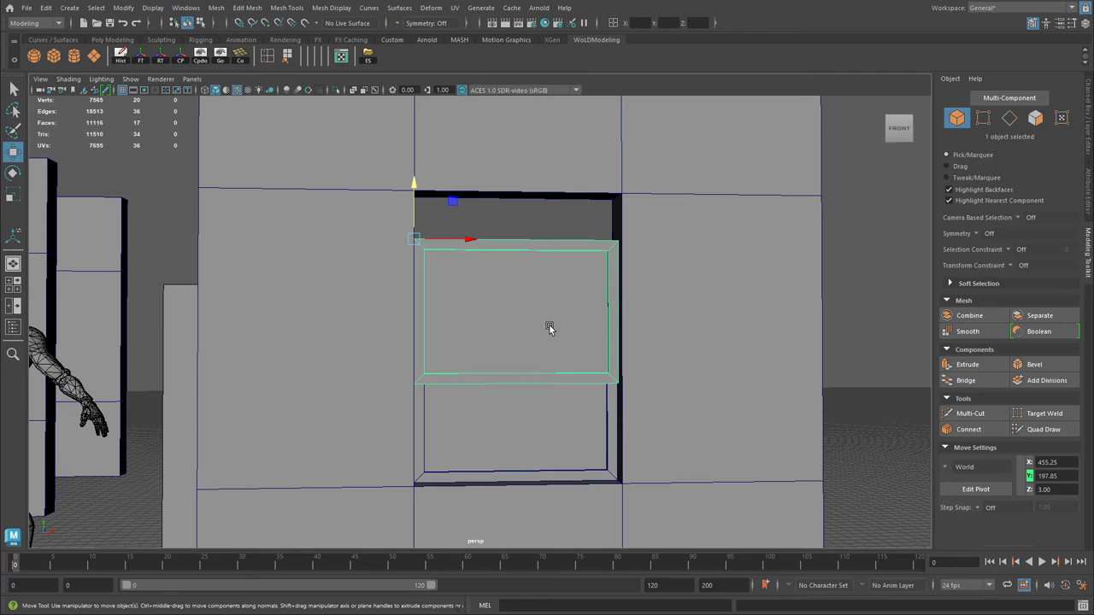
pyautogui.hotkey('ctrl', 'z')
pyautogui.hotkey('ctrl', 'z')
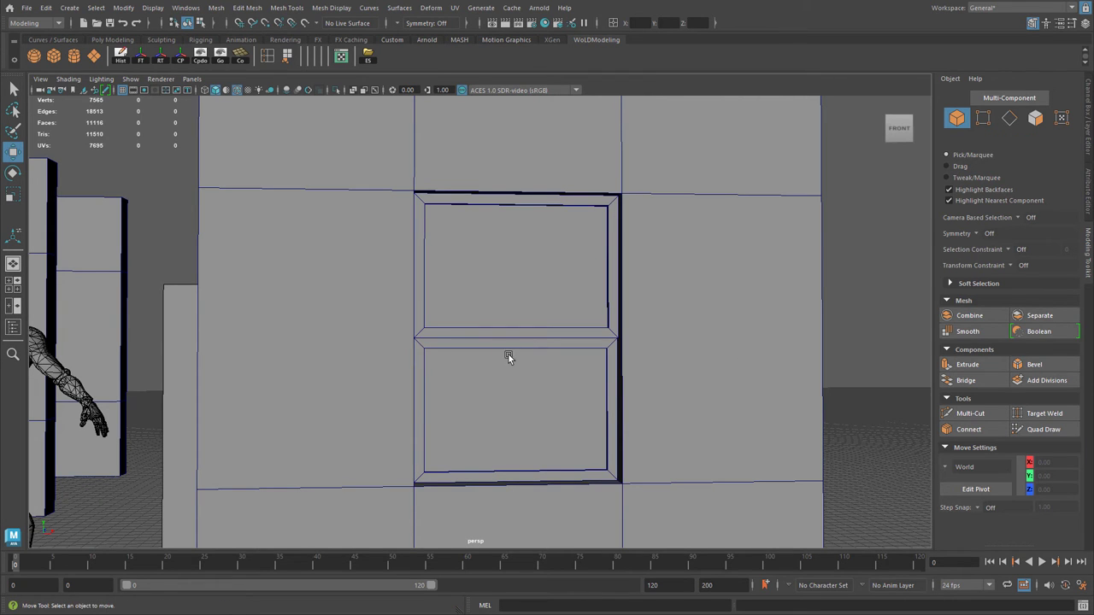
# Try raising the lower sash by about 48.8 and shifting it sideways, undoing each move
pyautogui.scroll(-5, 669, 371)
pyautogui.keyDown('alt'); pyautogui.moveTo(687, 372); pyautogui.dragTo(682, 395); pyautogui.keyUp('alt')
pyautogui.click(542, 330)
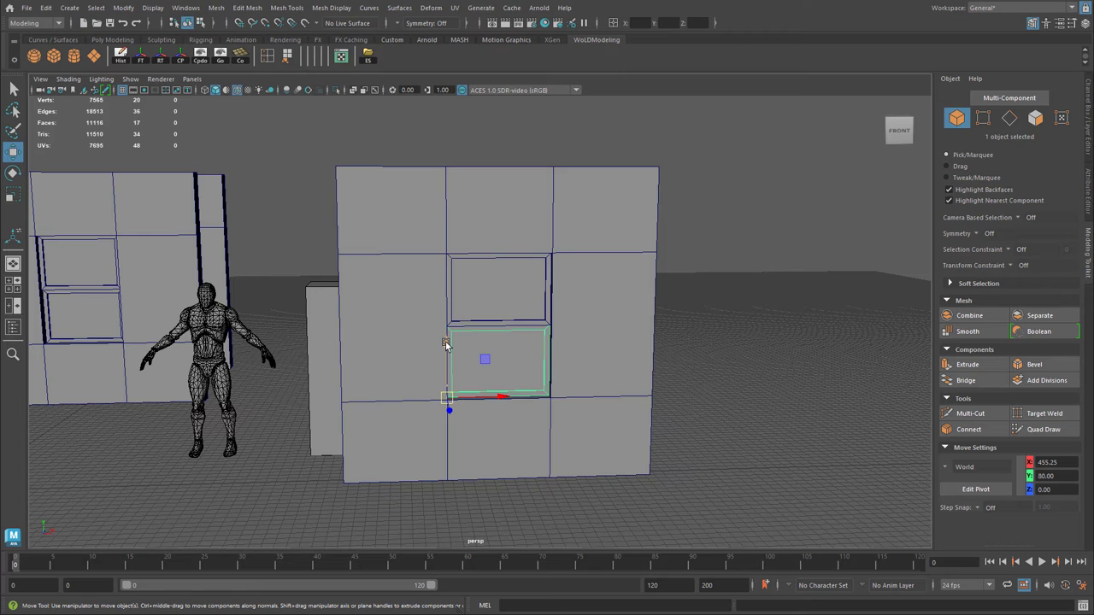
pyautogui.moveTo(446, 343); pyautogui.dragTo(449, 295)
pyautogui.hotkey('ctrl', 'z')
pyautogui.click(467, 289)
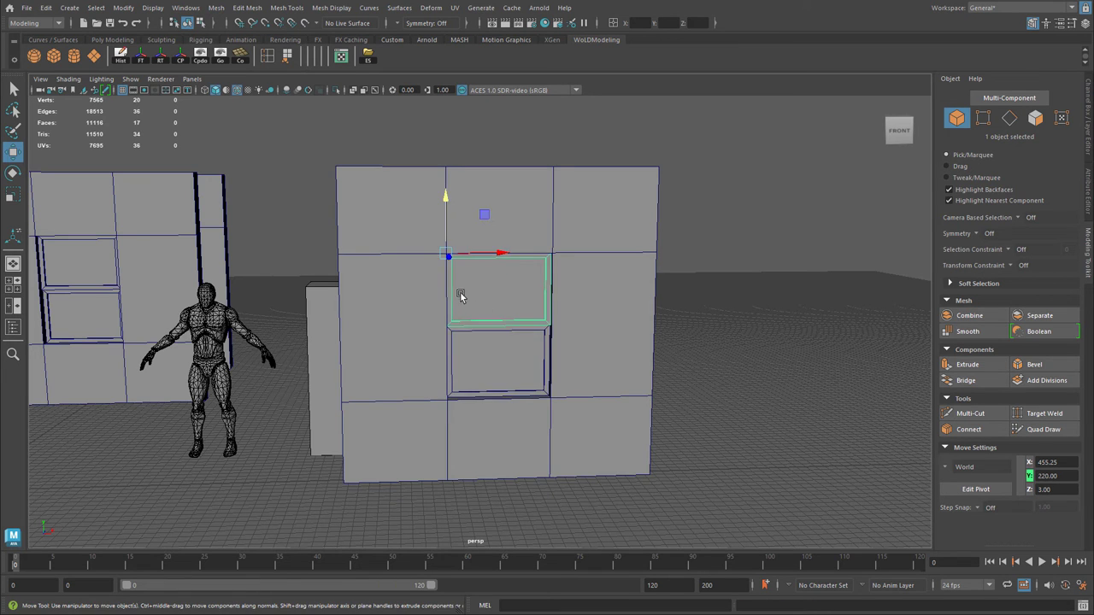
pyautogui.hotkey('ctrl', 'z')
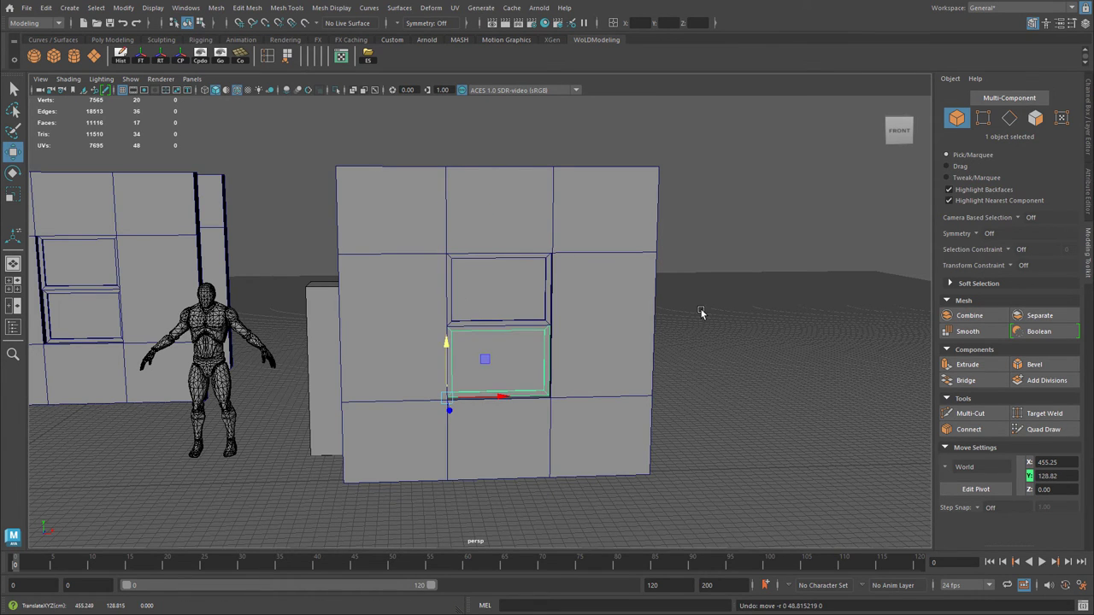
pyautogui.keyDown('alt'); pyautogui.moveTo(574, 301); pyautogui.dragTo(675, 318, button='right'); pyautogui.keyUp('alt')
pyautogui.keyDown('alt'); pyautogui.moveTo(675, 318); pyautogui.dragTo(681, 293); pyautogui.keyUp('alt')
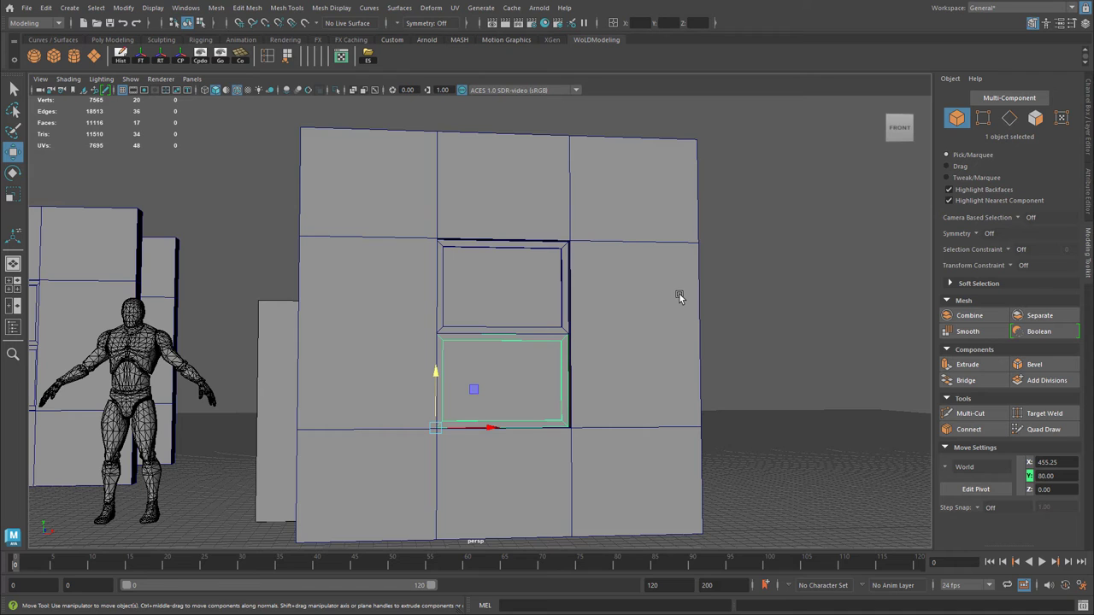
pyautogui.moveTo(484, 428)
pyautogui.mouseDown()
pyautogui.moveTo(647, 425)
pyautogui.moveTo(486, 425)
pyautogui.mouseUp()
pyautogui.hotkey('ctrl', 'z')
# Examine how the two sashes fit the wall opening from the front, with the wall selected
pyautogui.keyDown('alt'); pyautogui.moveTo(602, 356); pyautogui.dragTo(516, 380, button='middle'); pyautogui.keyUp('alt')
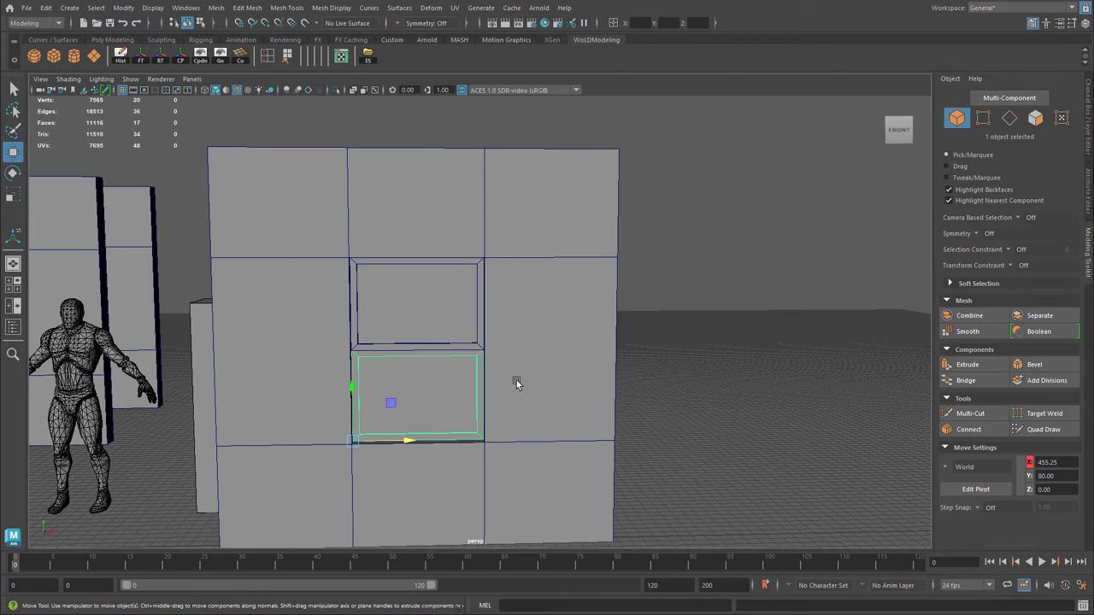
pyautogui.scroll(2, 402, 366)
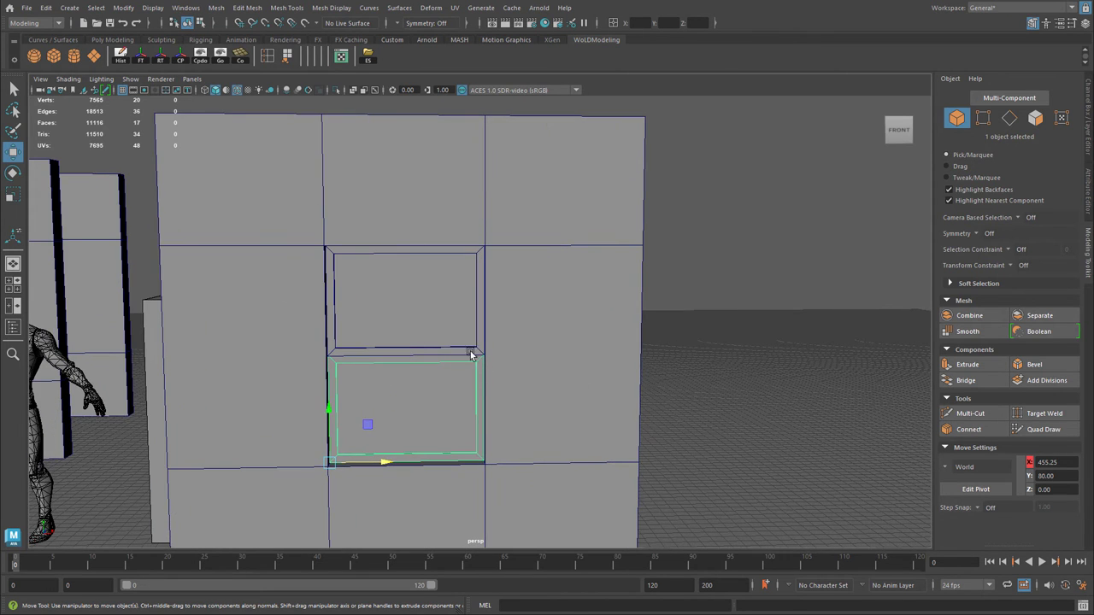
pyautogui.keyDown('alt'); pyautogui.moveTo(462, 357); pyautogui.dragTo(518, 301, button='middle'); pyautogui.keyUp('alt')
pyautogui.scroll(2, 505, 302)
pyautogui.click(686, 256)
pyautogui.keyDown('alt'); pyautogui.moveTo(686, 271); pyautogui.dragTo(604, 288, button='middle'); pyautogui.keyUp('alt')
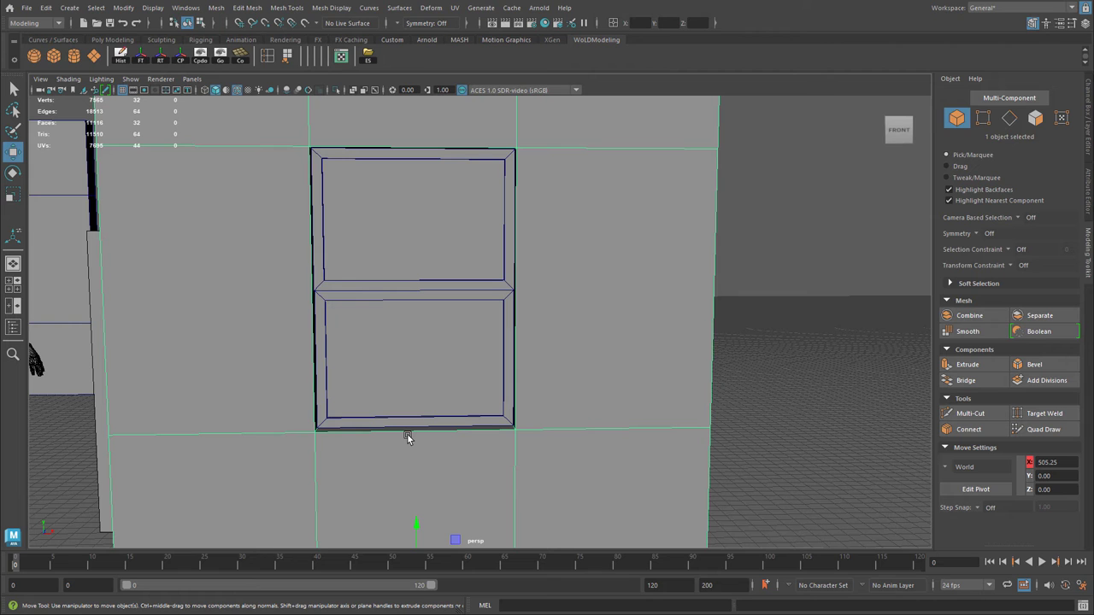
pyautogui.moveTo(496, 351)
pyautogui.keyDown('alt'); pyautogui.mouseDown()
pyautogui.moveTo(539, 410)
pyautogui.moveTo(501, 356)
pyautogui.mouseUp(); pyautogui.keyUp('alt')
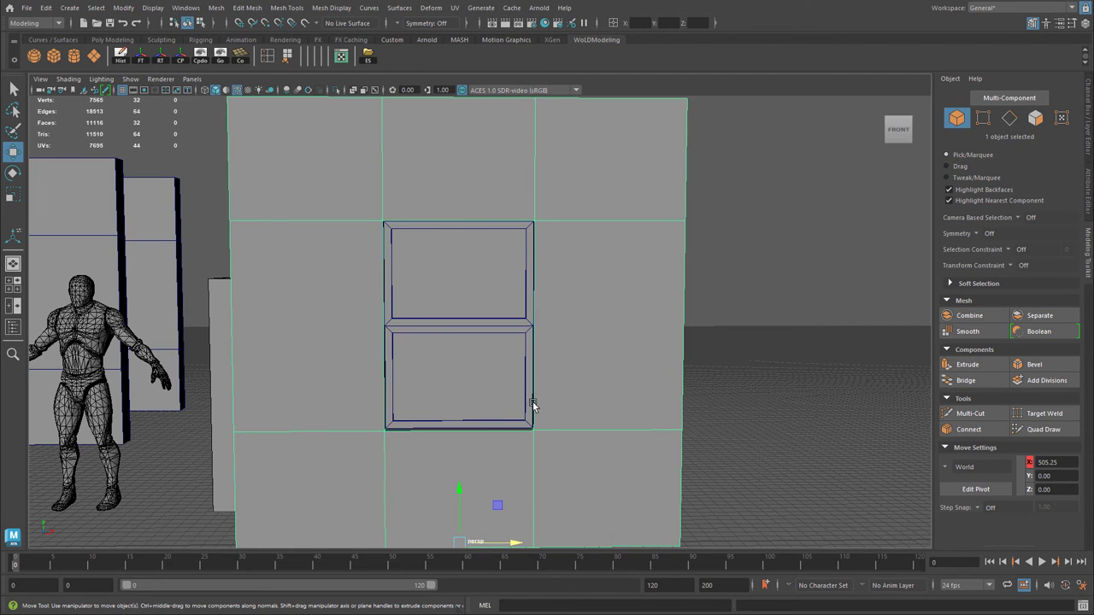
pyautogui.keyDown('alt'); pyautogui.moveTo(464, 388); pyautogui.dragTo(570, 313); pyautogui.keyUp('alt')
pyautogui.keyDown('alt'); pyautogui.moveTo(573, 351); pyautogui.dragTo(592, 353); pyautogui.keyUp('alt')
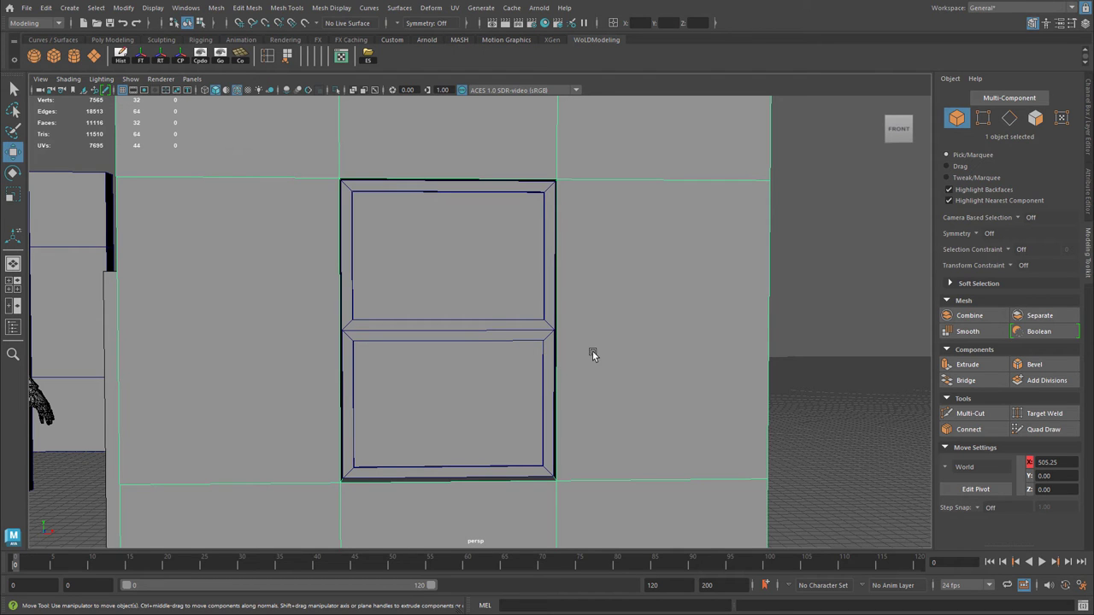
pyautogui.keyDown('alt'); pyautogui.moveTo(555, 360); pyautogui.dragTo(539, 363); pyautogui.keyUp('alt')
# Duplicate the wall together with both sashes and move the copy along X to about 954.88
pyautogui.scroll(-4, 571, 400)
pyautogui.keyDown('alt'); pyautogui.moveTo(578, 409); pyautogui.dragTo(587, 433); pyautogui.keyUp('alt')
pyautogui.moveTo(449, 291); pyautogui.dragTo(493, 384)
pyautogui.moveTo(447, 188); pyautogui.dragTo(591, 419)
pyautogui.keyDown('alt'); pyautogui.moveTo(591, 420); pyautogui.dragTo(513, 444, button='right'); pyautogui.keyUp('alt')
pyautogui.keyDown('alt'); pyautogui.moveTo(567, 405); pyautogui.dragTo(501, 400, button='middle'); pyautogui.keyUp('alt')
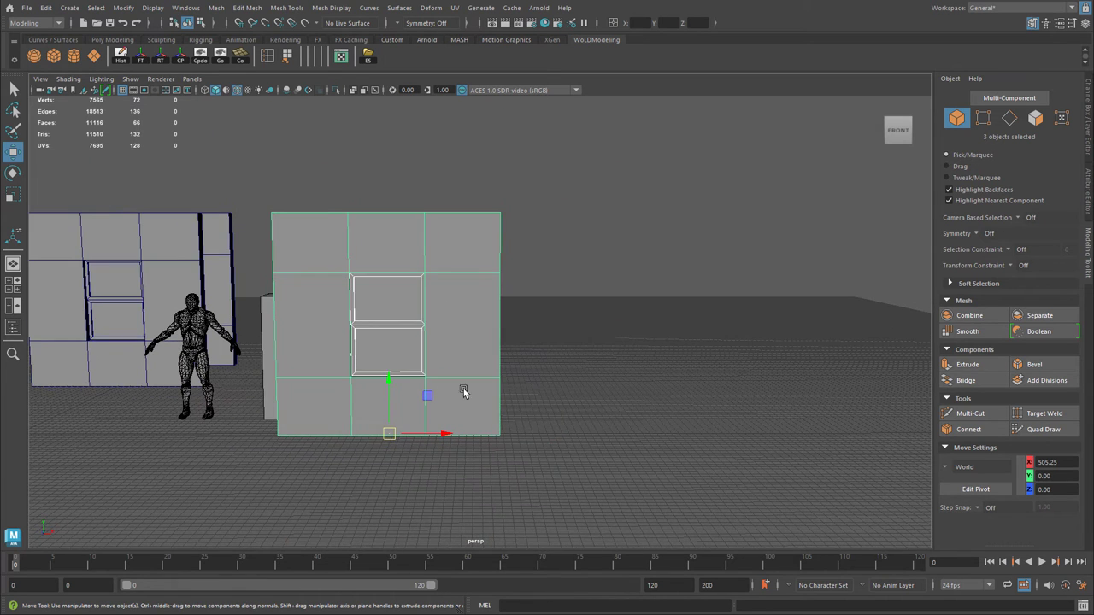
pyautogui.keyDown('alt'); pyautogui.moveTo(464, 439); pyautogui.dragTo(362, 441, button='middle'); pyautogui.keyUp('alt')
pyautogui.hotkey('ctrl', 'd')
pyautogui.moveTo(342, 434); pyautogui.dragTo(672, 439)
pyautogui.keyDown('alt'); pyautogui.moveTo(614, 417); pyautogui.dragTo(465, 416, button='middle'); pyautogui.keyUp('alt')
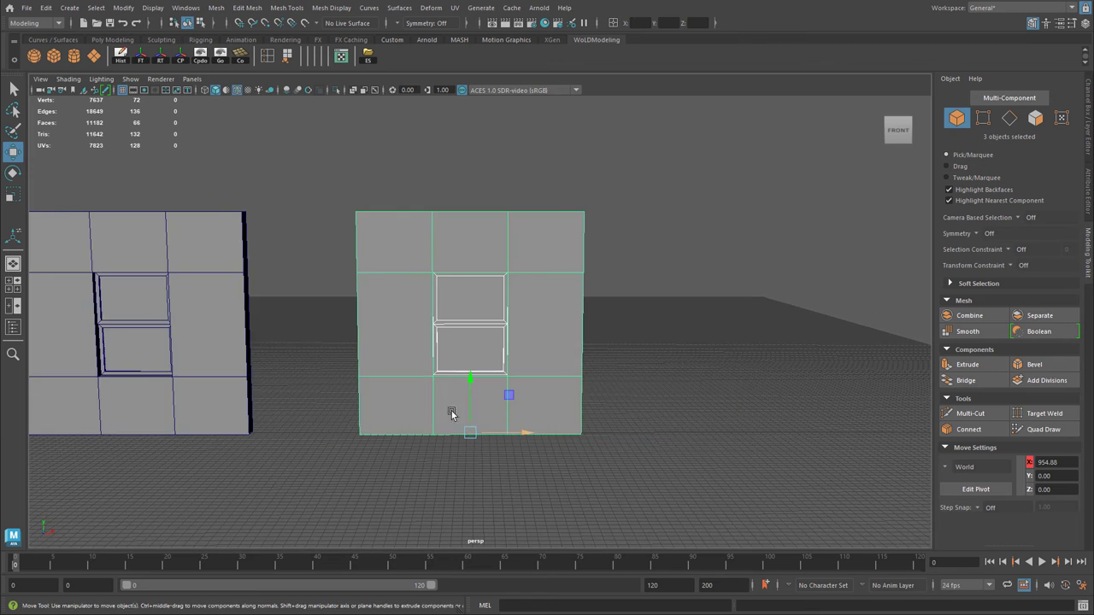
# Select both sashes of the copied wall, try rotating them, and undo the rotation
pyautogui.keyDown('alt'); pyautogui.moveTo(465, 415); pyautogui.dragTo(557, 362, button='right'); pyautogui.keyUp('alt')
pyautogui.click(460, 302)
pyautogui.keyDown('shift'); pyautogui.click(476, 363); pyautogui.keyUp('shift')
pyautogui.keyDown('alt'); pyautogui.moveTo(477, 362); pyautogui.dragTo(619, 400, button='right'); pyautogui.keyUp('alt')
pyautogui.press('e')
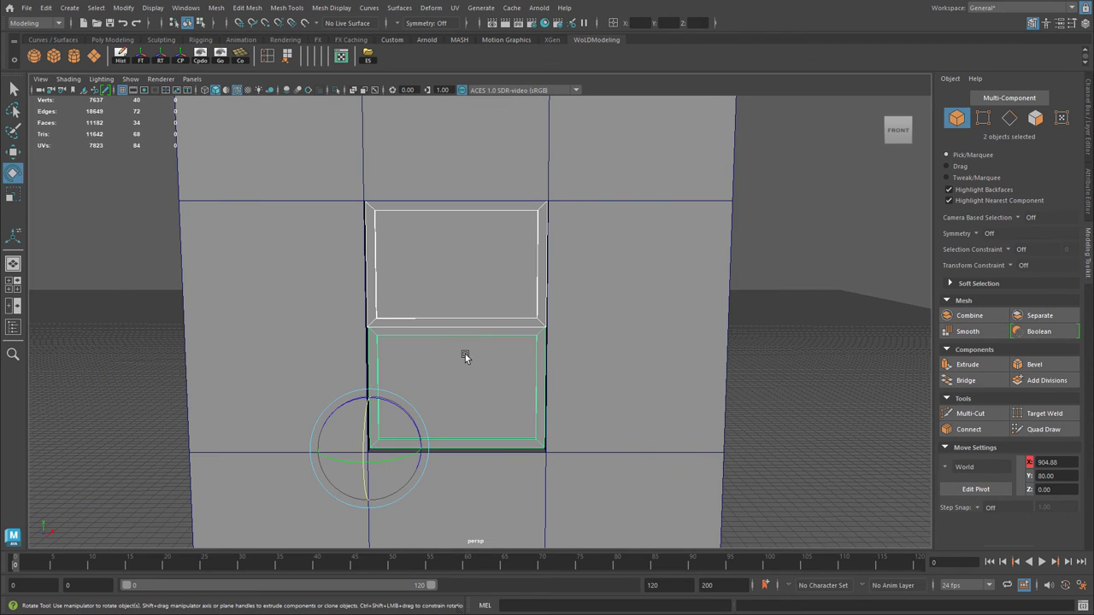
pyautogui.moveTo(407, 414); pyautogui.dragTo(305, 364)
pyautogui.hotkey('ctrl', 'z')
pyautogui.hotkey('ctrl', 'z')
# Snap the pivots of both copied sashes to the lower sash's bottom-left corner, at X 904.88, Y 80, Z 0, and check each sash
pyautogui.keyDown('alt'); pyautogui.moveTo(305, 364); pyautogui.dragTo(525, 354, button='right'); pyautogui.keyUp('alt')
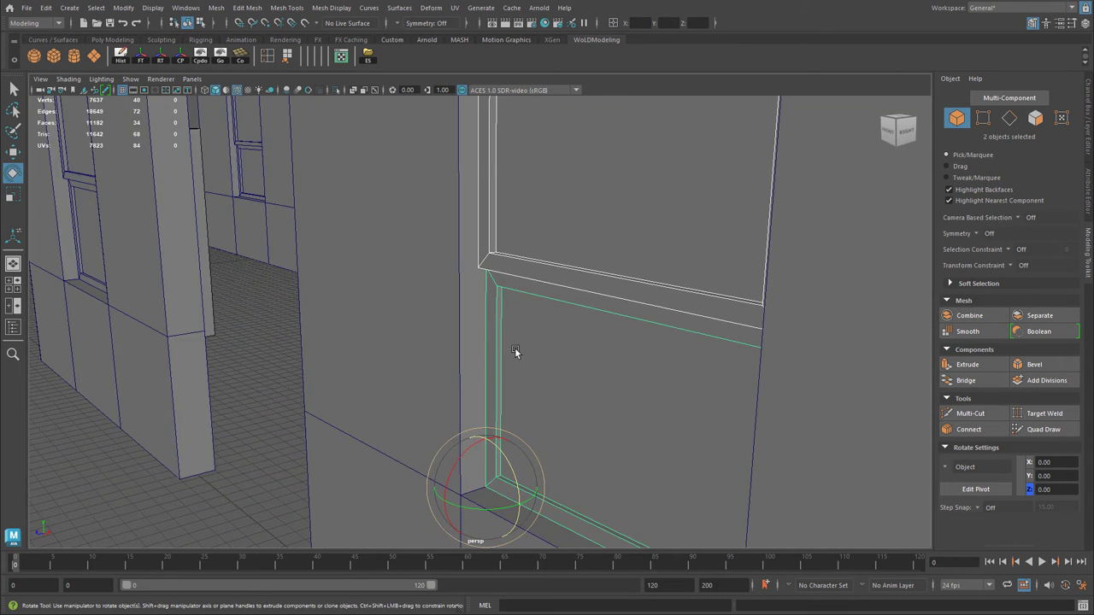
pyautogui.keyDown('alt'); pyautogui.moveTo(525, 355); pyautogui.dragTo(551, 331); pyautogui.keyUp('alt')
pyautogui.press('w')
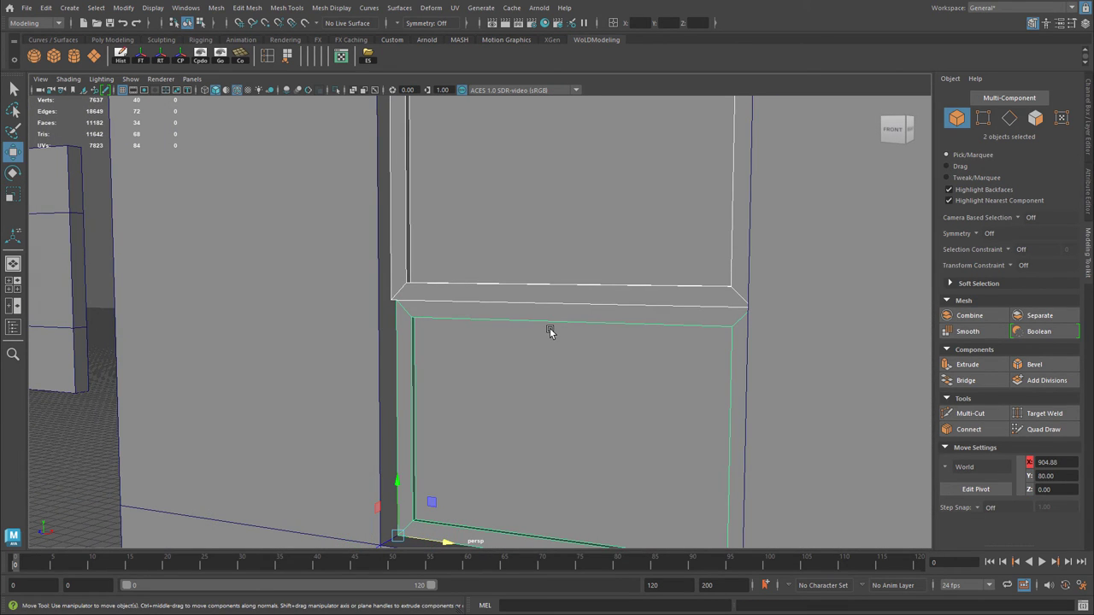
pyautogui.keyDown('alt'); pyautogui.moveTo(659, 410); pyautogui.dragTo(475, 378, button='right'); pyautogui.keyUp('alt')
pyautogui.keyDown('alt'); pyautogui.moveTo(475, 377); pyautogui.dragTo(508, 361, button='middle'); pyautogui.keyUp('alt')
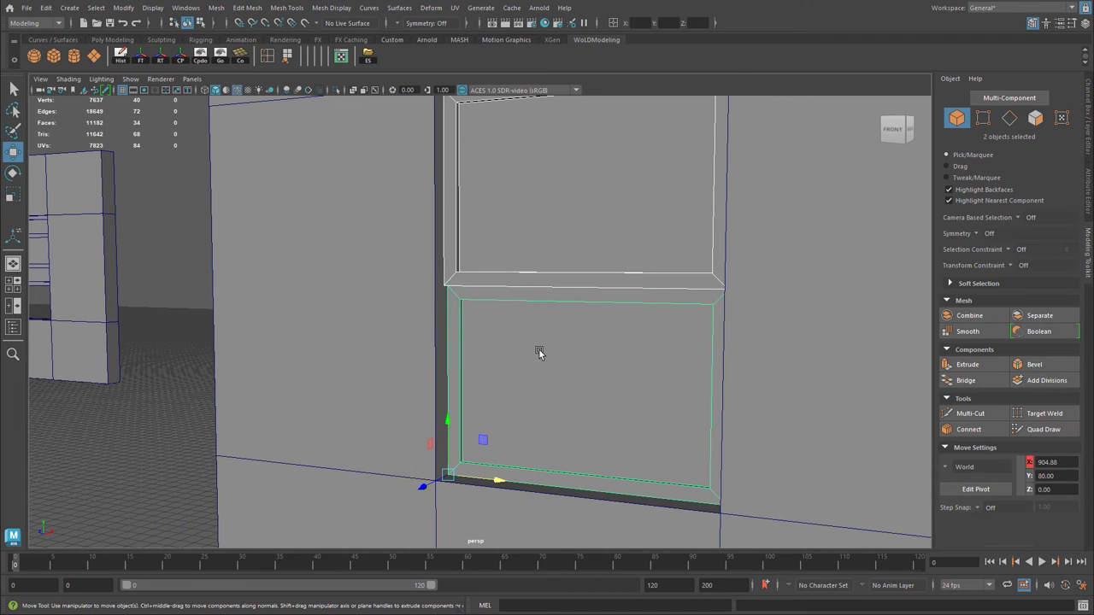
pyautogui.press('d')
pyautogui.moveTo(658, 493); pyautogui.dragTo(454, 481, button='middle')
pyautogui.click(548, 248)
pyautogui.click(511, 403)
pyautogui.click(506, 244)
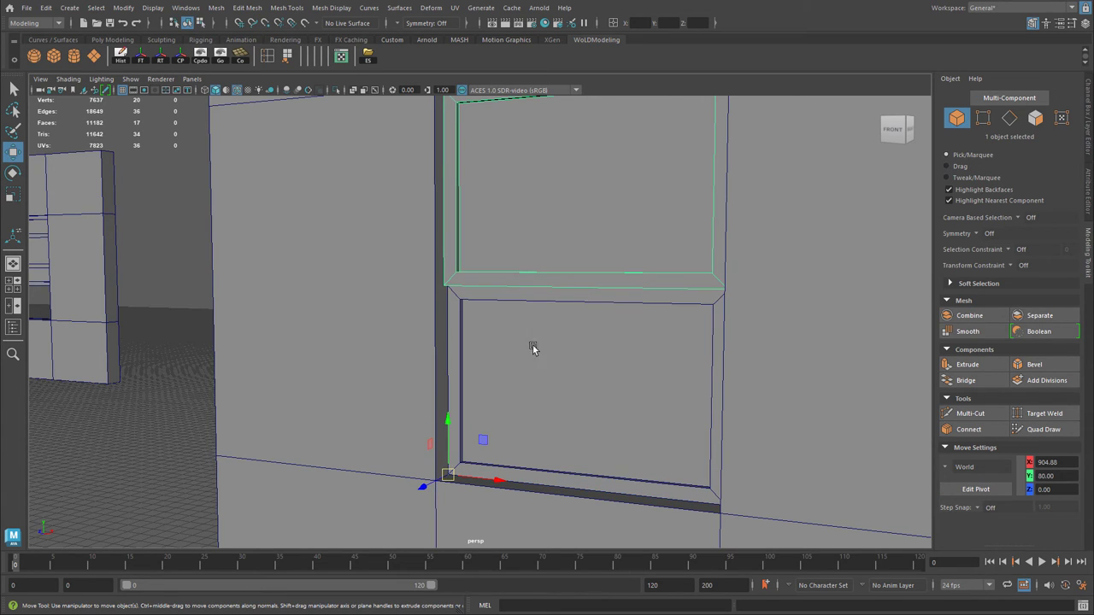
# Select both sashes of the copied wall and rotate them 90 degrees about Z around their shared corner pivot, using rotation snapping
pyautogui.click(537, 371)
pyautogui.scroll(-5, 513, 463)
pyautogui.keyDown('alt'); pyautogui.moveTo(540, 460); pyautogui.dragTo(671, 457); pyautogui.keyUp('alt')
pyautogui.keyDown('shift'); pyautogui.click(603, 296); pyautogui.keyUp('shift')
pyautogui.keyDown('alt'); pyautogui.moveTo(628, 376); pyautogui.dragTo(639, 376, button='middle'); pyautogui.keyUp('alt')
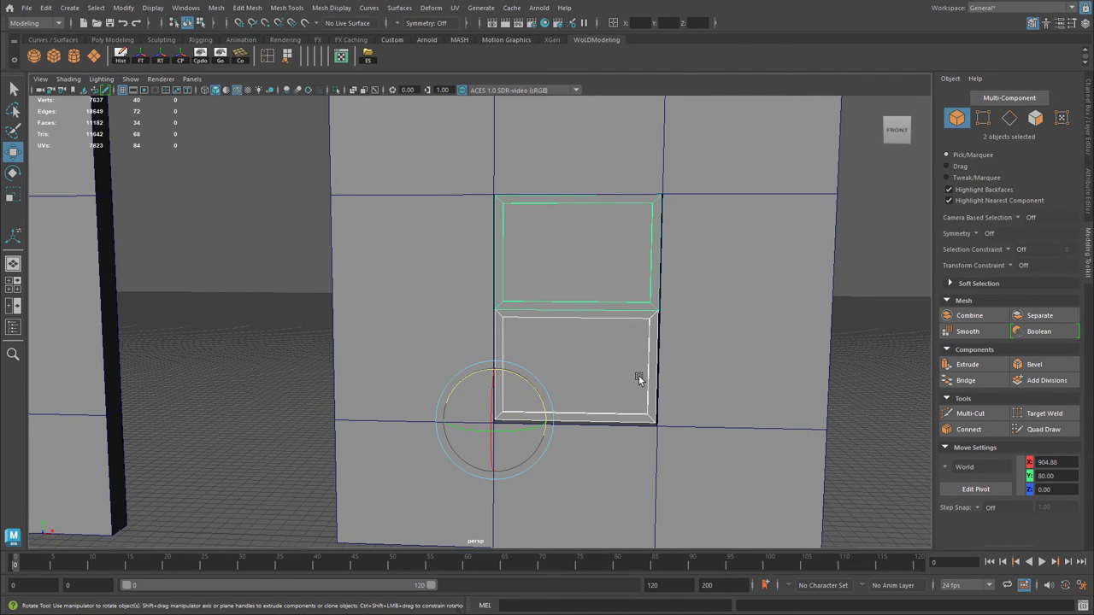
pyautogui.press('e')
pyautogui.press('j')
pyautogui.moveTo(525, 378); pyautogui.dragTo(462, 373)
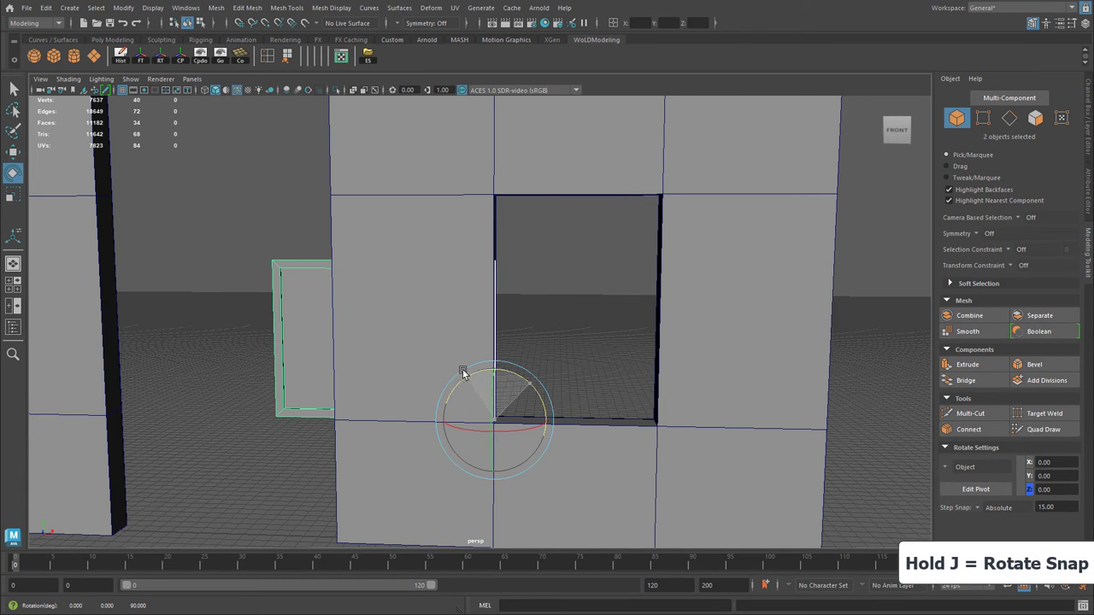
# Move the two rotated sashes along X to 1020 with grid snapping and check their position in the front view
pyautogui.press('w')
pyautogui.press('x')
pyautogui.moveTo(539, 421); pyautogui.dragTo(680, 437)
pyautogui.press('space')
pyautogui.press('space')
pyautogui.keyDown('alt'); pyautogui.moveTo(642, 387); pyautogui.dragTo(615, 398, button='right'); pyautogui.keyUp('alt')
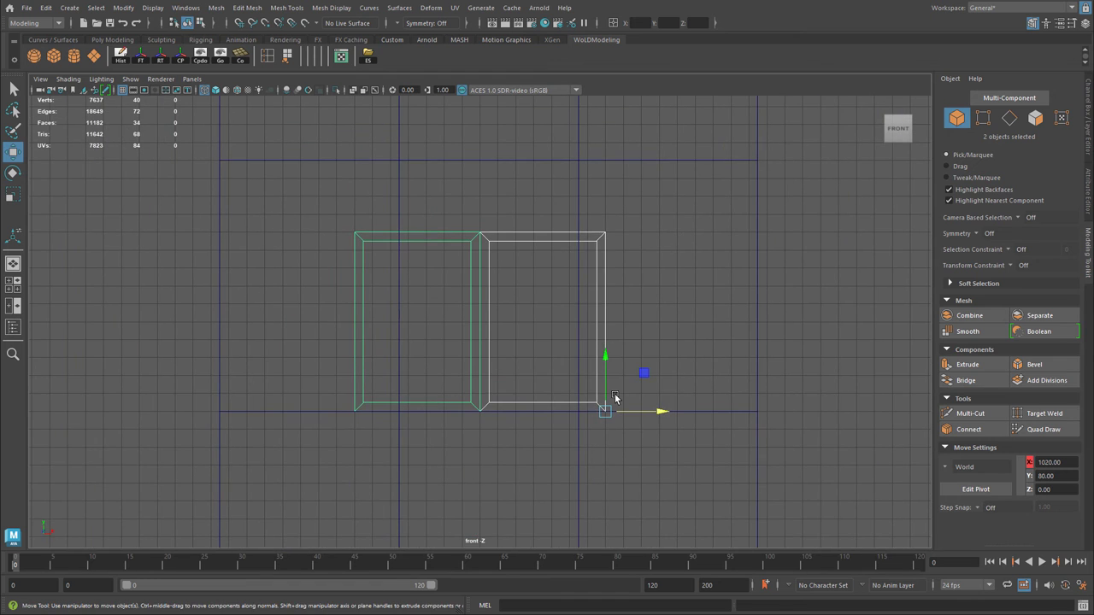
# Move the wall vertices beside the opening to the sashes' outer edges, the left ones to X 880 and the right ones to X 1020
pyautogui.keyDown('alt'); pyautogui.moveTo(534, 374); pyautogui.dragTo(516, 374, button='middle'); pyautogui.keyUp('alt')
pyautogui.keyDown('alt'); pyautogui.moveTo(545, 330); pyautogui.dragTo(623, 379, button='middle'); pyautogui.keyUp('alt')
pyautogui.moveTo(434, 202); pyautogui.dragTo(473, 237)
pyautogui.moveTo(470, 232); pyautogui.dragTo(416, 226, button='right')
pyautogui.moveTo(401, 202); pyautogui.dragTo(538, 522)
pyautogui.keyDown('alt'); pyautogui.moveTo(501, 359); pyautogui.dragTo(523, 352, button='middle'); pyautogui.keyUp('alt')
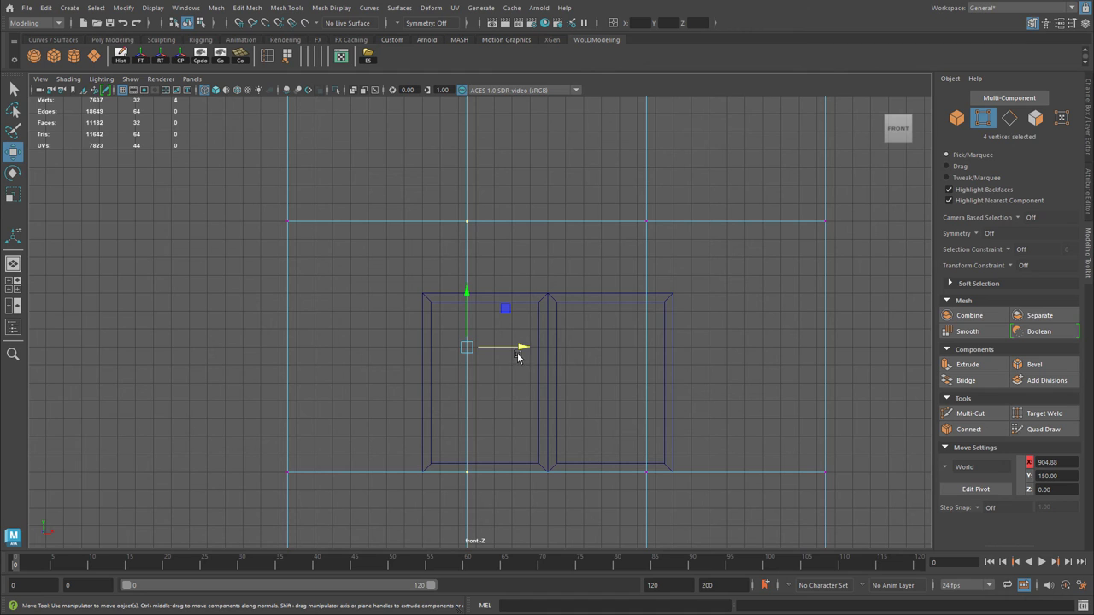
pyautogui.moveTo(518, 351); pyautogui.dragTo(421, 352)
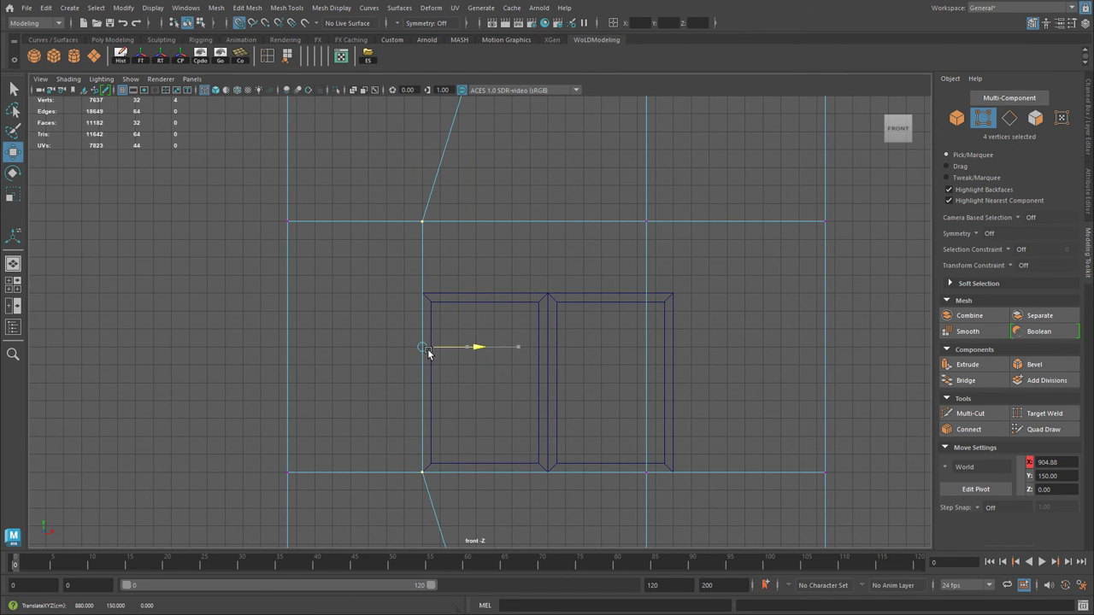
pyautogui.moveTo(626, 188); pyautogui.dragTo(695, 530)
pyautogui.press('x')
pyautogui.moveTo(693, 349); pyautogui.dragTo(679, 349)
# Lower the row of wall vertices along the opening's top edge to Y 180 to meet the top of the sashes
pyautogui.moveTo(238, 185); pyautogui.dragTo(896, 250)
pyautogui.press('x')
pyautogui.moveTo(556, 168); pyautogui.dragTo(547, 295)
pyautogui.keyDown('alt'); pyautogui.moveTo(652, 305); pyautogui.dragTo(610, 282, button='right'); pyautogui.keyUp('alt')
pyautogui.press('space')
pyautogui.press('space')
pyautogui.keyDown('alt'); pyautogui.moveTo(690, 276); pyautogui.dragTo(508, 288, button='right'); pyautogui.keyUp('alt')
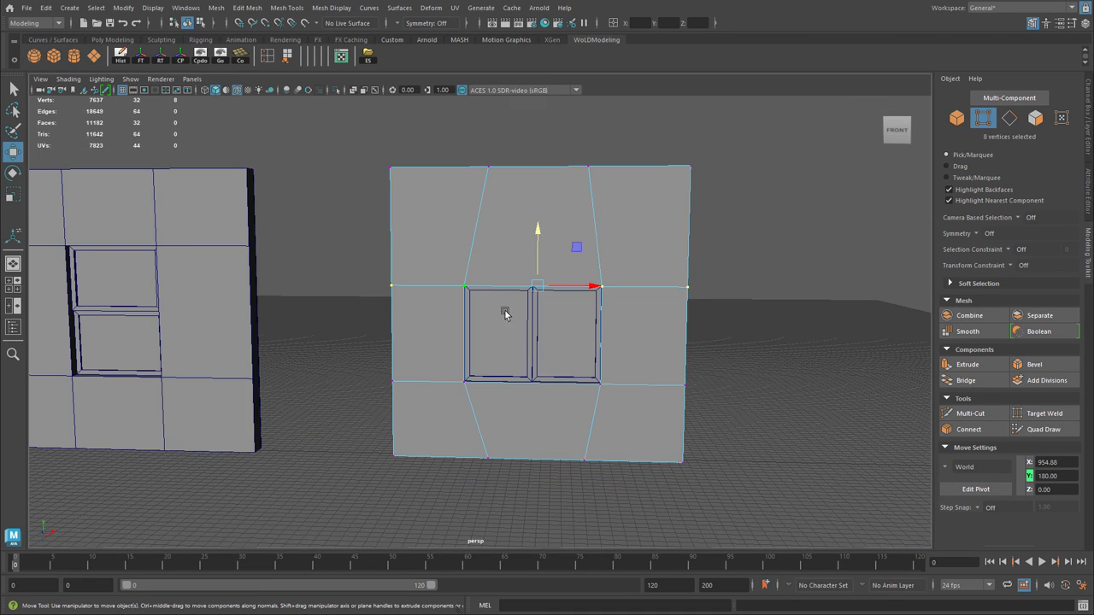
# Straighten the wall's vertical edges by snapping the inner vertices on its top and bottom borders to X 880 and X 1020
pyautogui.press('space')
pyautogui.press('space')
pyautogui.keyDown('alt'); pyautogui.moveTo(471, 320); pyautogui.dragTo(483, 331, button='middle'); pyautogui.keyUp('alt')
pyautogui.moveTo(475, 160); pyautogui.dragTo(513, 207)
pyautogui.press('x')
pyautogui.moveTo(542, 182); pyautogui.dragTo(453, 184)
pyautogui.press('x')
pyautogui.moveTo(603, 157); pyautogui.dragTo(630, 186)
pyautogui.keyDown('alt'); pyautogui.moveTo(737, 396); pyautogui.dragTo(747, 194, button='middle'); pyautogui.keyUp('alt')
pyautogui.moveTo(484, 355); pyautogui.dragTo(464, 379)
pyautogui.press('x')
pyautogui.moveTo(603, 320); pyautogui.dragTo(641, 376)
pyautogui.press('x')
pyautogui.keyDown('alt'); pyautogui.moveTo(802, 125); pyautogui.dragTo(804, 260, button='middle'); pyautogui.keyUp('alt')
pyautogui.press('space')
pyautogui.press('space')
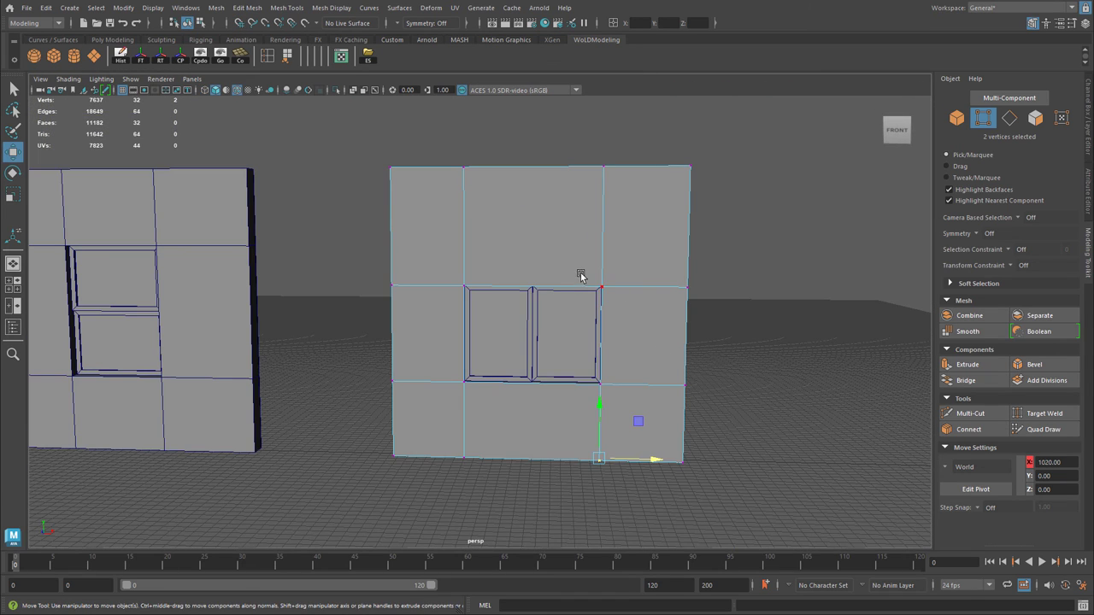
# Return to object mode, try sliding the right sash along X to about 975.31, and undo that move
pyautogui.moveTo(581, 289); pyautogui.dragTo(634, 260, button='right')
pyautogui.click(728, 299)
pyautogui.keyDown('alt'); pyautogui.moveTo(576, 324); pyautogui.dragTo(577, 318); pyautogui.keyUp('alt')
pyautogui.keyDown('alt'); pyautogui.moveTo(577, 318); pyautogui.dragTo(726, 361, button='right'); pyautogui.keyUp('alt')
pyautogui.click(575, 353)
pyautogui.keyDown('alt'); pyautogui.moveTo(442, 346); pyautogui.dragTo(398, 364); pyautogui.keyUp('alt')
pyautogui.keyDown('alt'); pyautogui.moveTo(399, 367); pyautogui.dragTo(712, 362, button='right'); pyautogui.keyUp('alt')
pyautogui.keyDown('alt'); pyautogui.moveTo(712, 362); pyautogui.dragTo(444, 335, button='middle'); pyautogui.keyUp('alt')
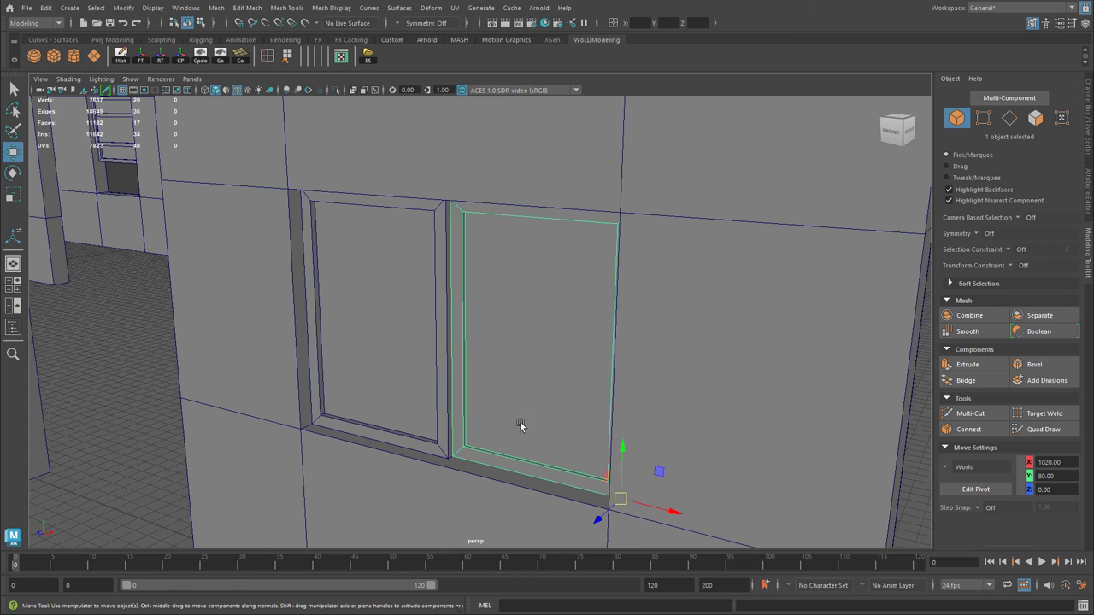
pyautogui.moveTo(641, 505); pyautogui.dragTo(500, 456)
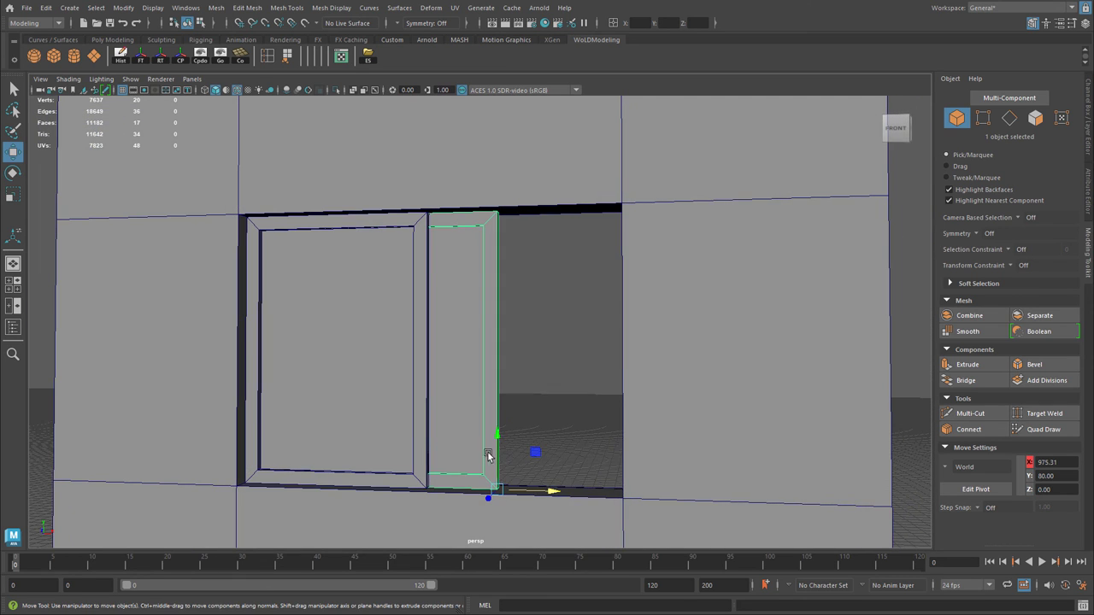
pyautogui.hotkey('ctrl', 'z')
# Slide the right sash partway behind the left one, and undo a trial move of the left sash along X
pyautogui.moveTo(661, 498); pyautogui.dragTo(701, 499)
pyautogui.click(418, 433)
pyautogui.hotkey('ctrl', 'z')
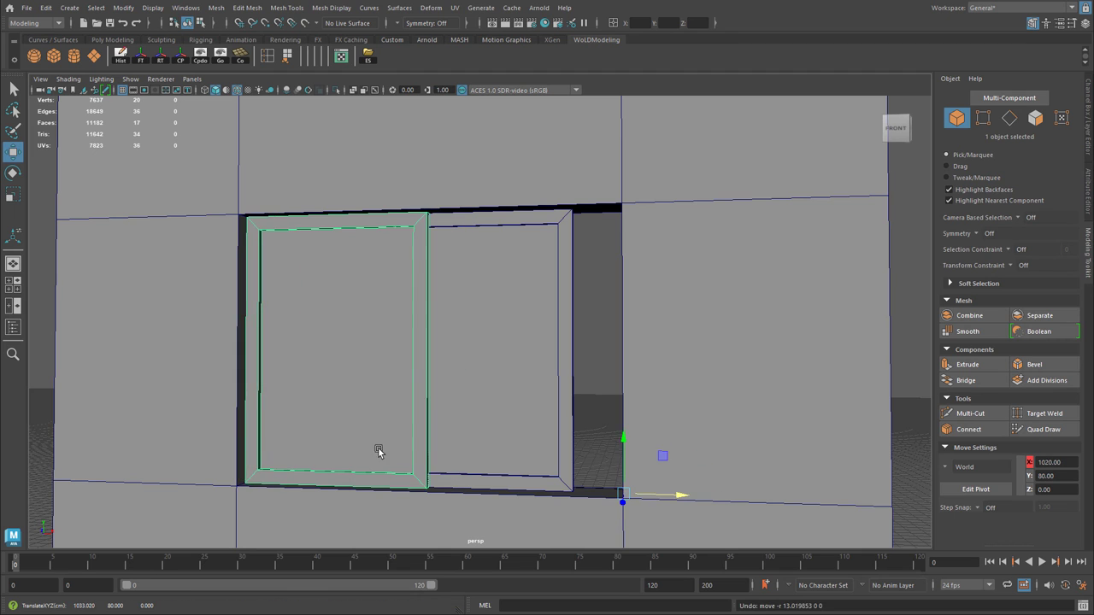
# Snap the left sash's pivot to its own lower-left corner and slide that sash partway across the opening
pyautogui.keyDown('alt'); pyautogui.moveTo(342, 444); pyautogui.dragTo(468, 377, button='middle'); pyautogui.keyUp('alt')
pyautogui.keyDown('alt'); pyautogui.moveTo(468, 377); pyautogui.dragTo(675, 385, button='right'); pyautogui.keyUp('alt')
pyautogui.keyDown('alt'); pyautogui.moveTo(676, 384); pyautogui.dragTo(605, 454); pyautogui.keyUp('alt')
pyautogui.press('d')
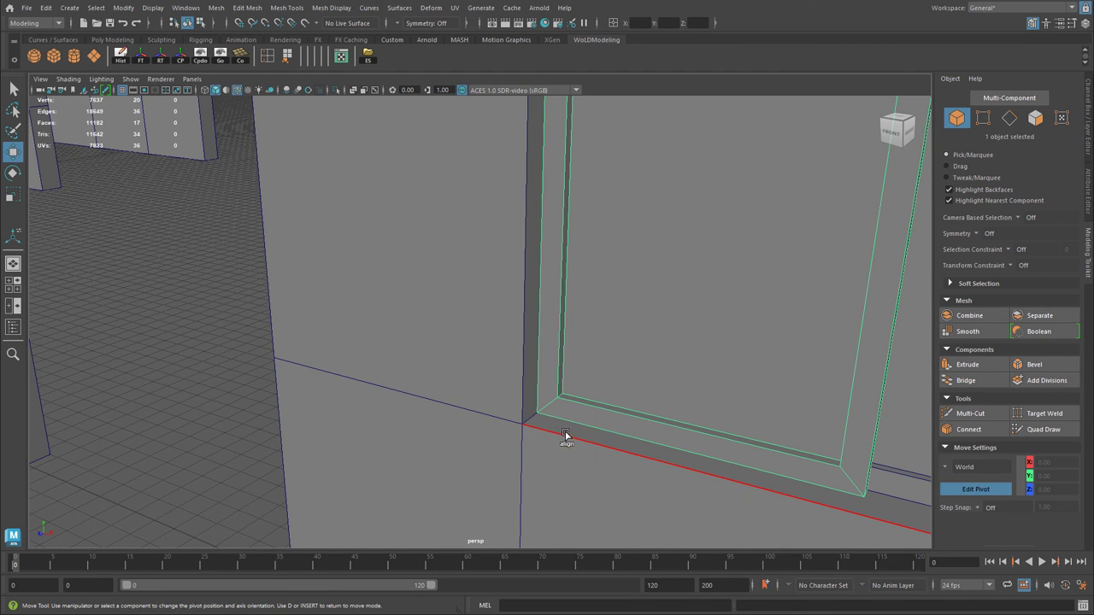
pyautogui.click(540, 414)
pyautogui.keyDown('alt'); pyautogui.moveTo(676, 441); pyautogui.dragTo(510, 409, button='right'); pyautogui.keyUp('alt')
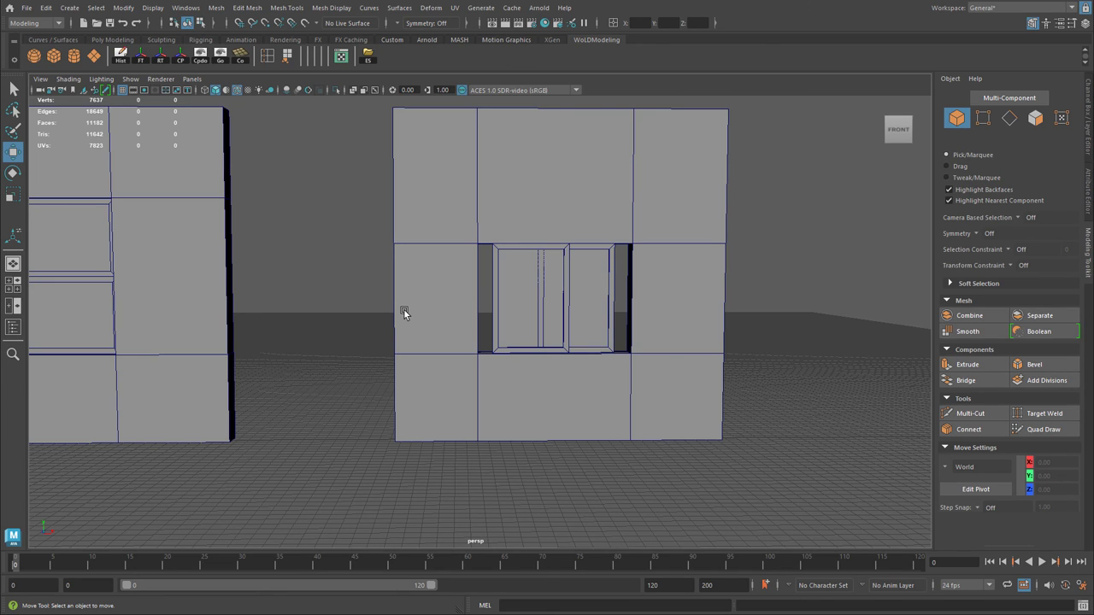
pyautogui.keyDown('alt'); pyautogui.moveTo(404, 311); pyautogui.dragTo(452, 331, button='middle'); pyautogui.keyUp('alt')
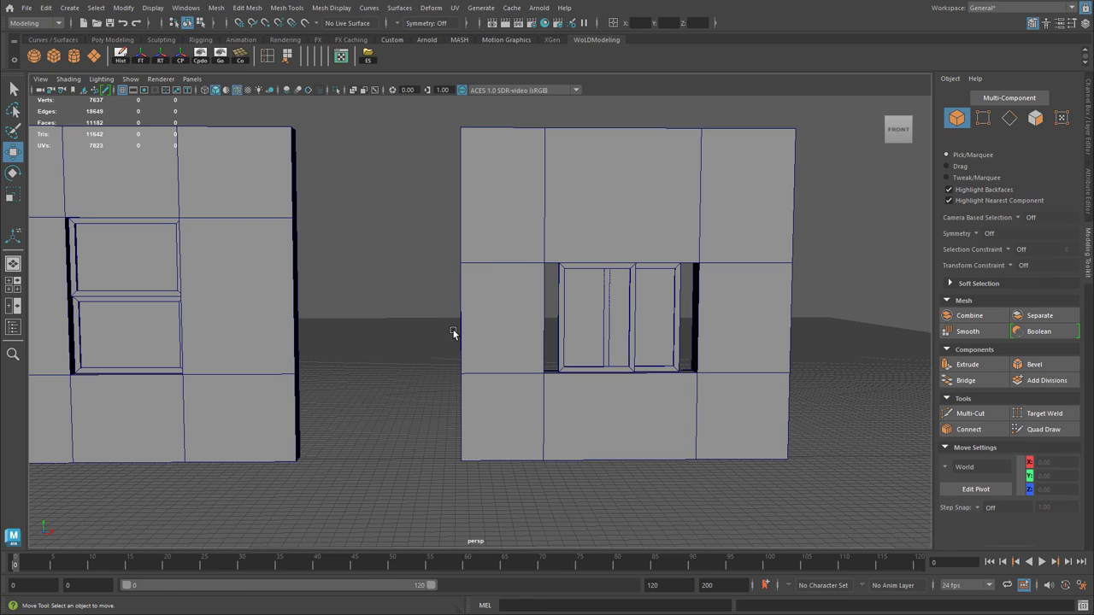